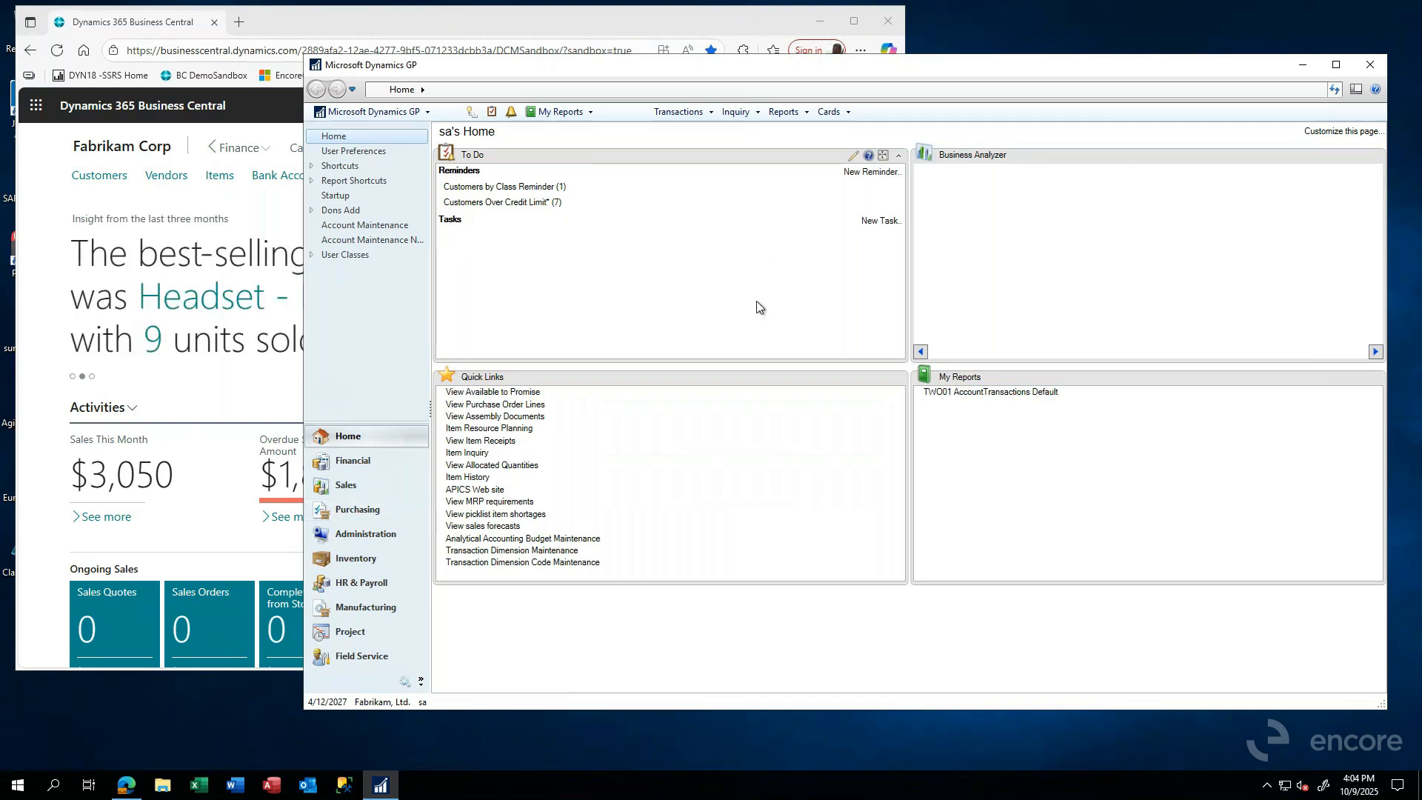
Step: Open the Sales Transaction Entry window from the Sales area and move it clear of the transaction lists
left_click(343, 488)
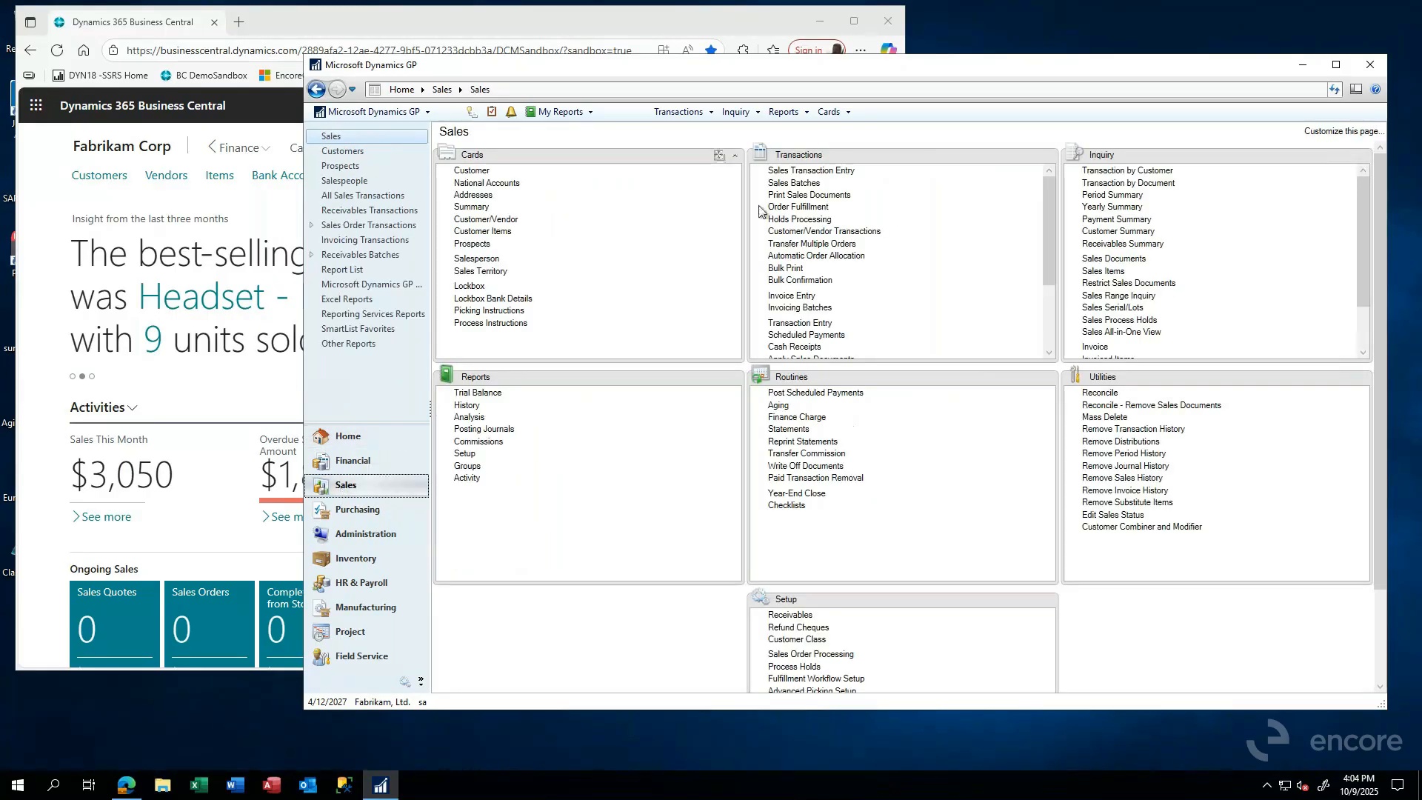
left_click(823, 172)
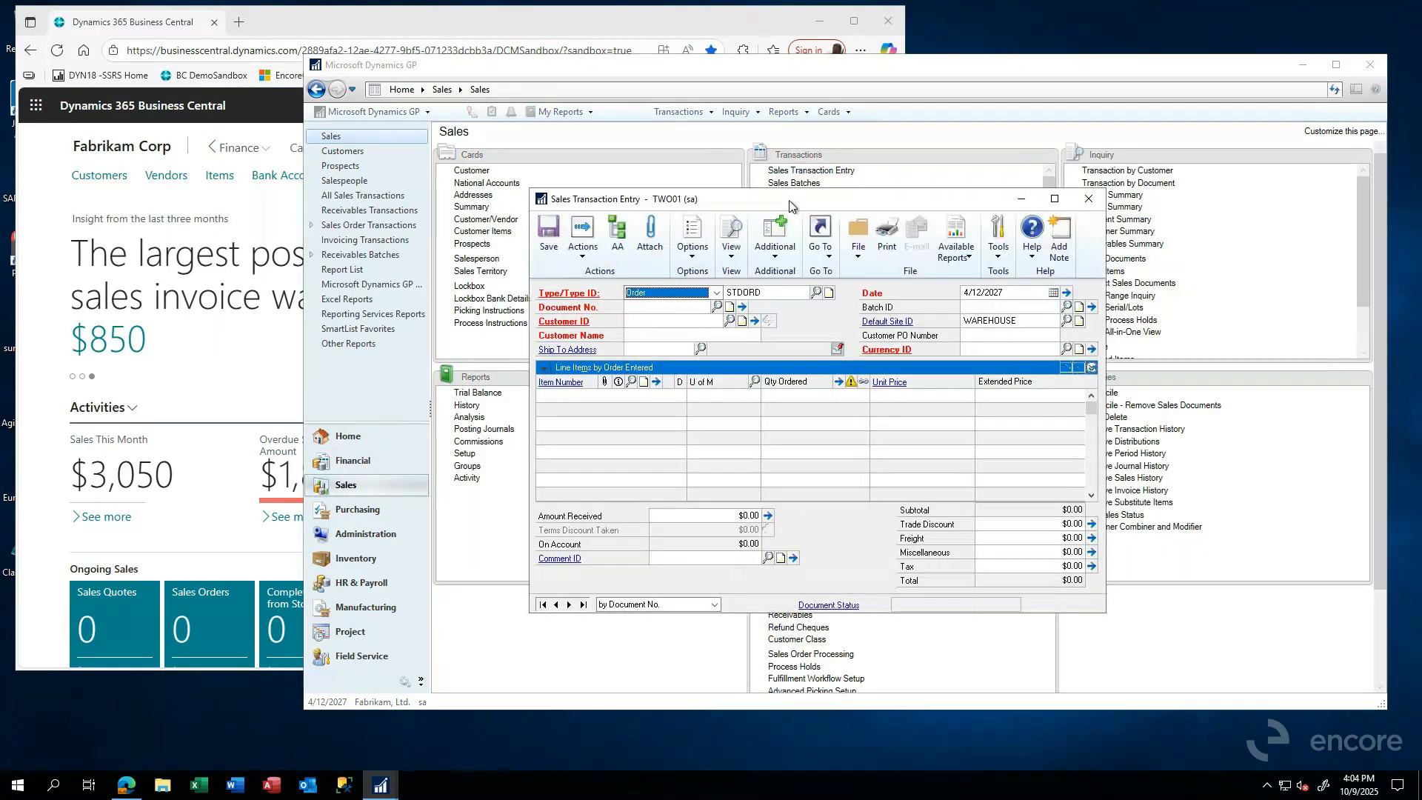
left_click_drag(790, 206, 579, 153)
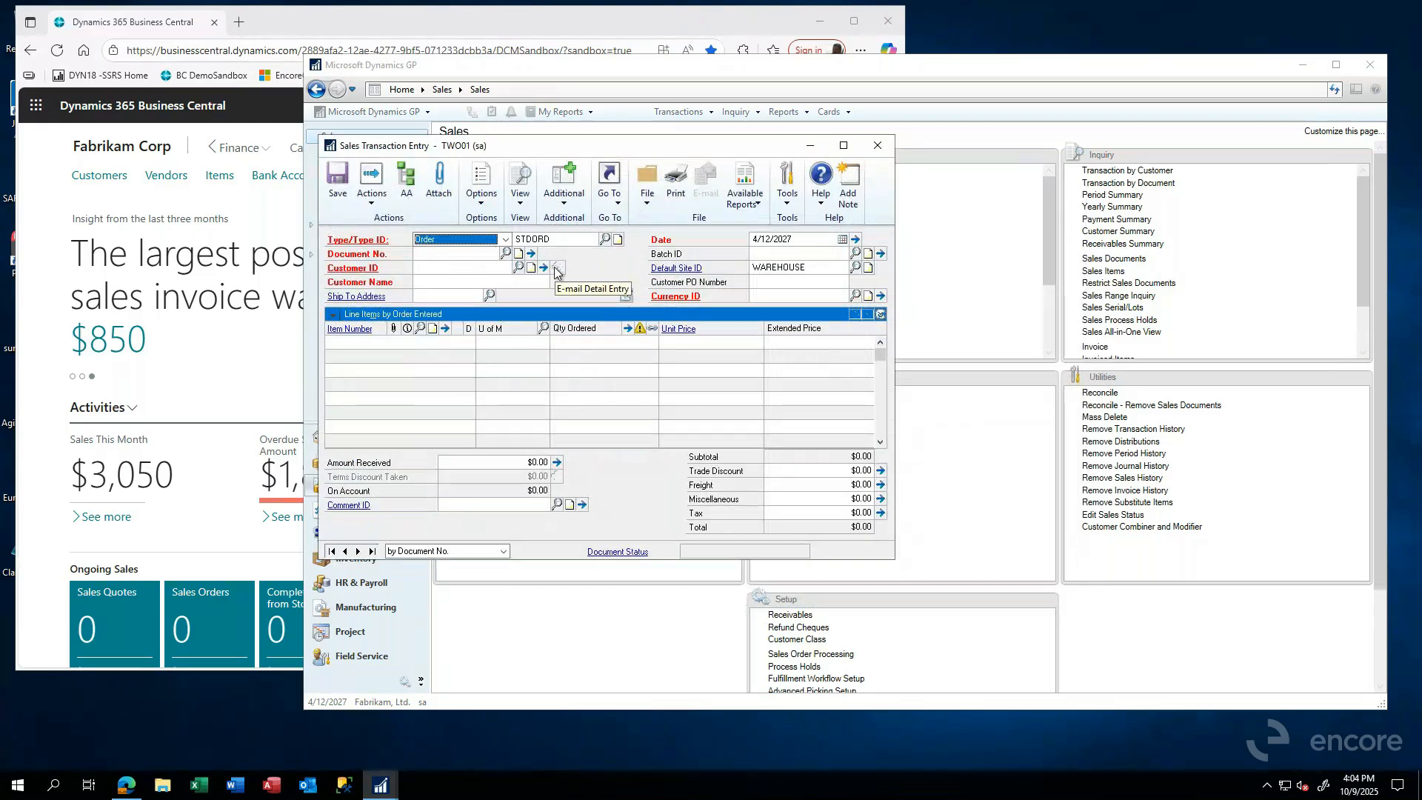
Step: Start a new Order document with the next available document number and assign it to the customer Aaron Fitz Electrical
left_click(505, 239)
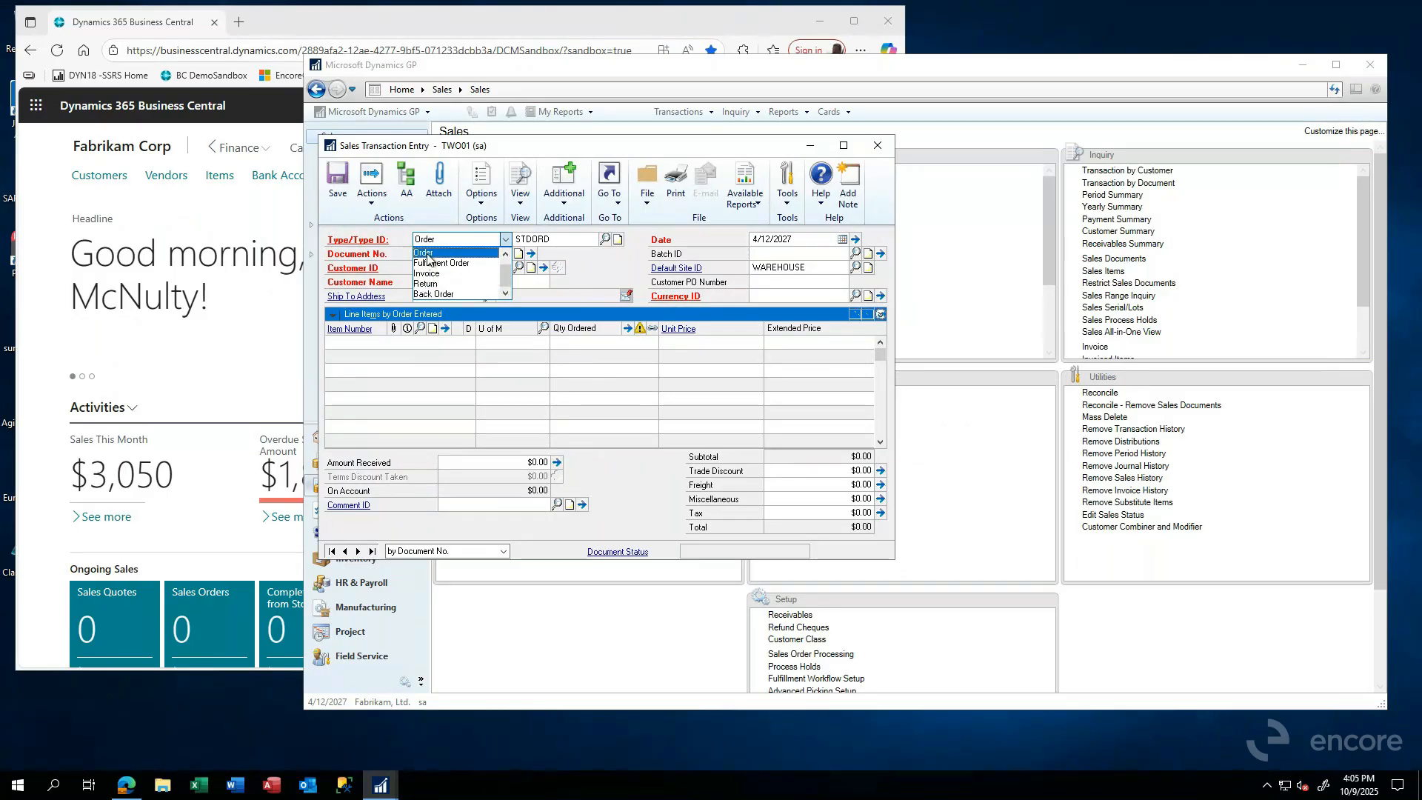
left_click(507, 255)
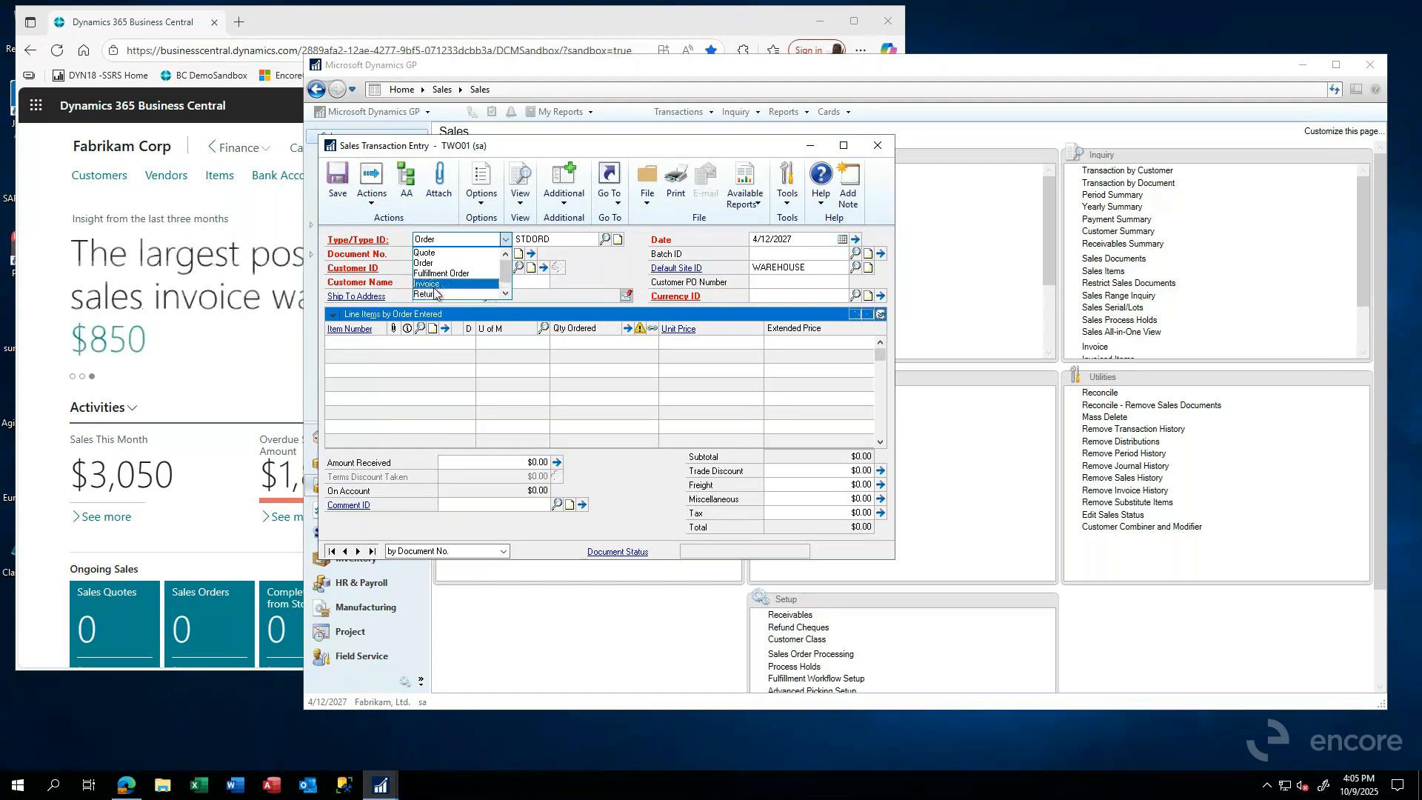
left_click(426, 264)
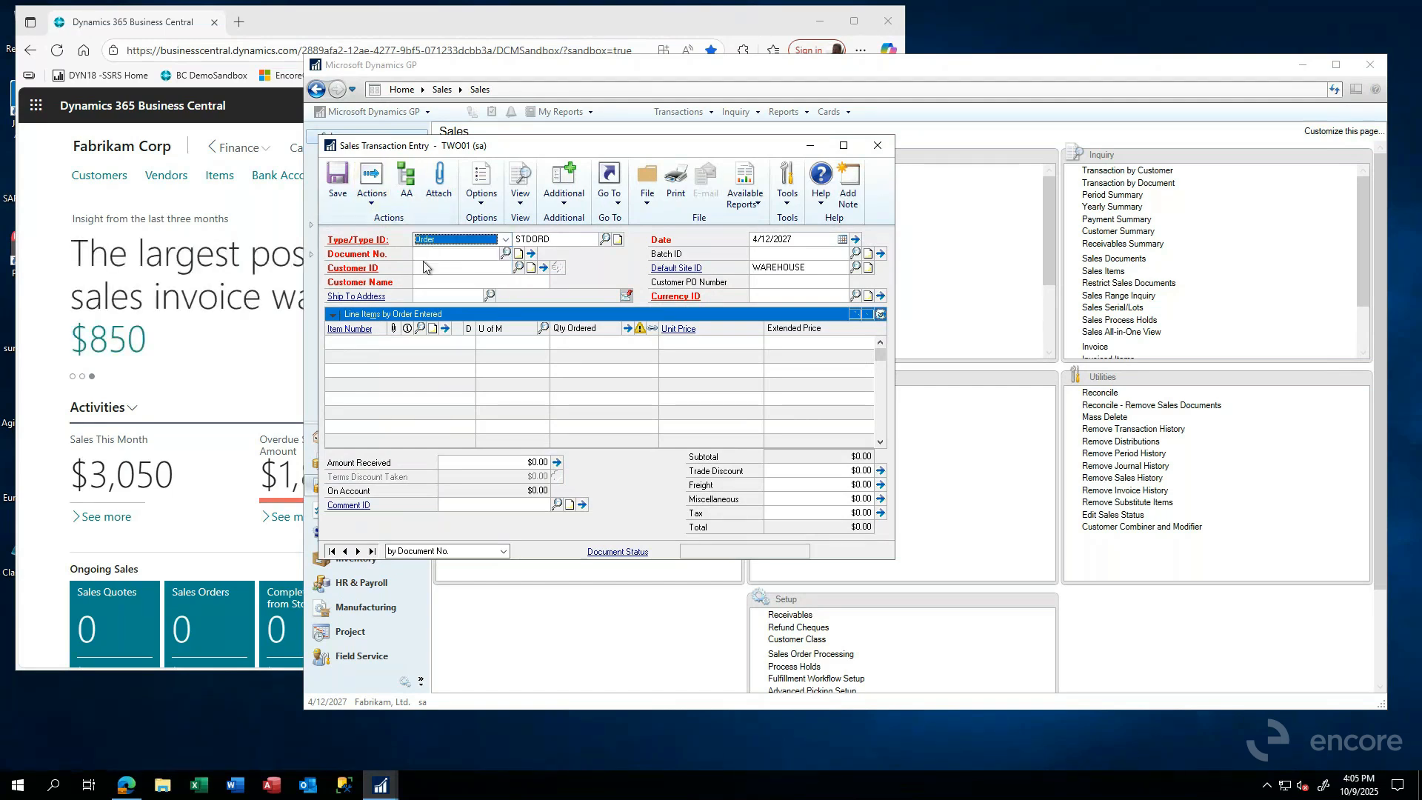
key("Tab")
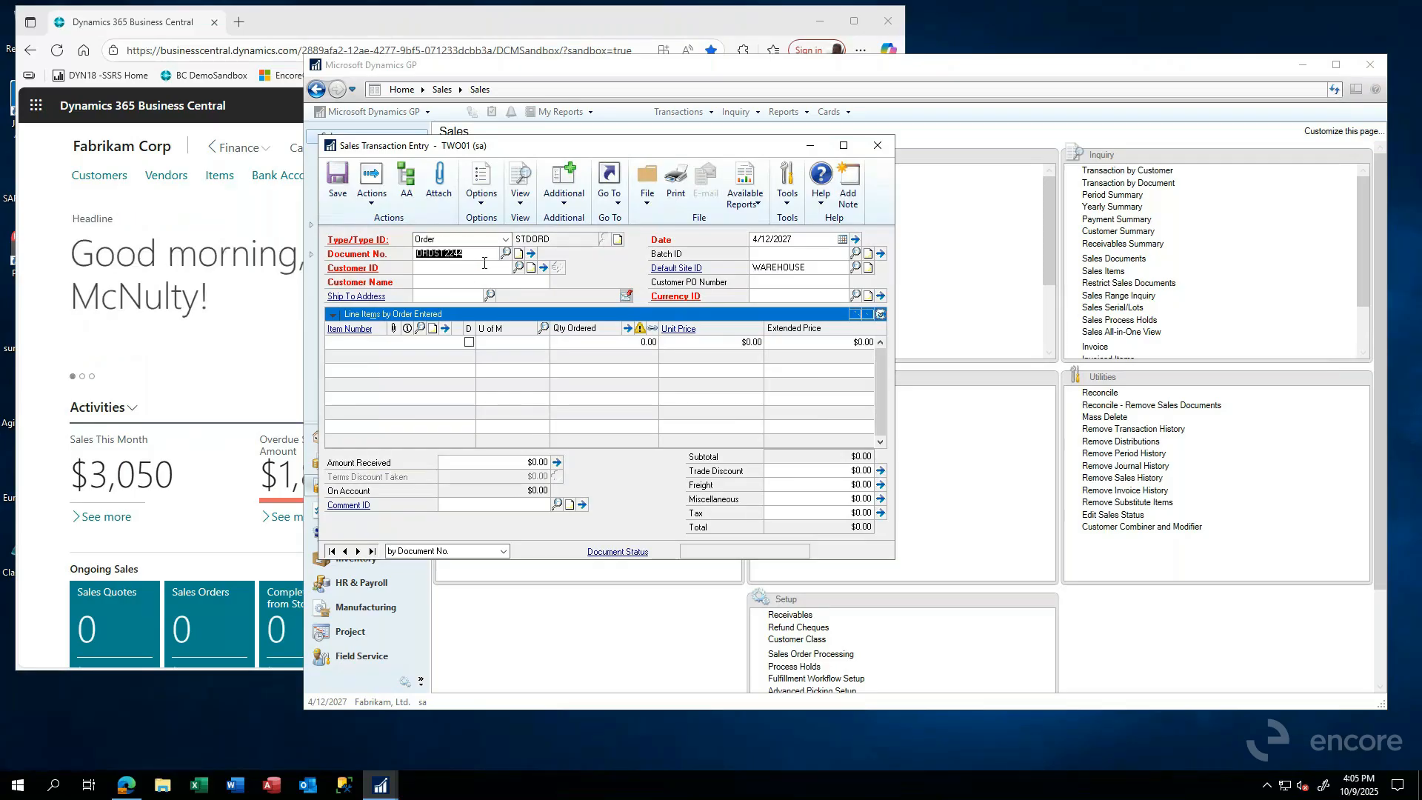
key("Tab")
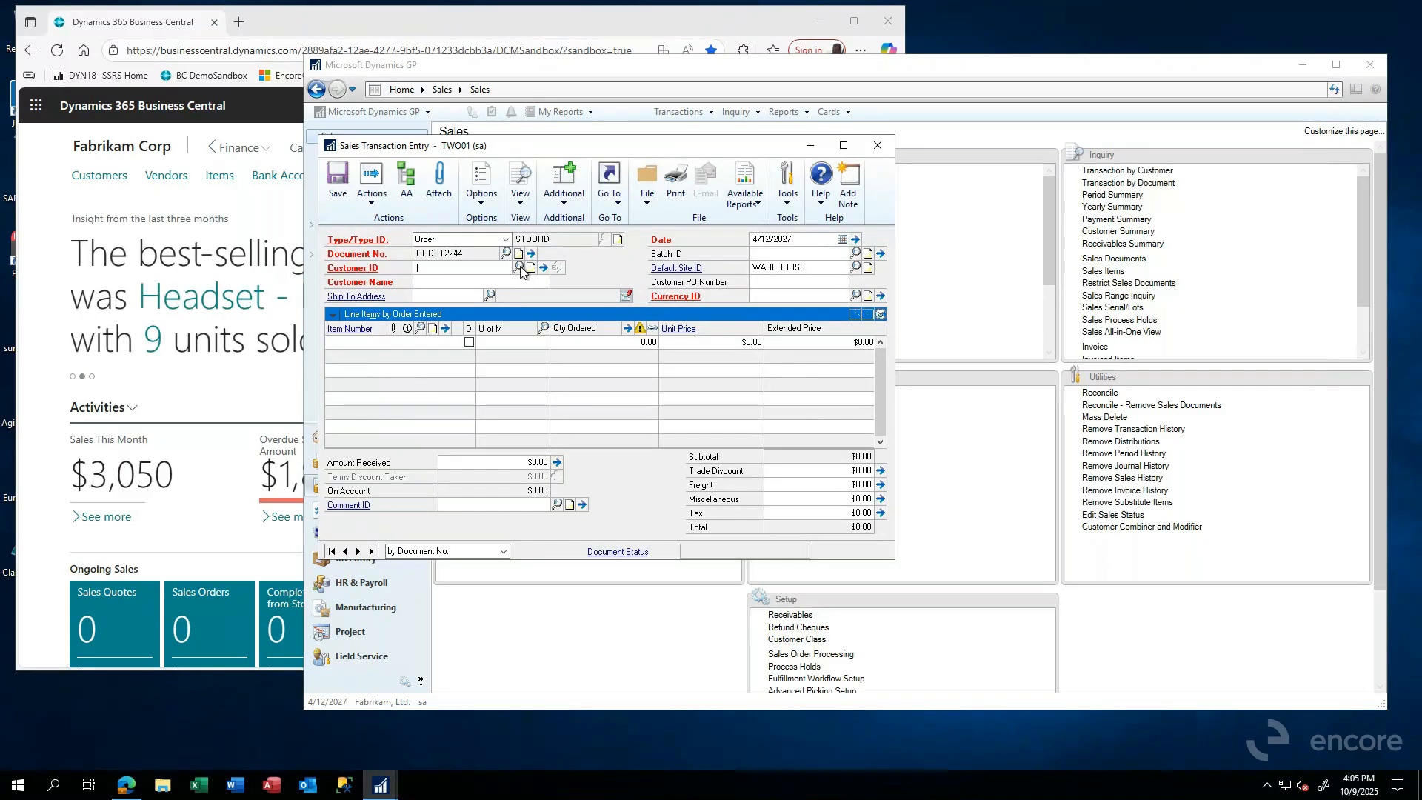
left_click(519, 267)
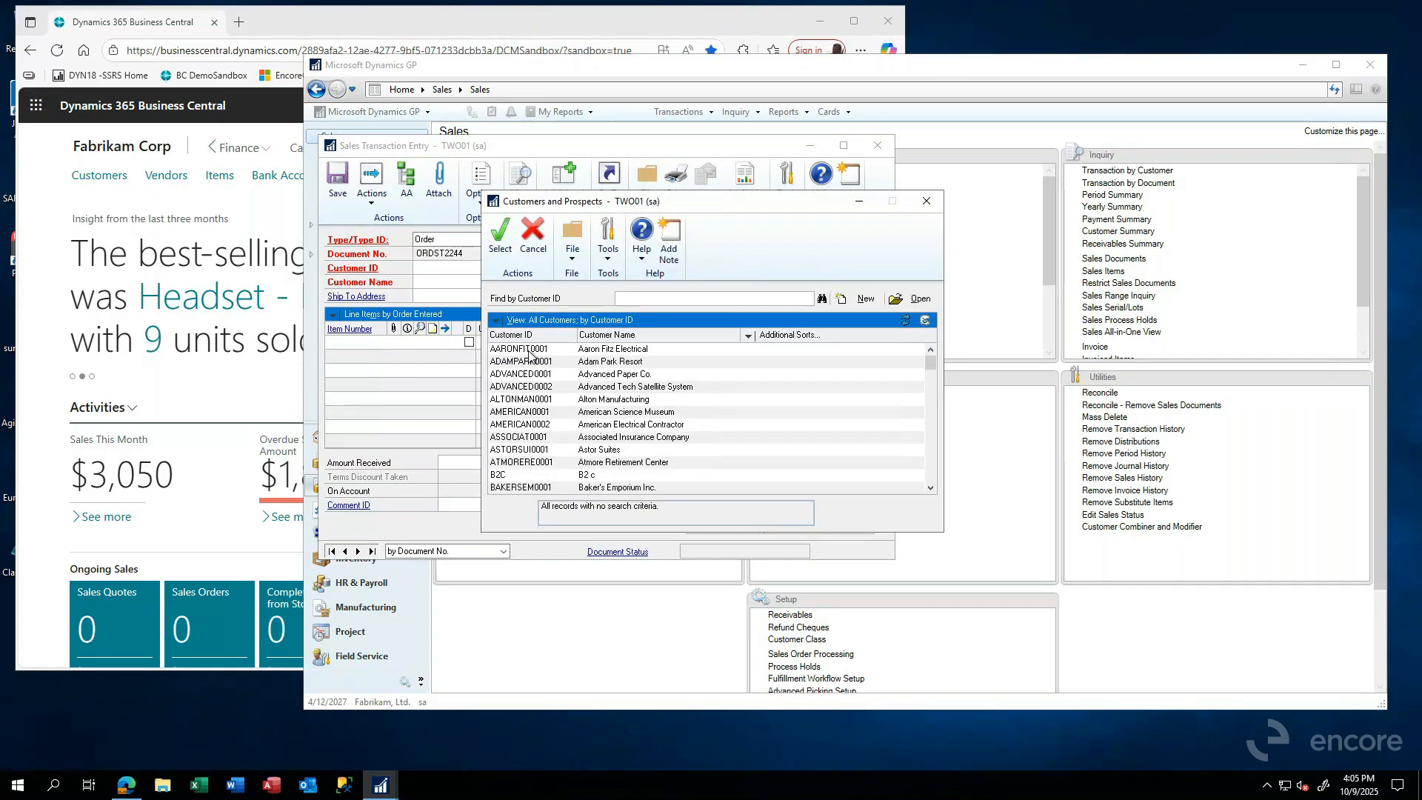
double_click(529, 354)
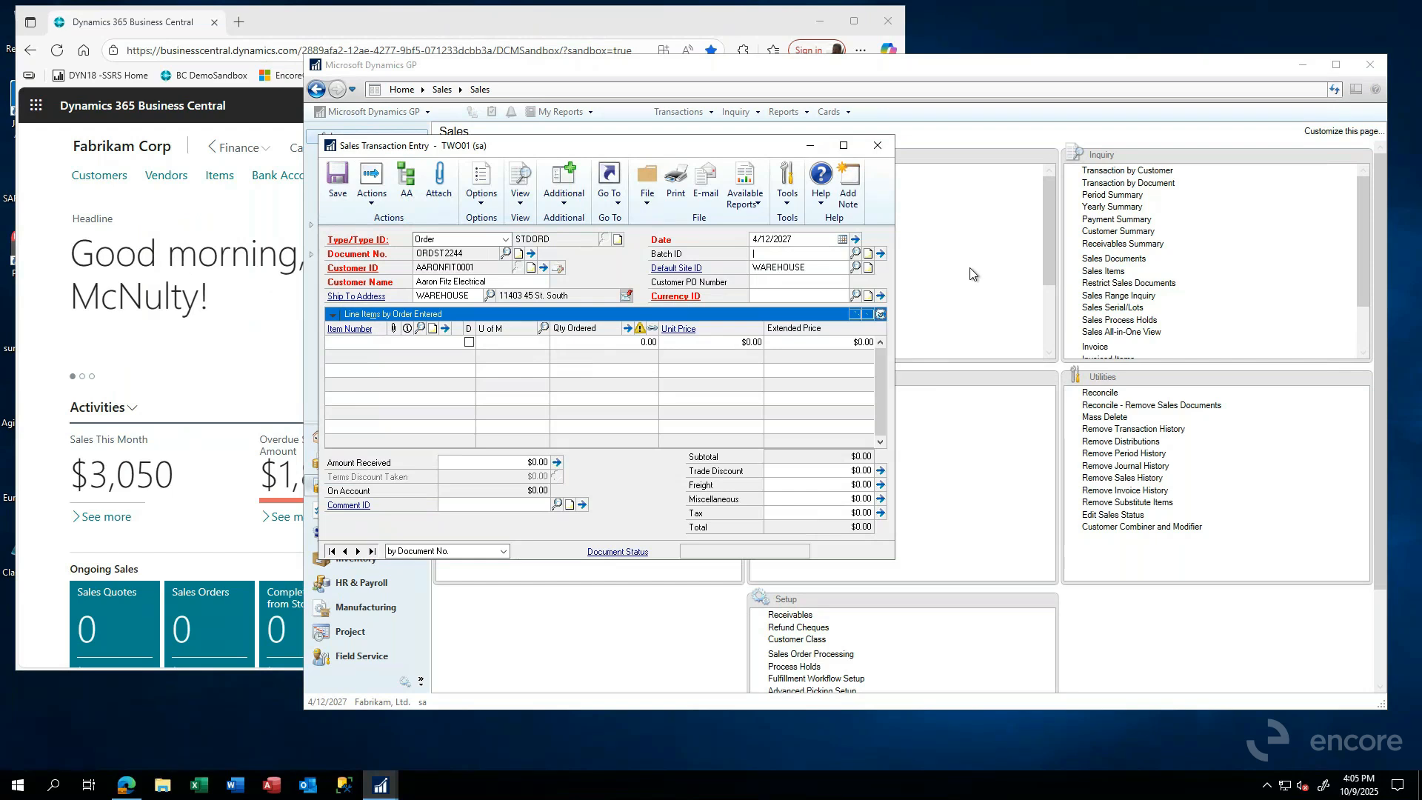
Step: Assign the order to a new batch named DEMO and save that batch with its default settings
type("DEMO")
key("Tab")
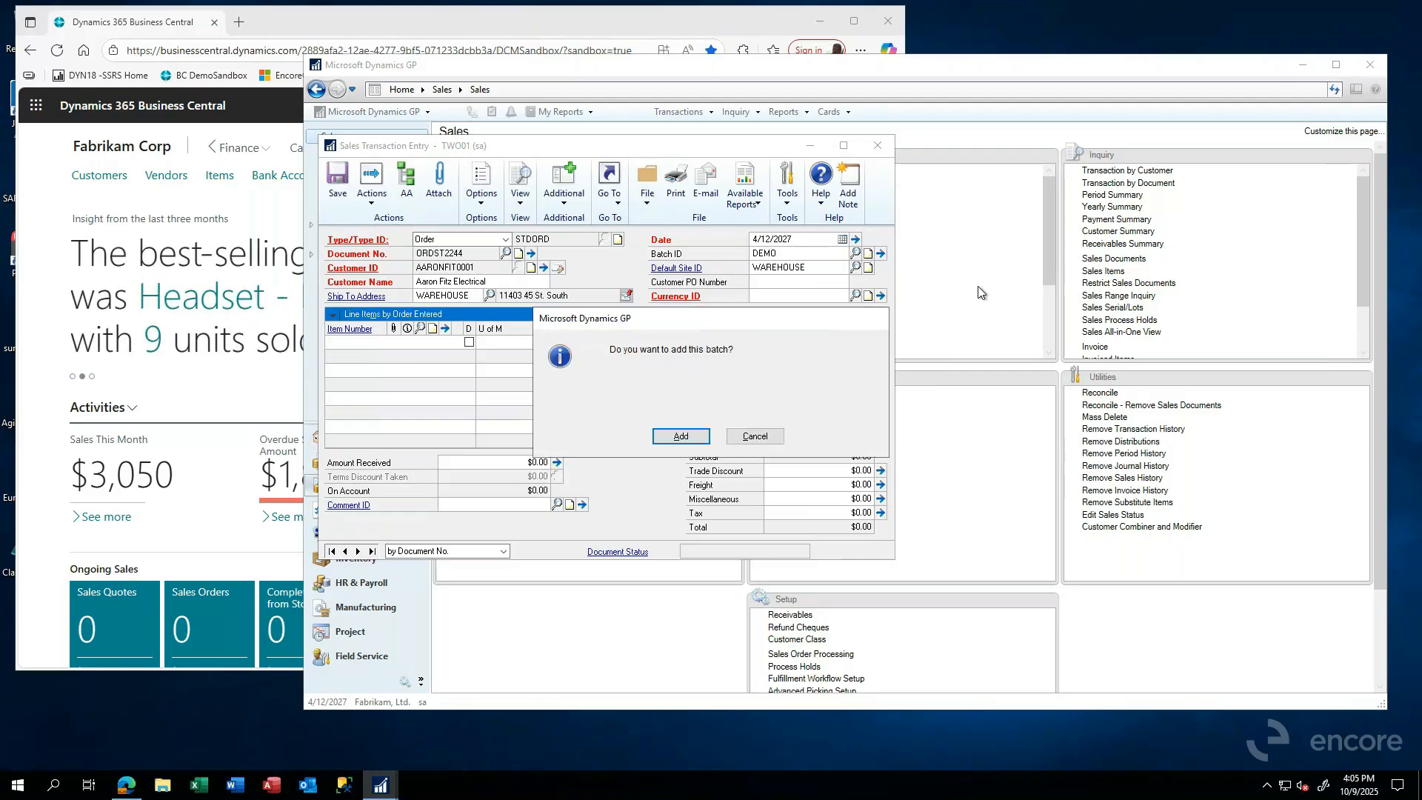
left_click(680, 435)
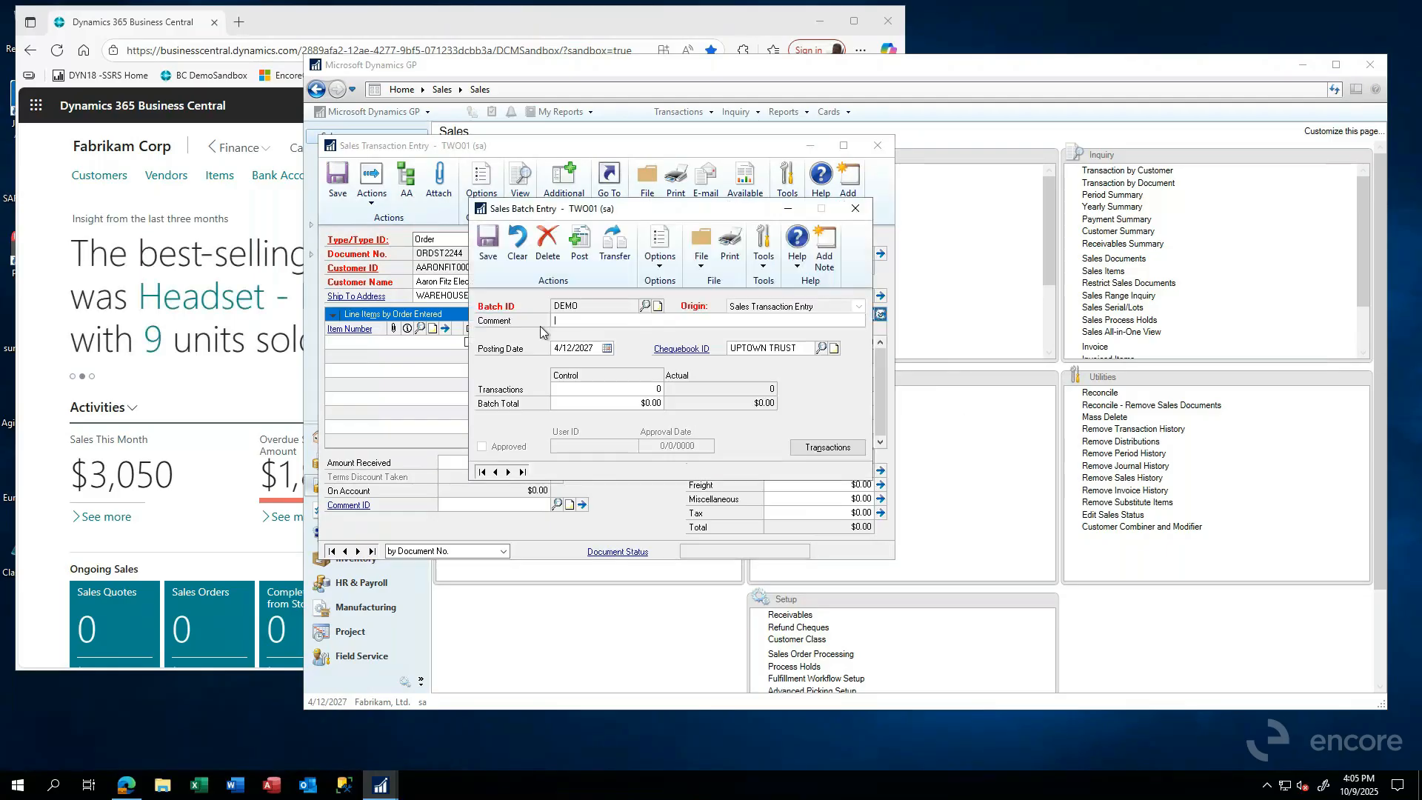
left_click(488, 243)
key("Tab")
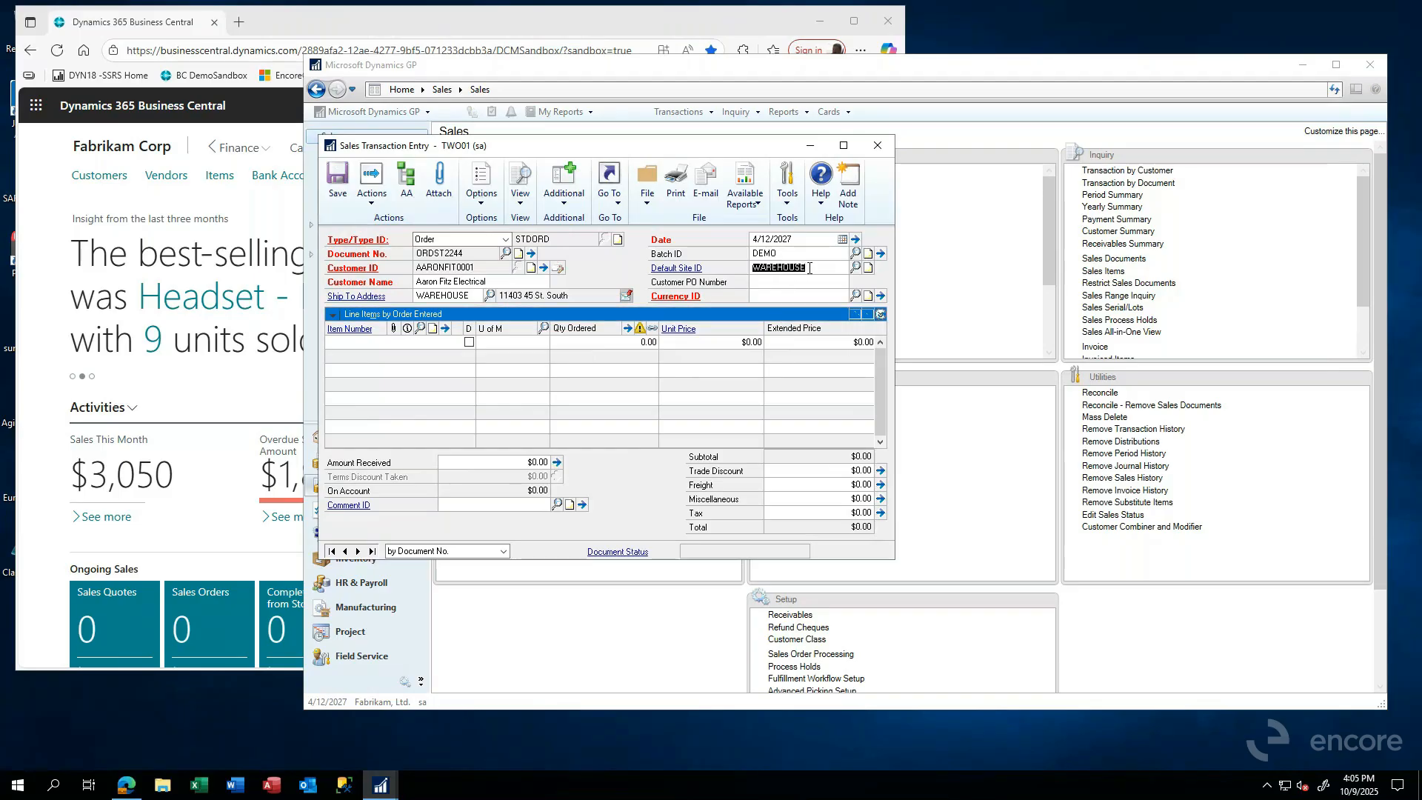
Step: Set the order's default site to NORTH and the customer PO number to CUST PO
type("NORTH")
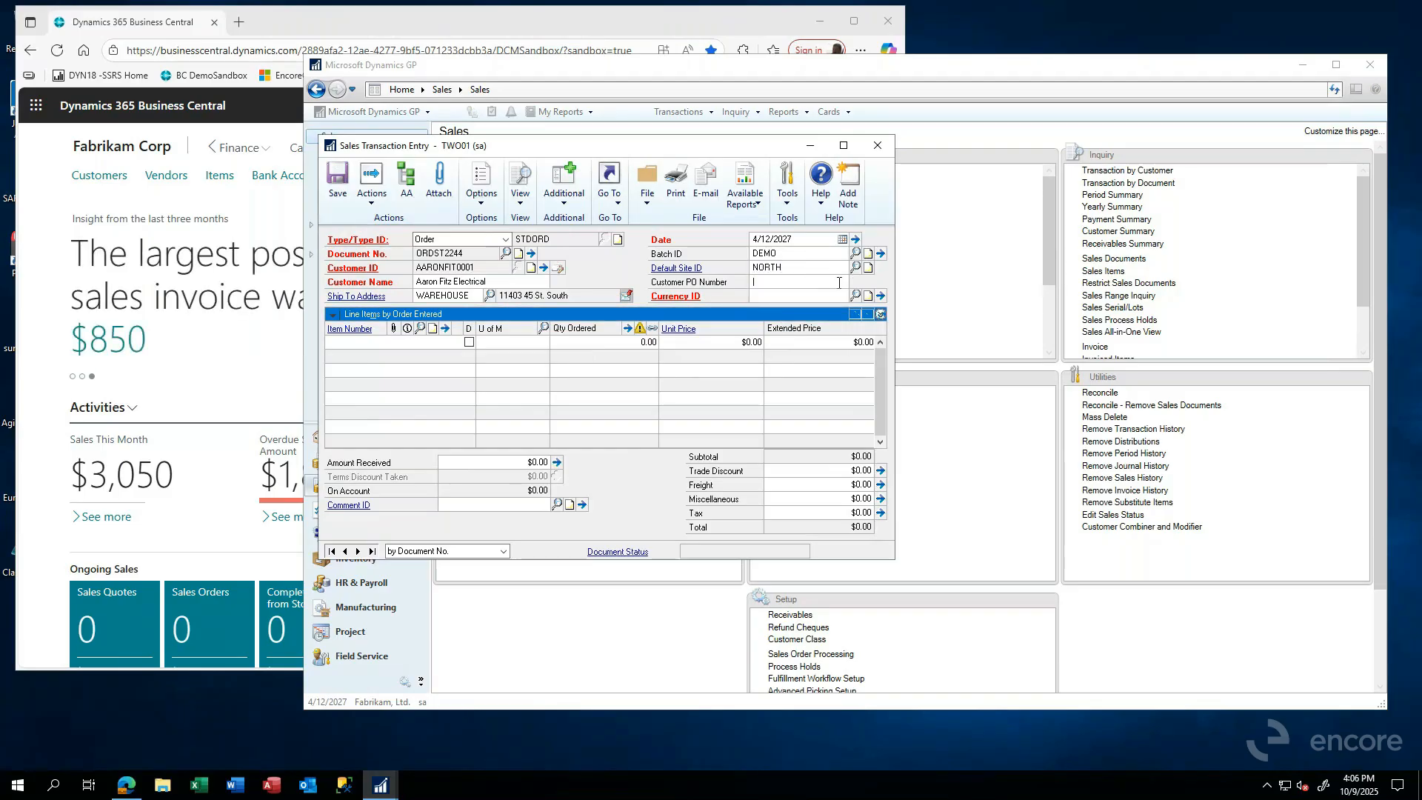
key("Tab")
left_click(772, 283)
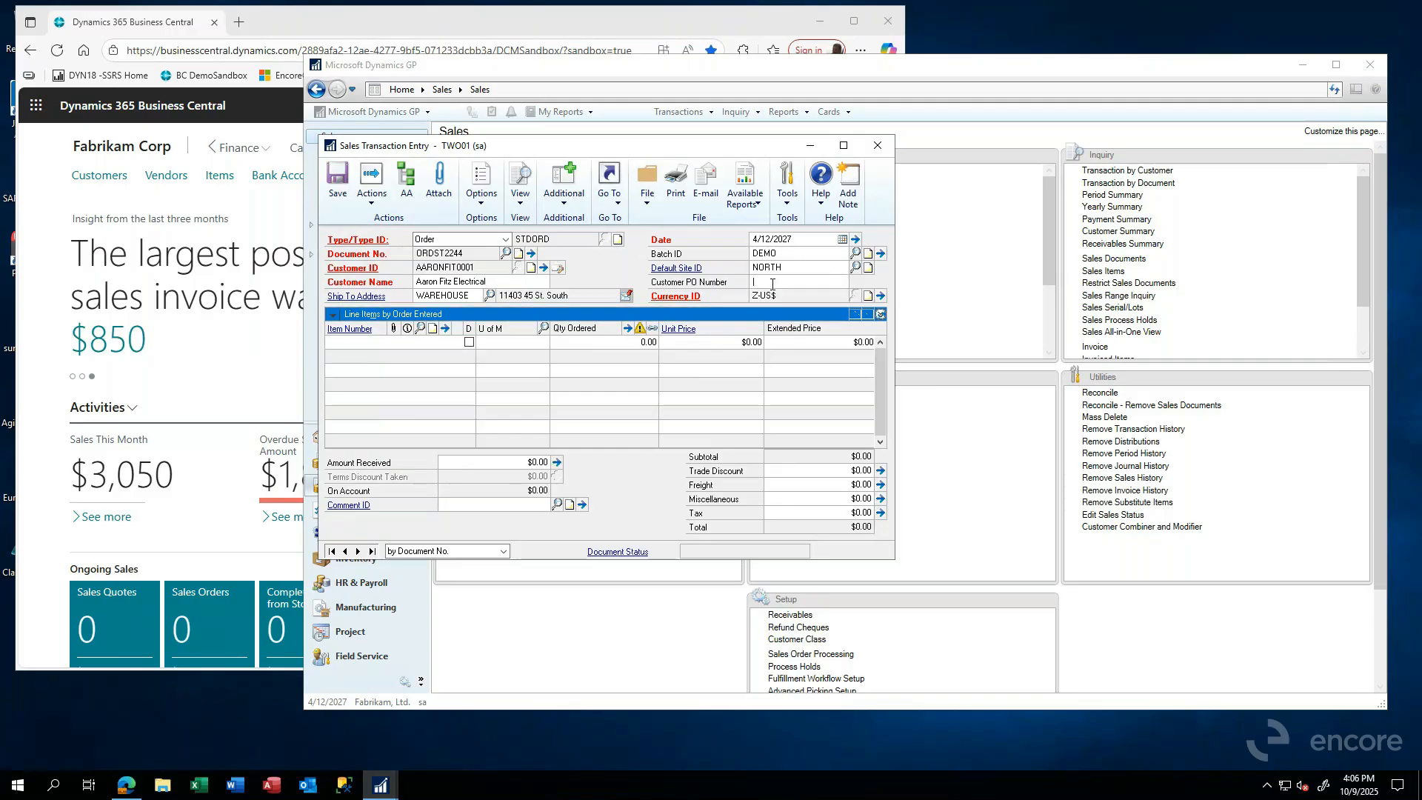
type("CUST ")
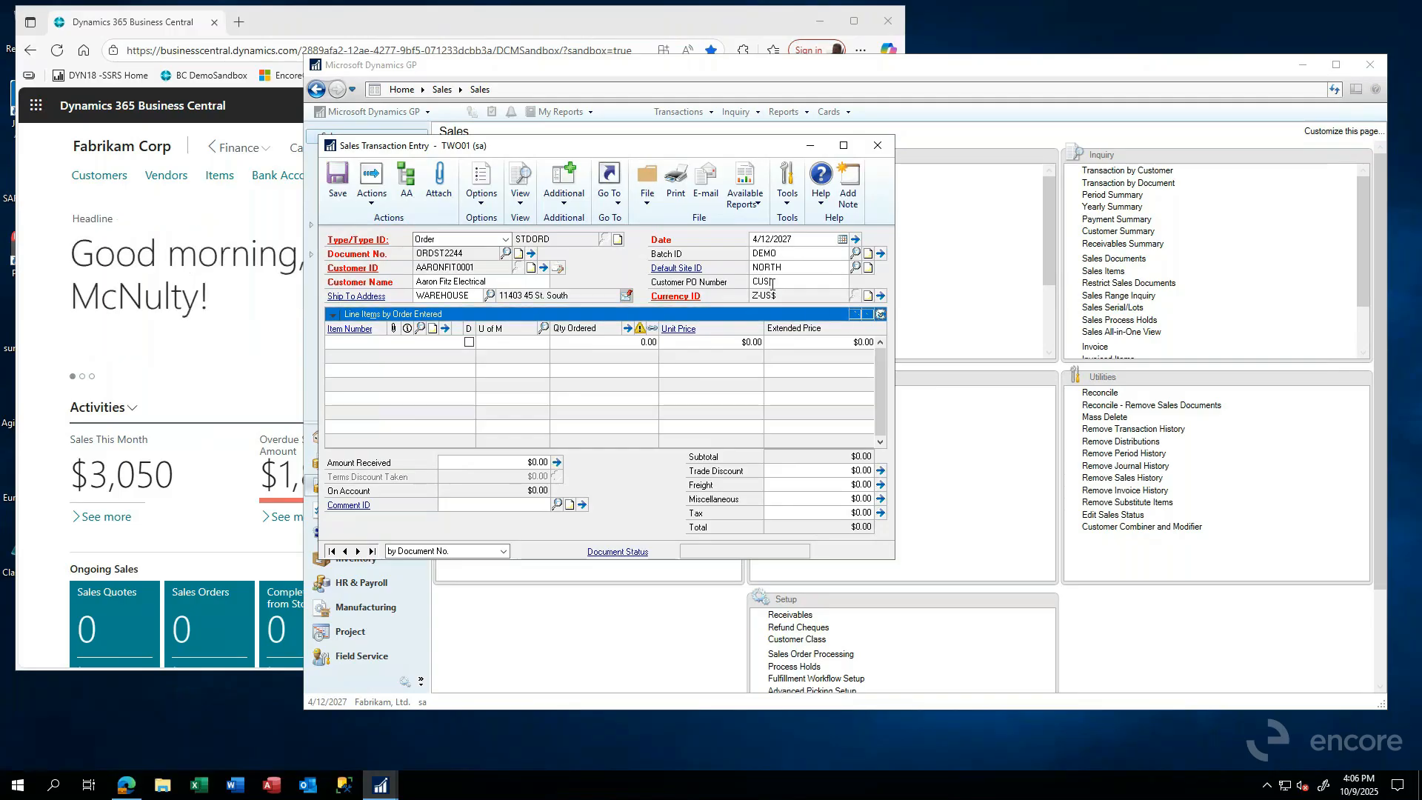
type("PO")
key("Tab")
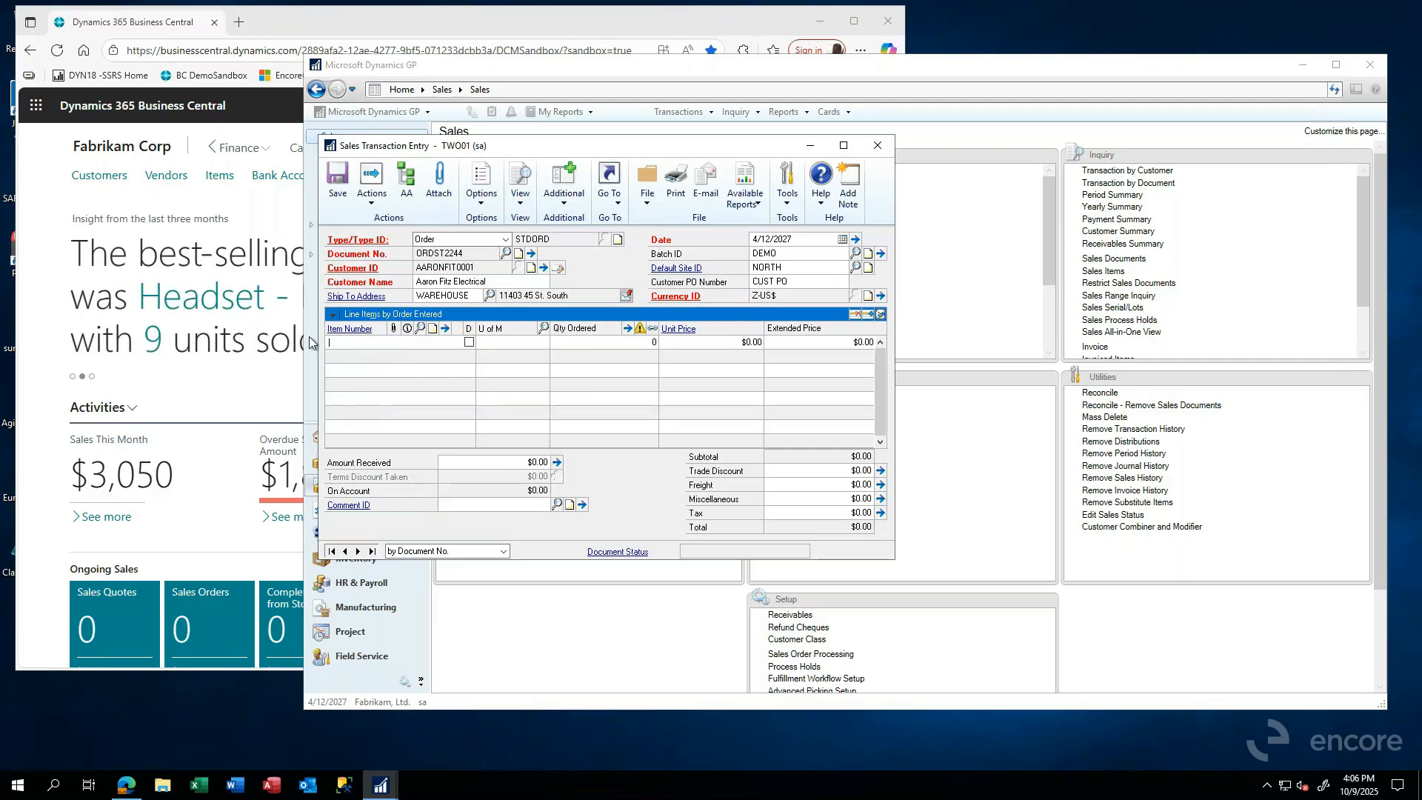
Step: Add item ACCS-HDS-2EAR as the first order line with quantity 1 and a unit price of $100.00
type("ACC")
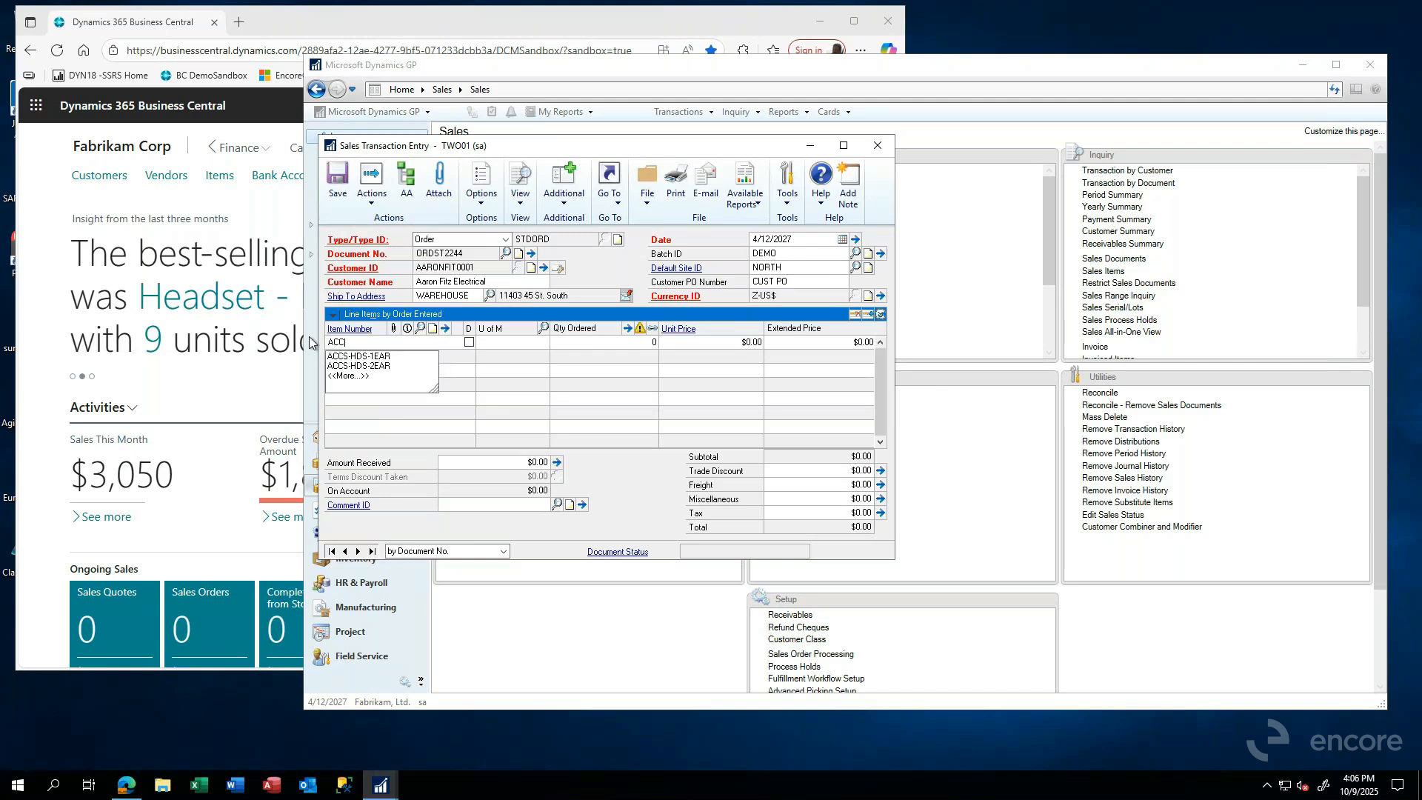
left_click(420, 328)
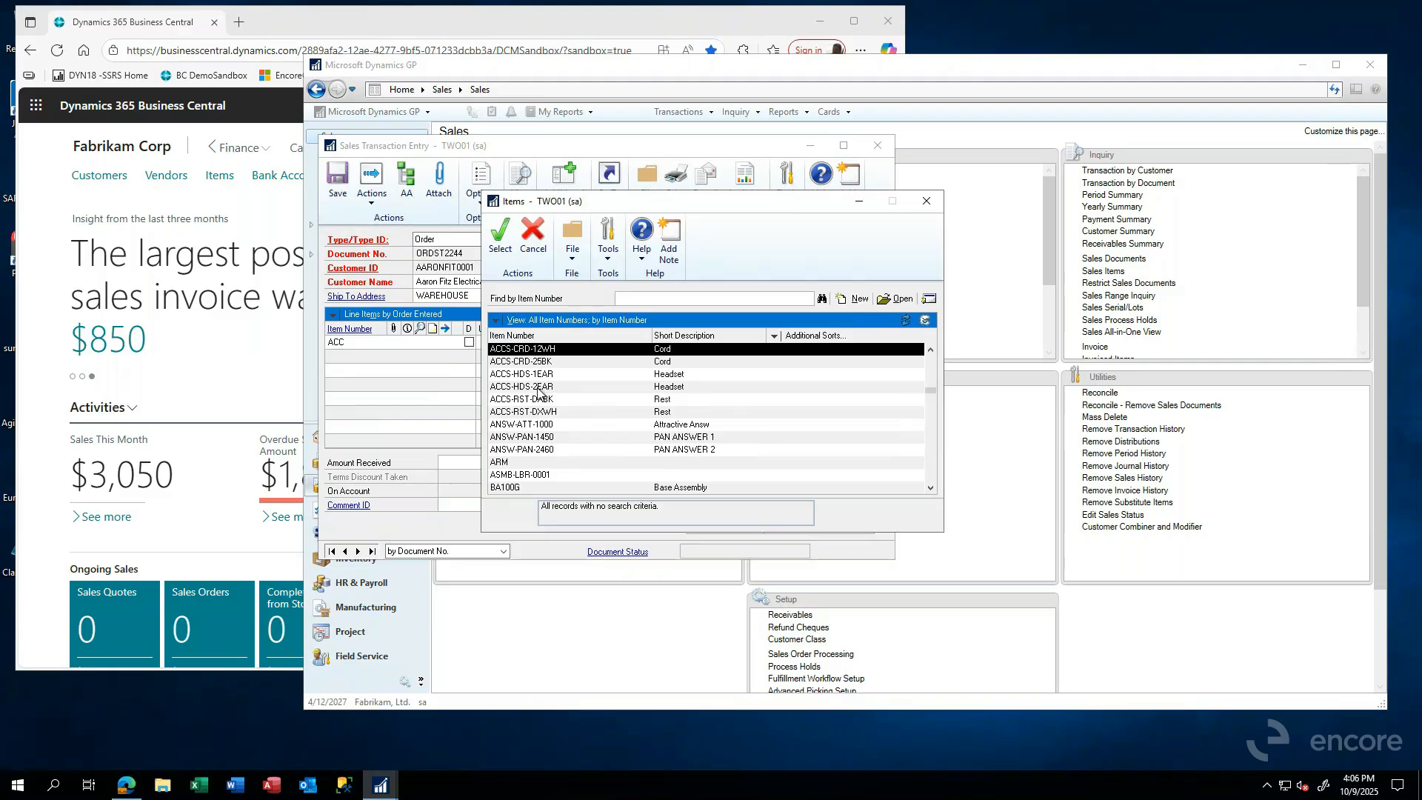
double_click(538, 388)
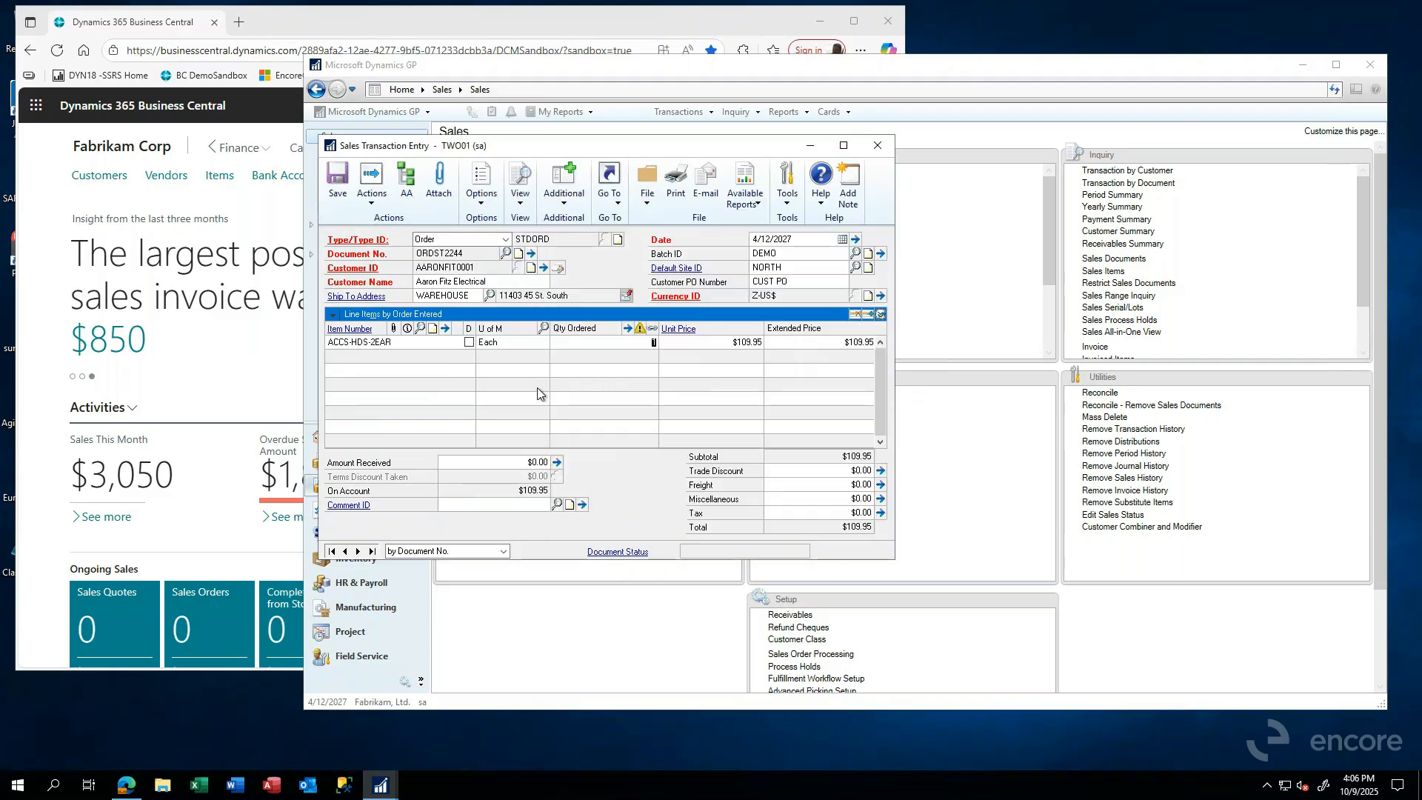
type("1")
key("Tab")
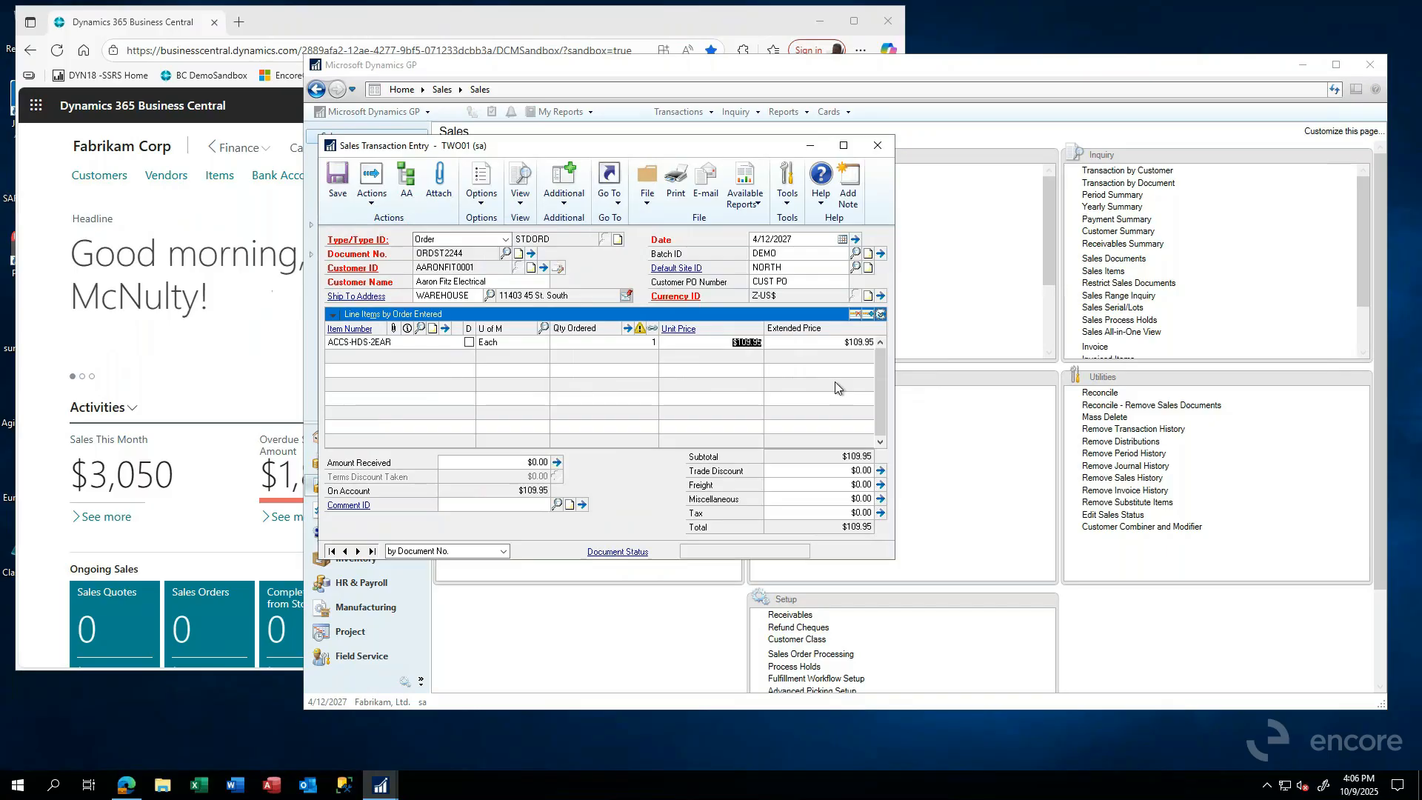
type("100.00")
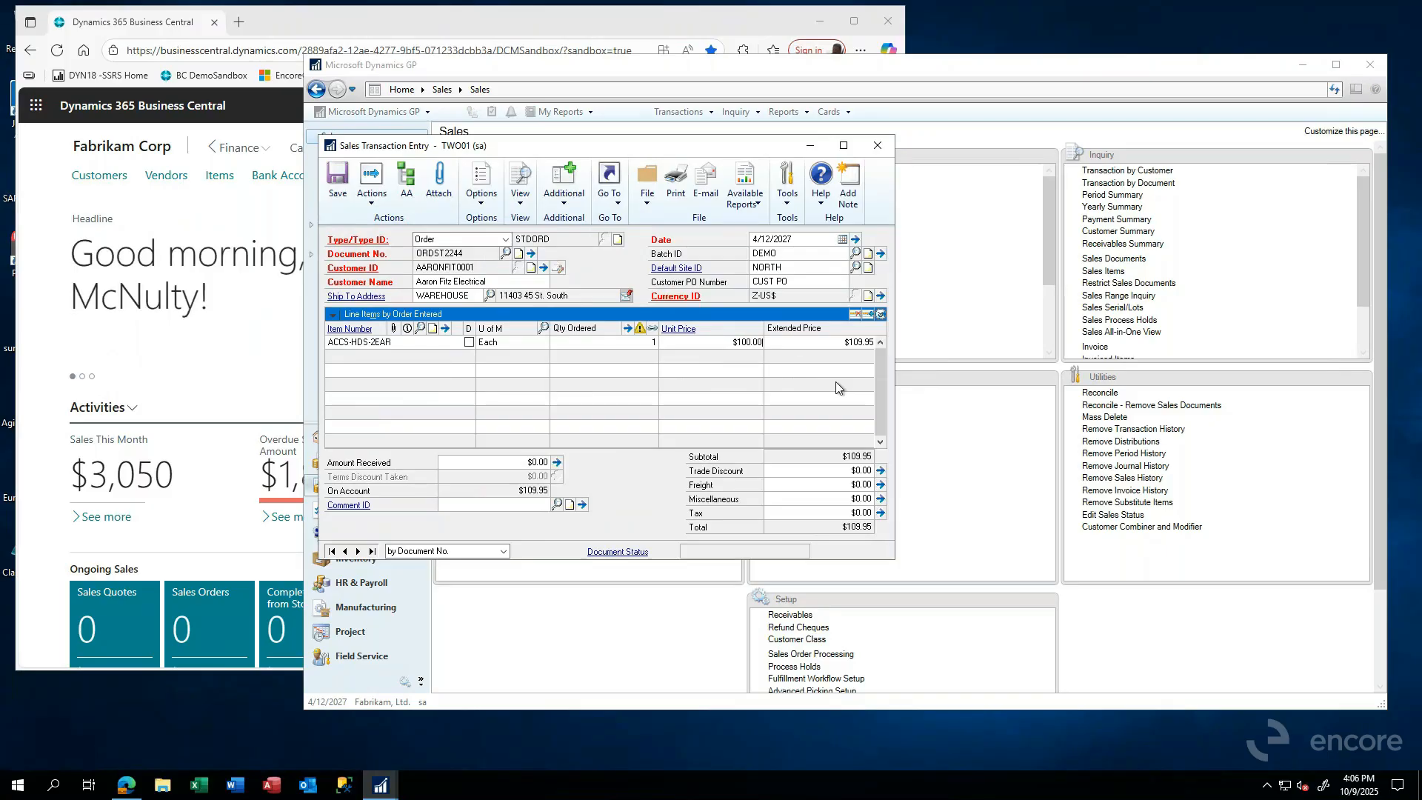
key("Tab")
Step: Add item ACCS-HDS-1EAR as the second order line, keeping the default quantity and setting the unit price to $75.00
type("ACC")
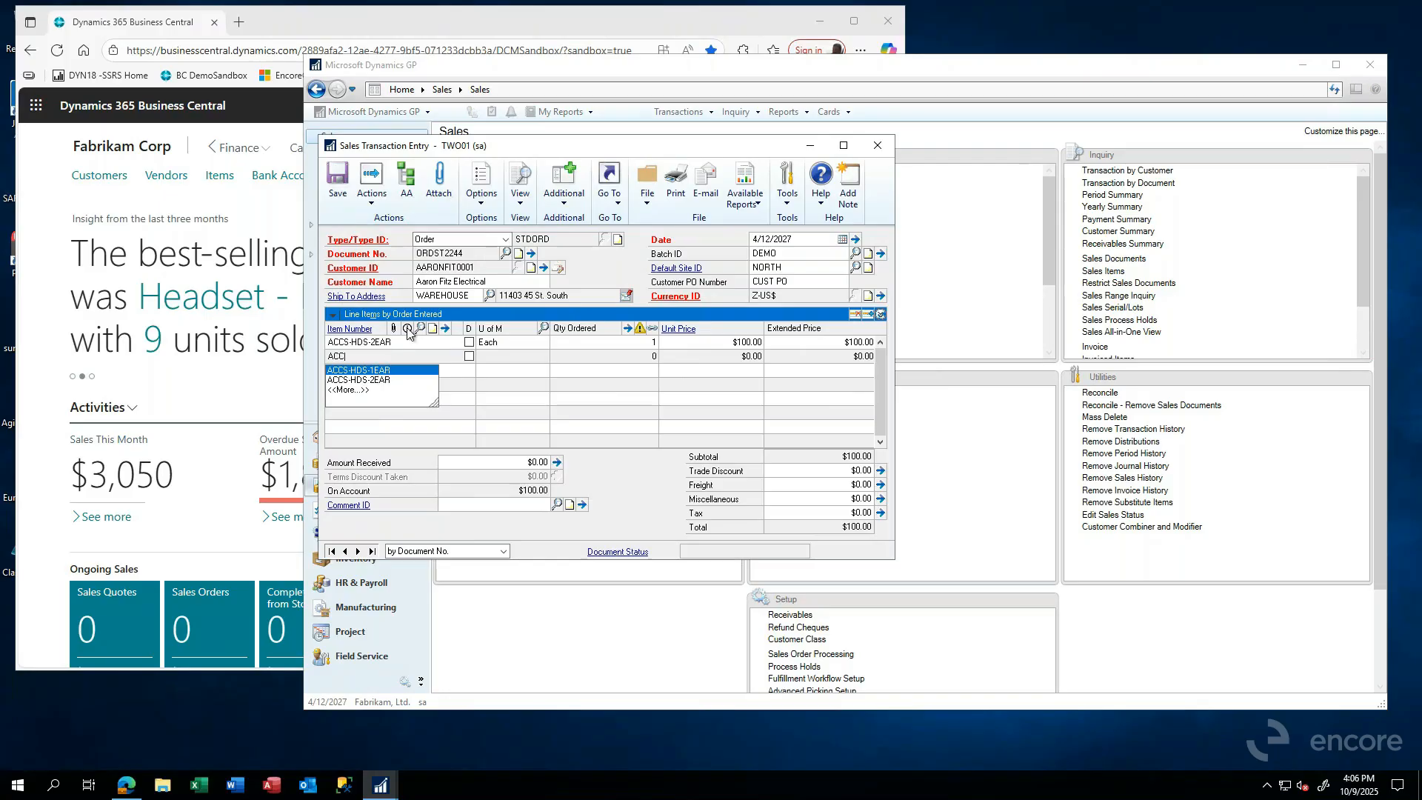
left_click(373, 371)
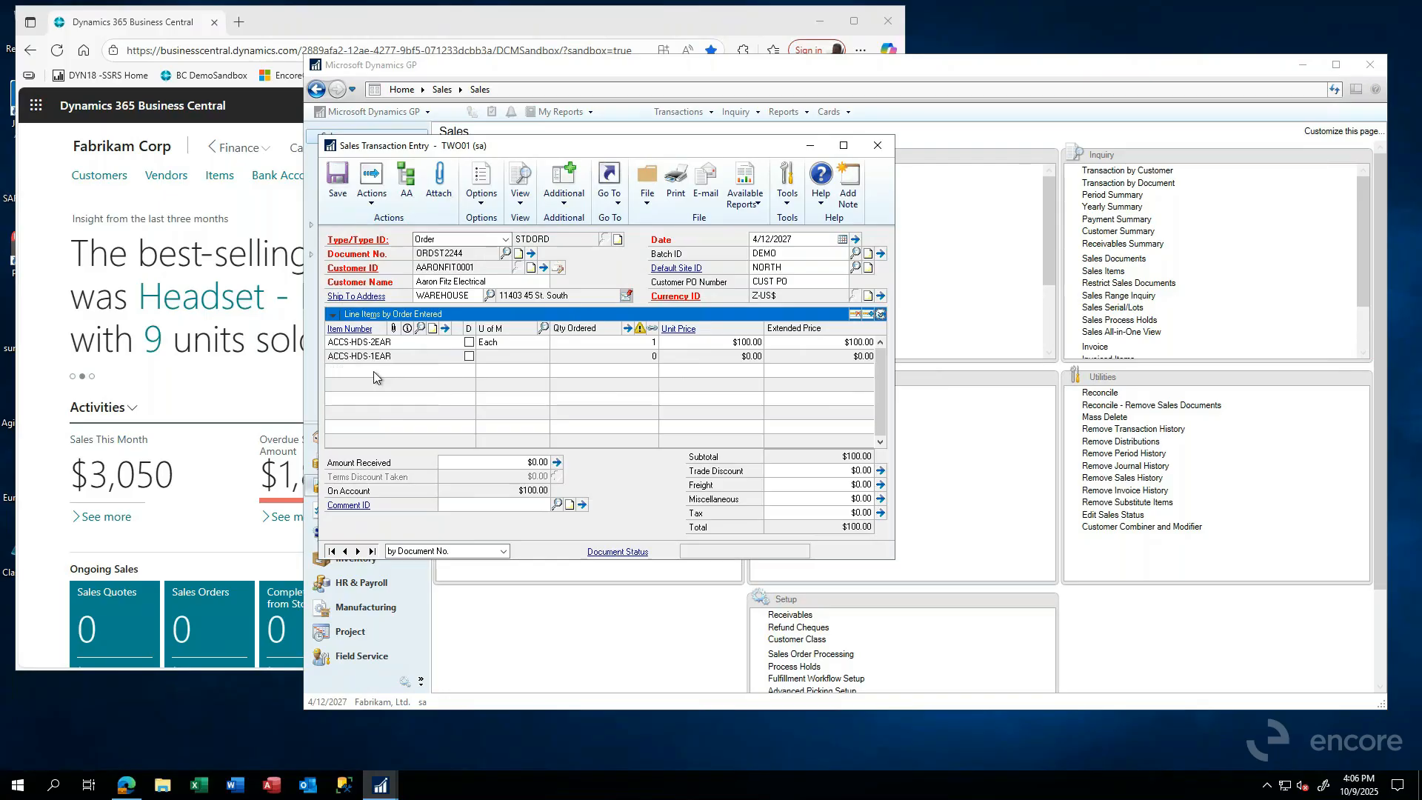
key("Tab")
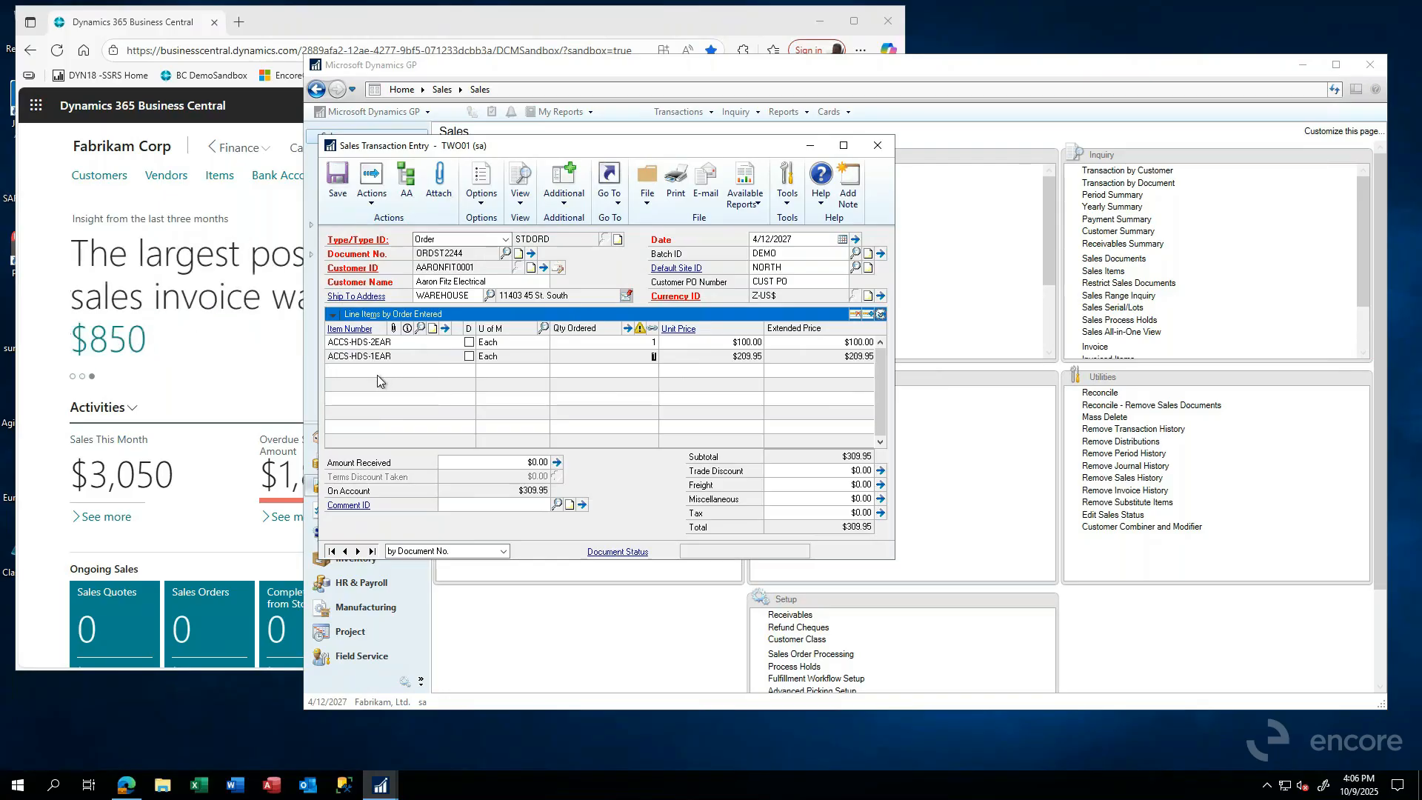
key("Tab")
type("75")
key("Tab")
key("Tab")
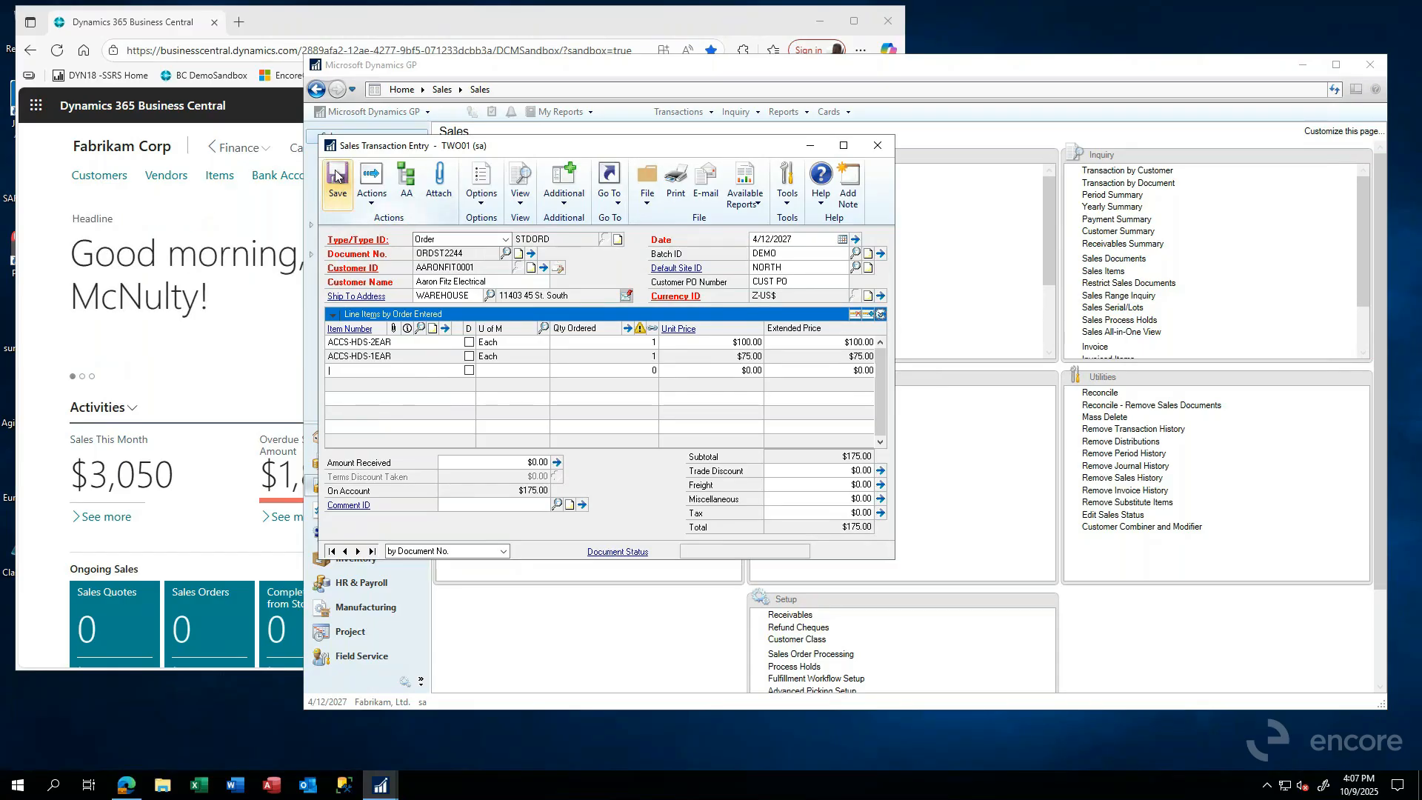
Step: Close the sales order and save the document
left_click(371, 183)
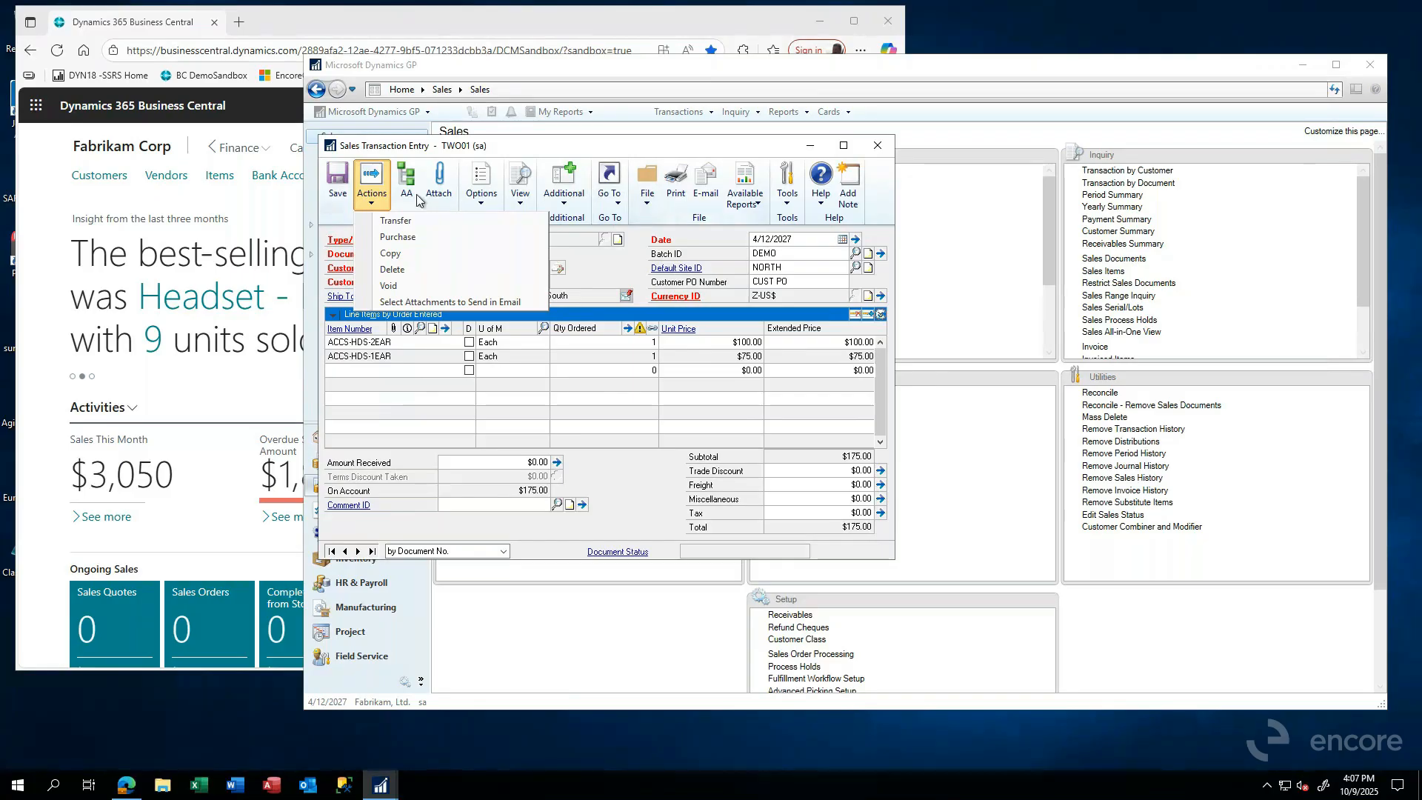
left_click(877, 145)
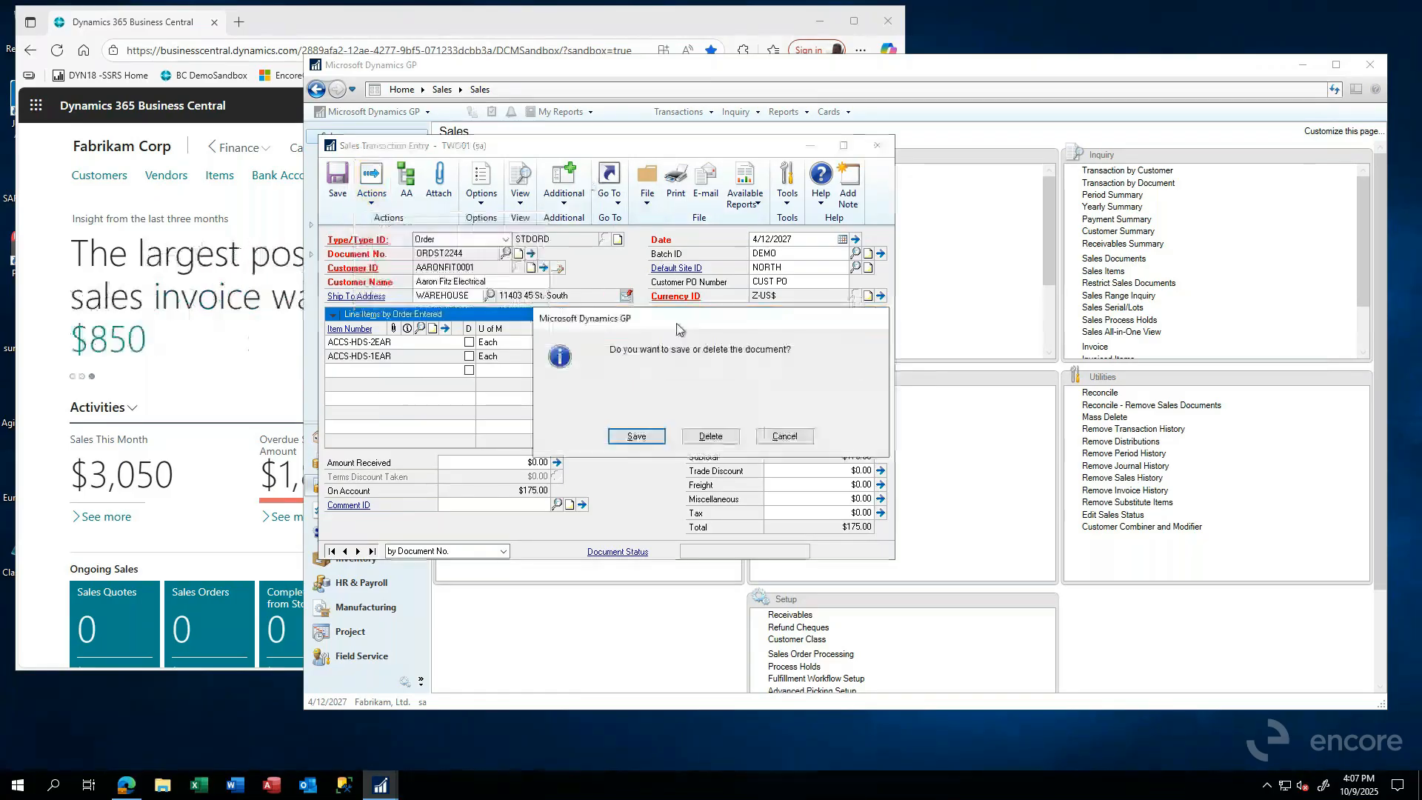
left_click(637, 436)
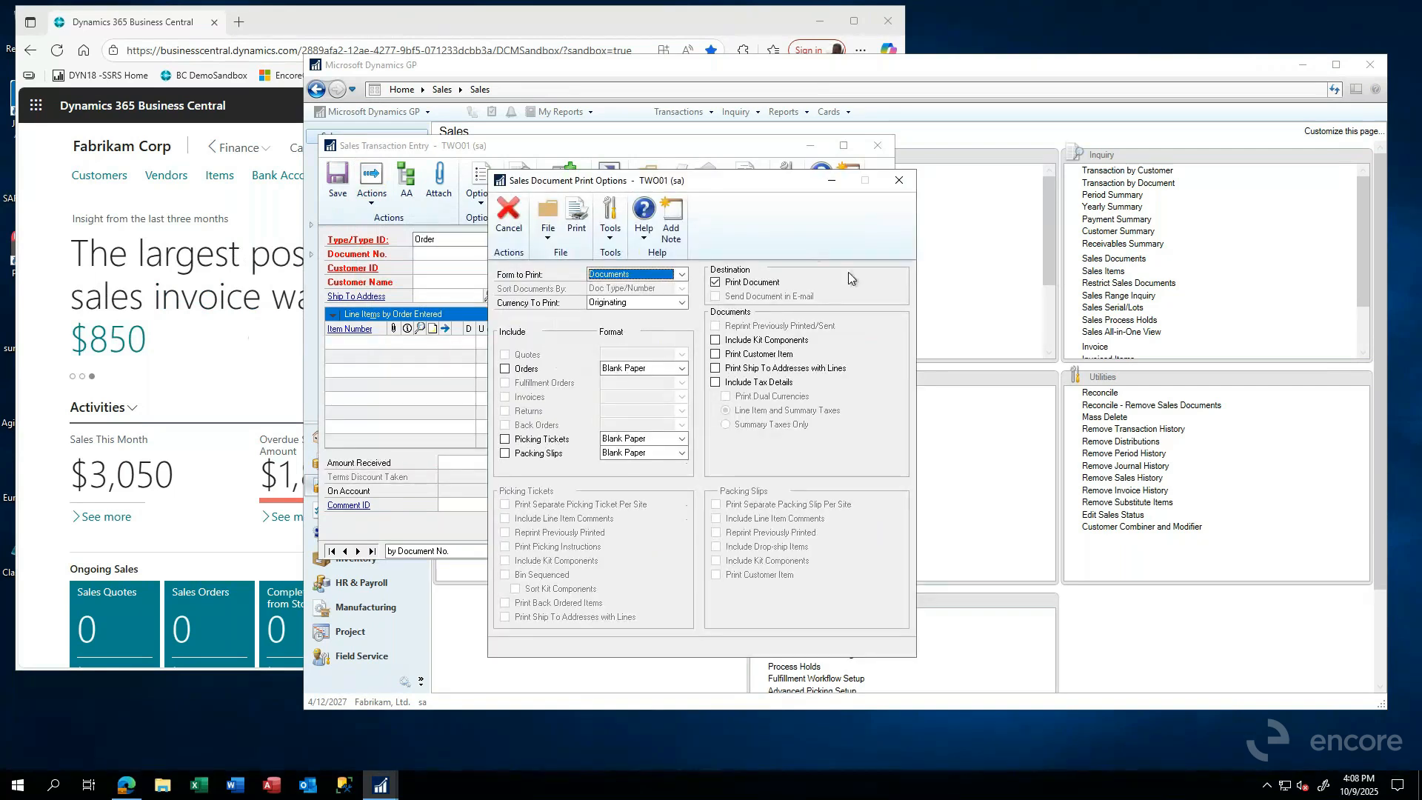
Step: Print the Orders document to the screen with the Standard report type and review the printed order form
left_click(521, 369)
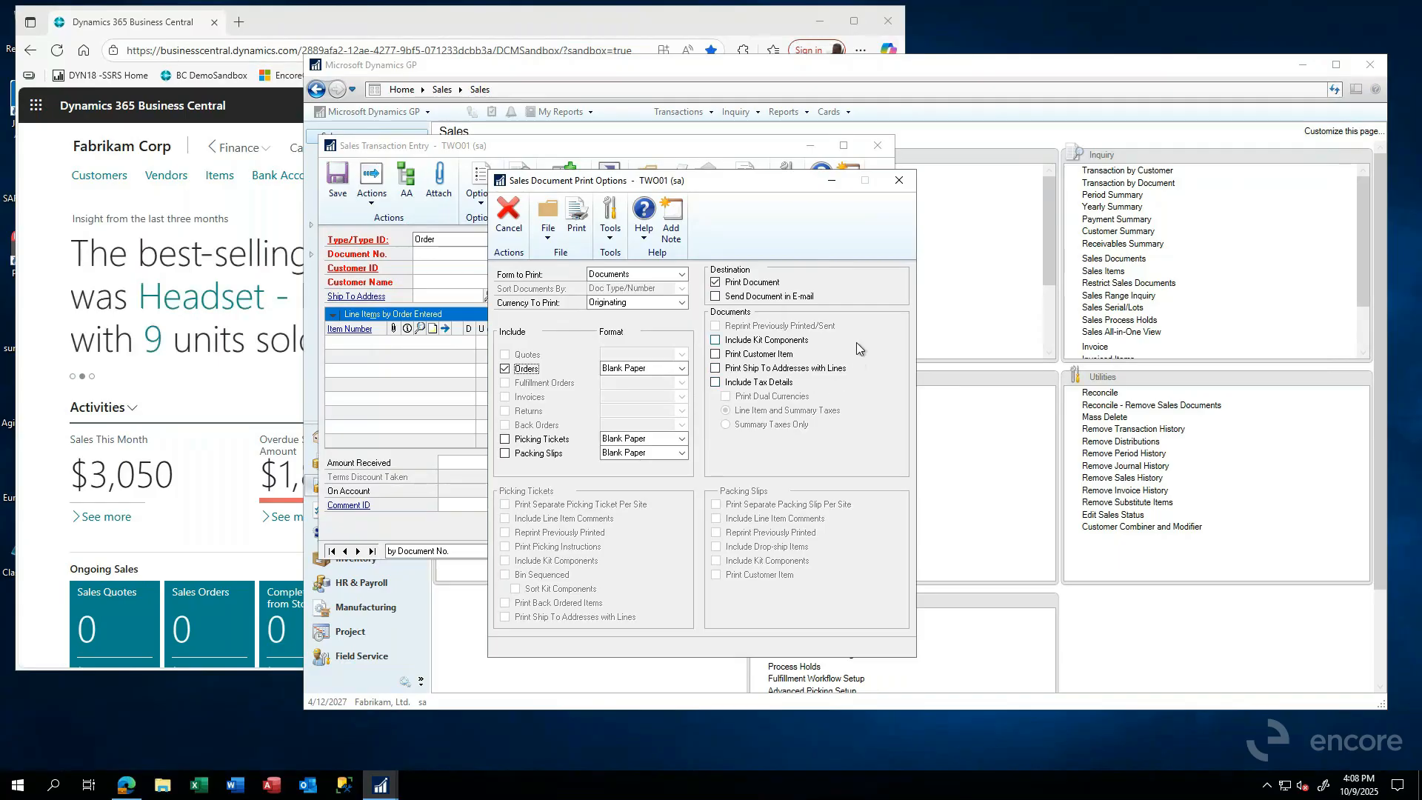
left_click(578, 216)
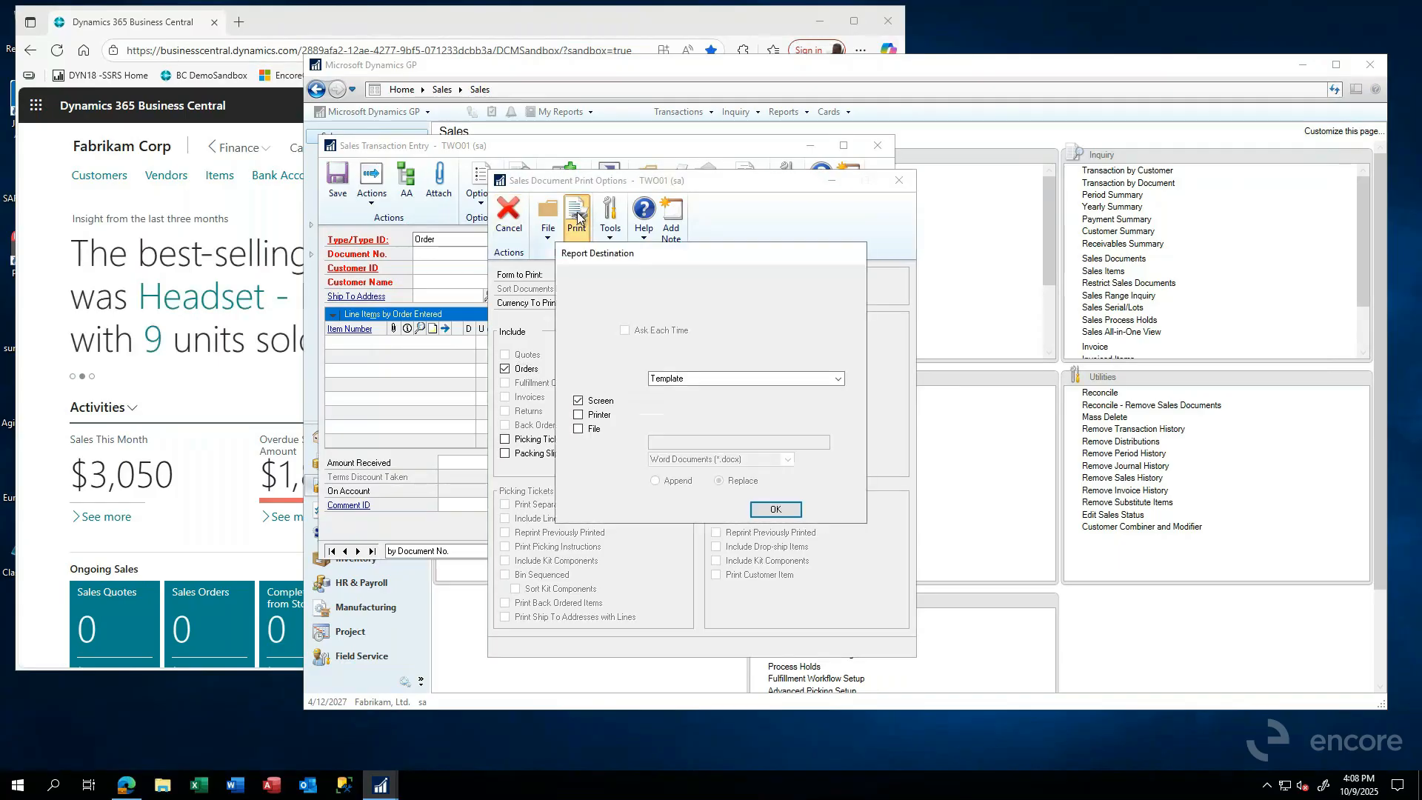
left_click(661, 379)
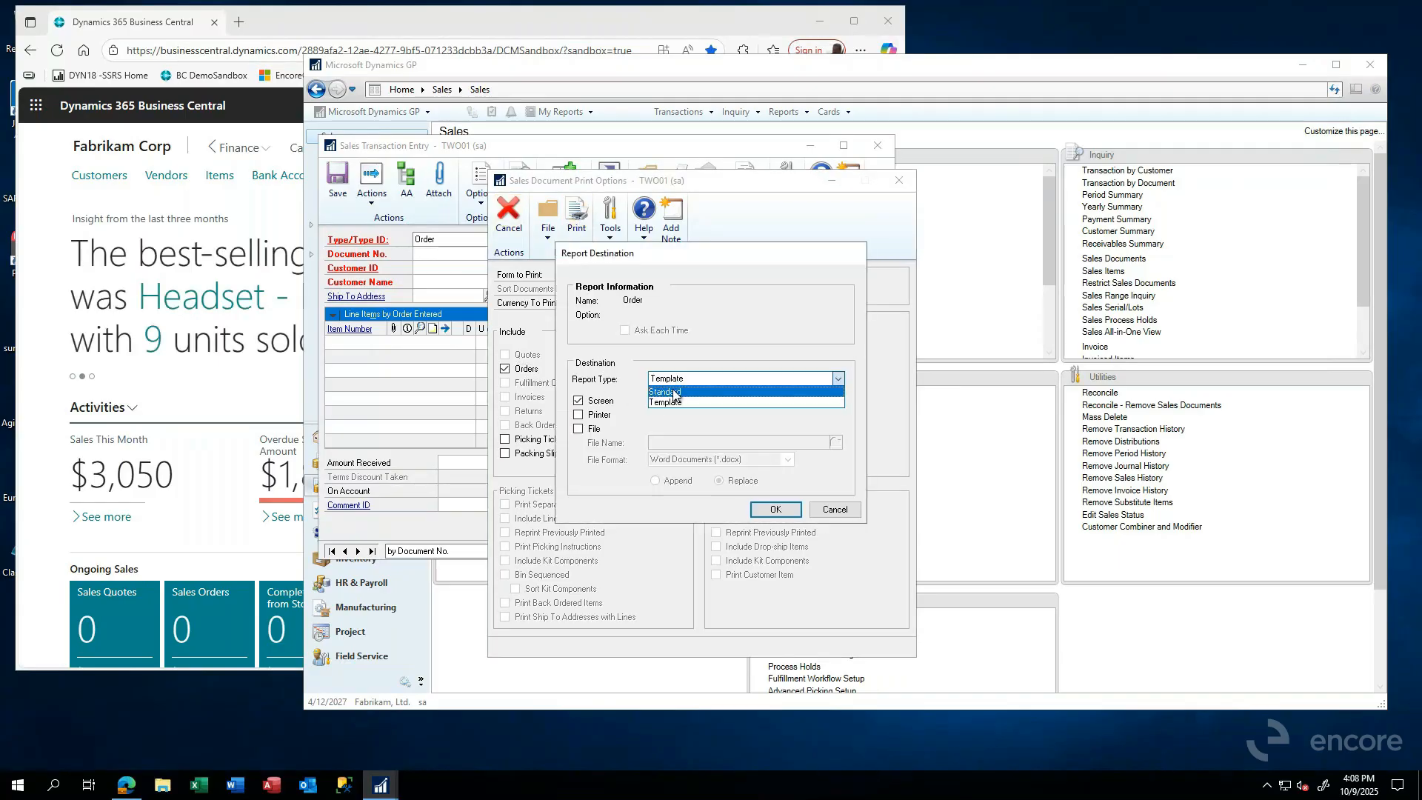
left_click(670, 393)
left_click(771, 509)
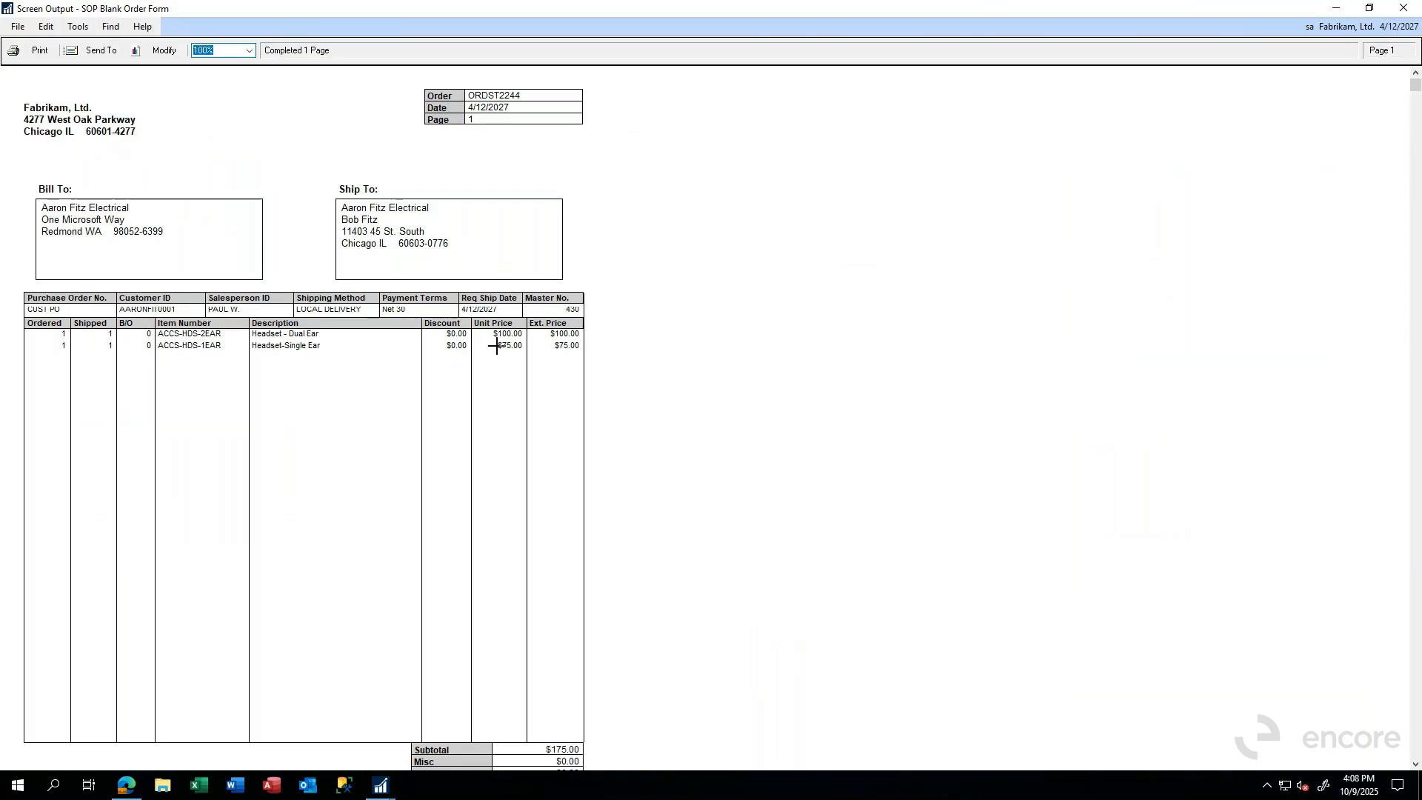
scroll(568, 412, "down", 2)
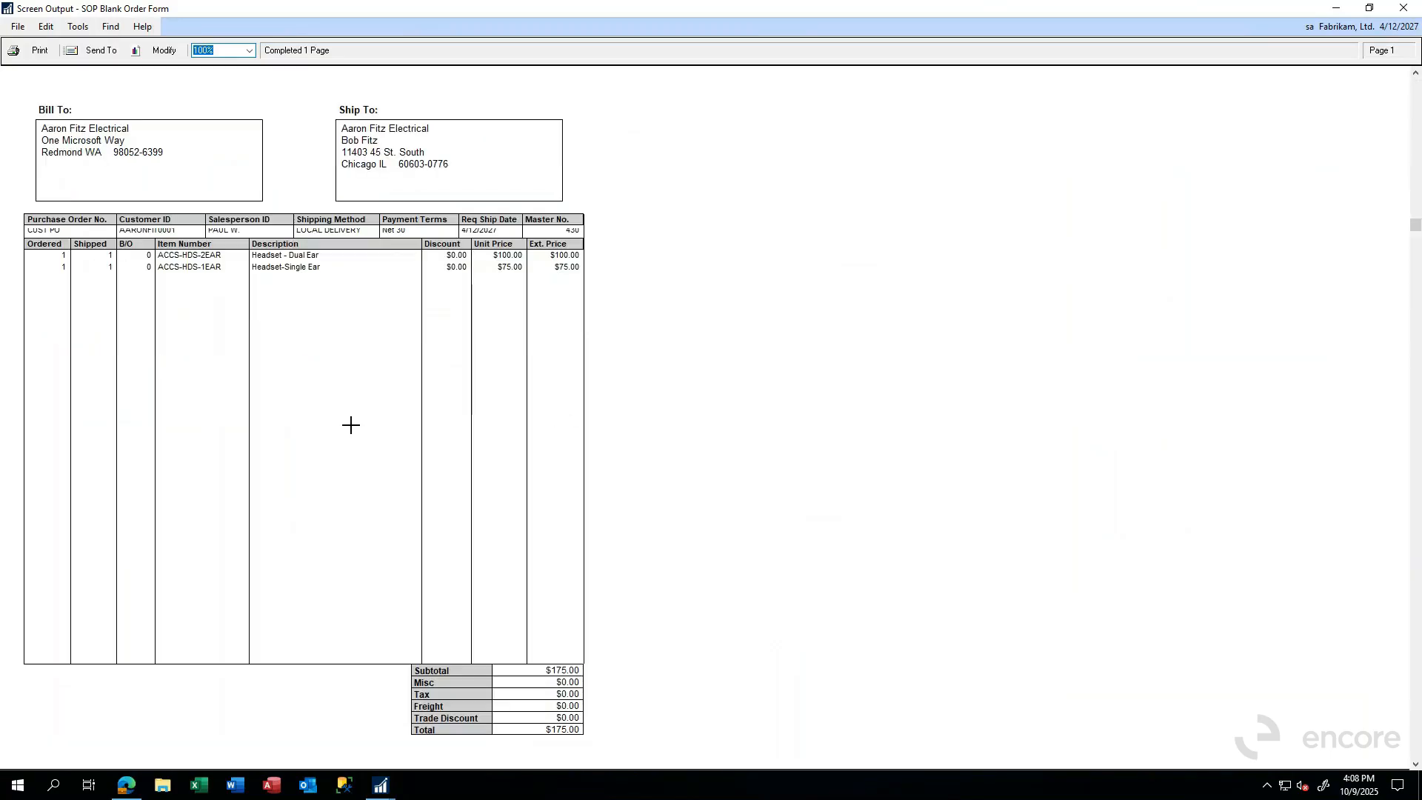
scroll(357, 265, "up", 2)
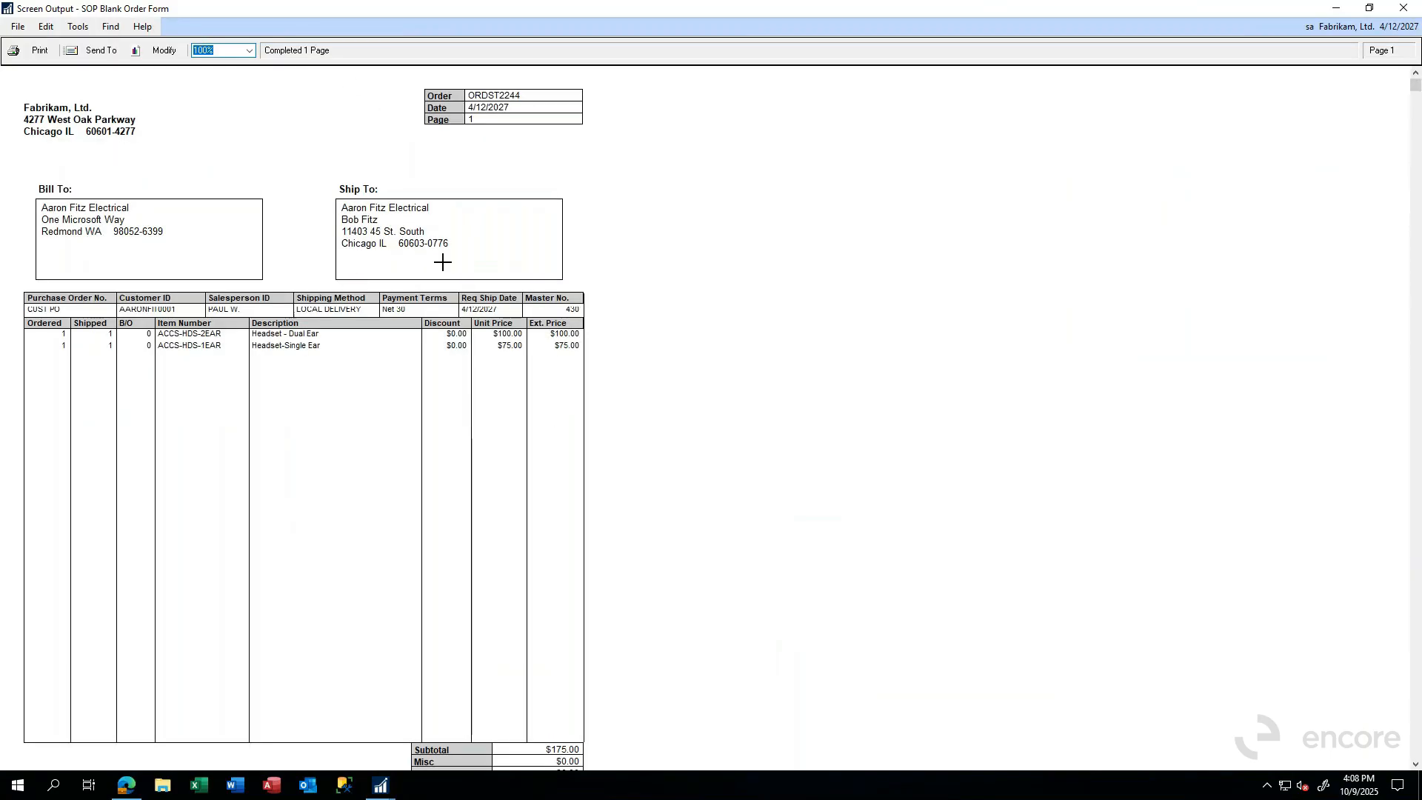
Step: Leave the printed order preview for Business Central and open the Sales Orders list with its details pane hidden
left_click(1403, 14)
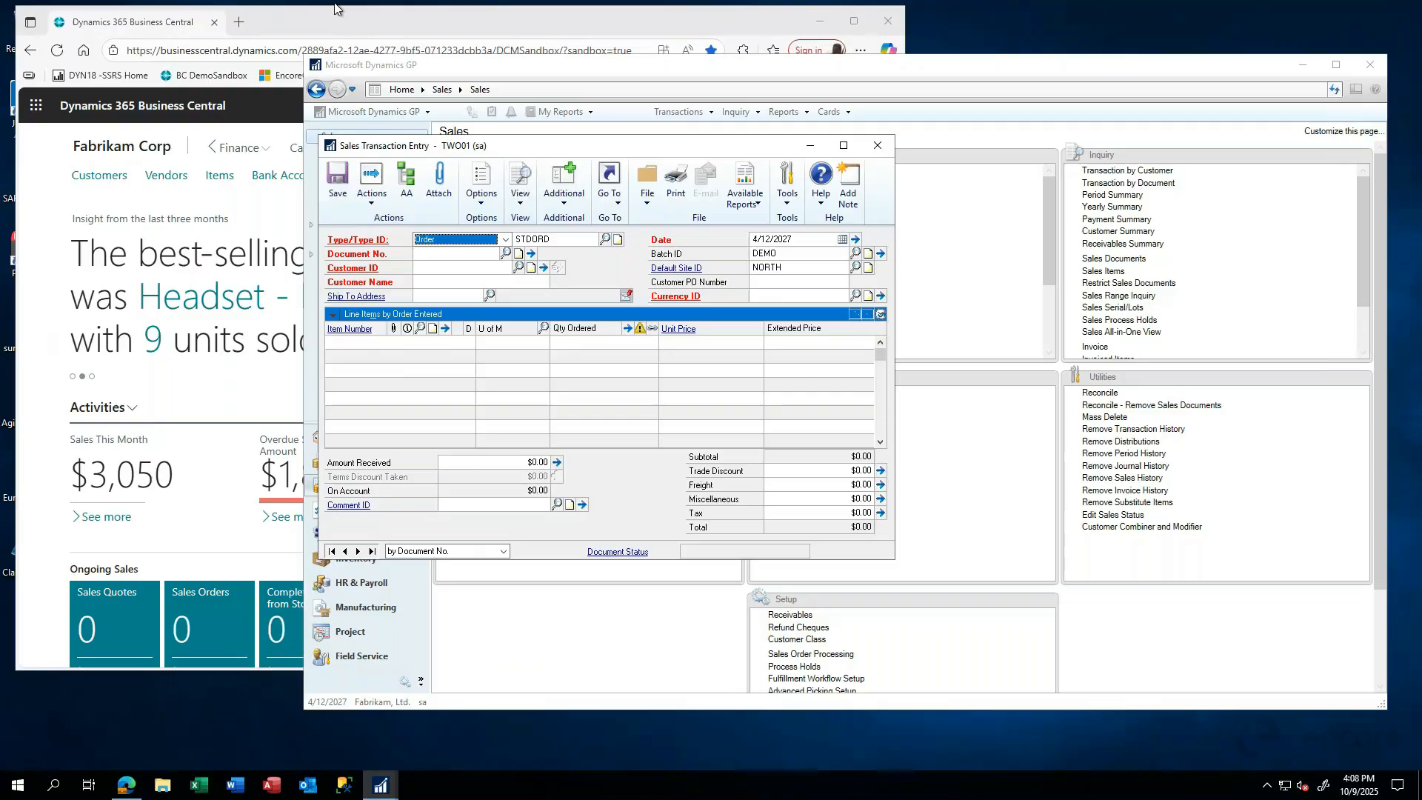
left_click(334, 8)
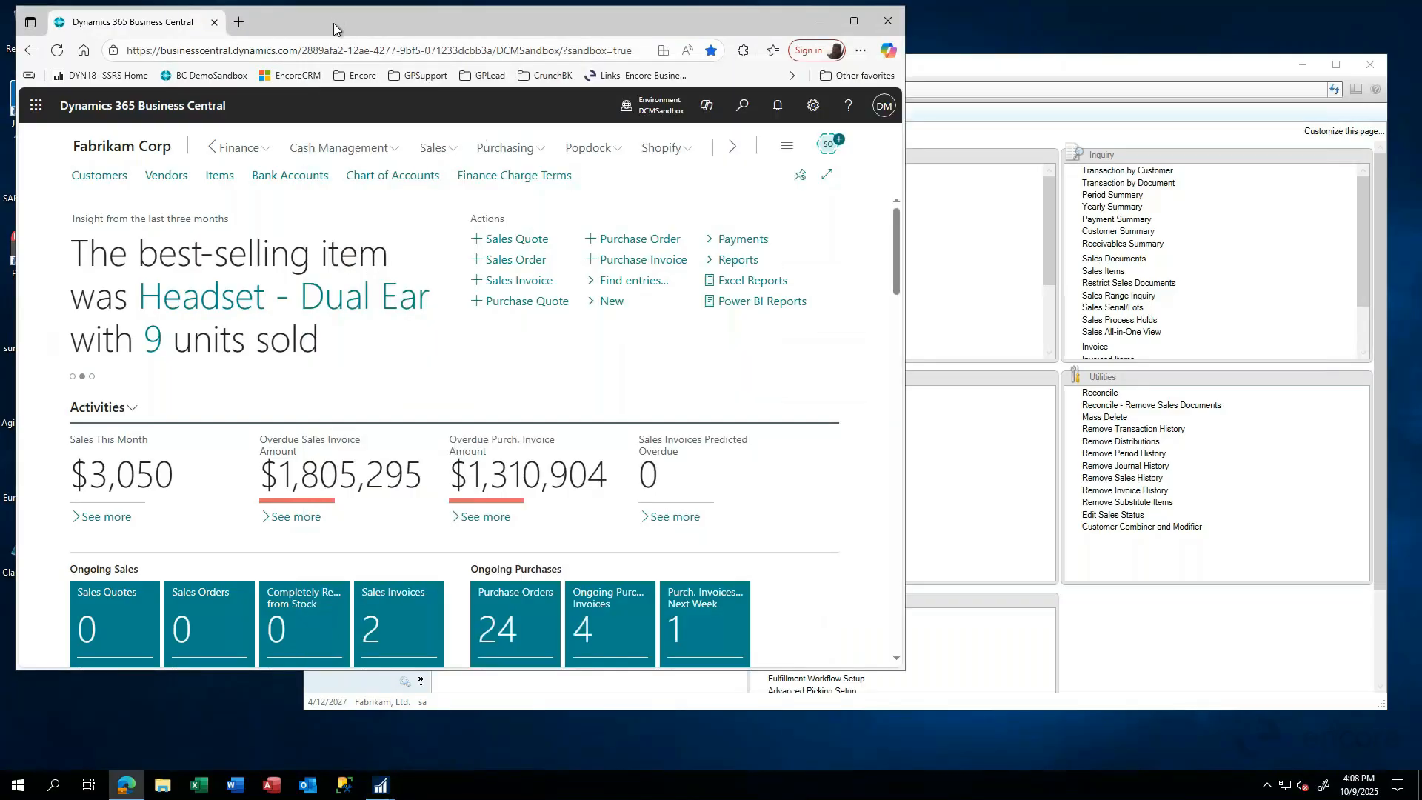
mouse_move(451, 153)
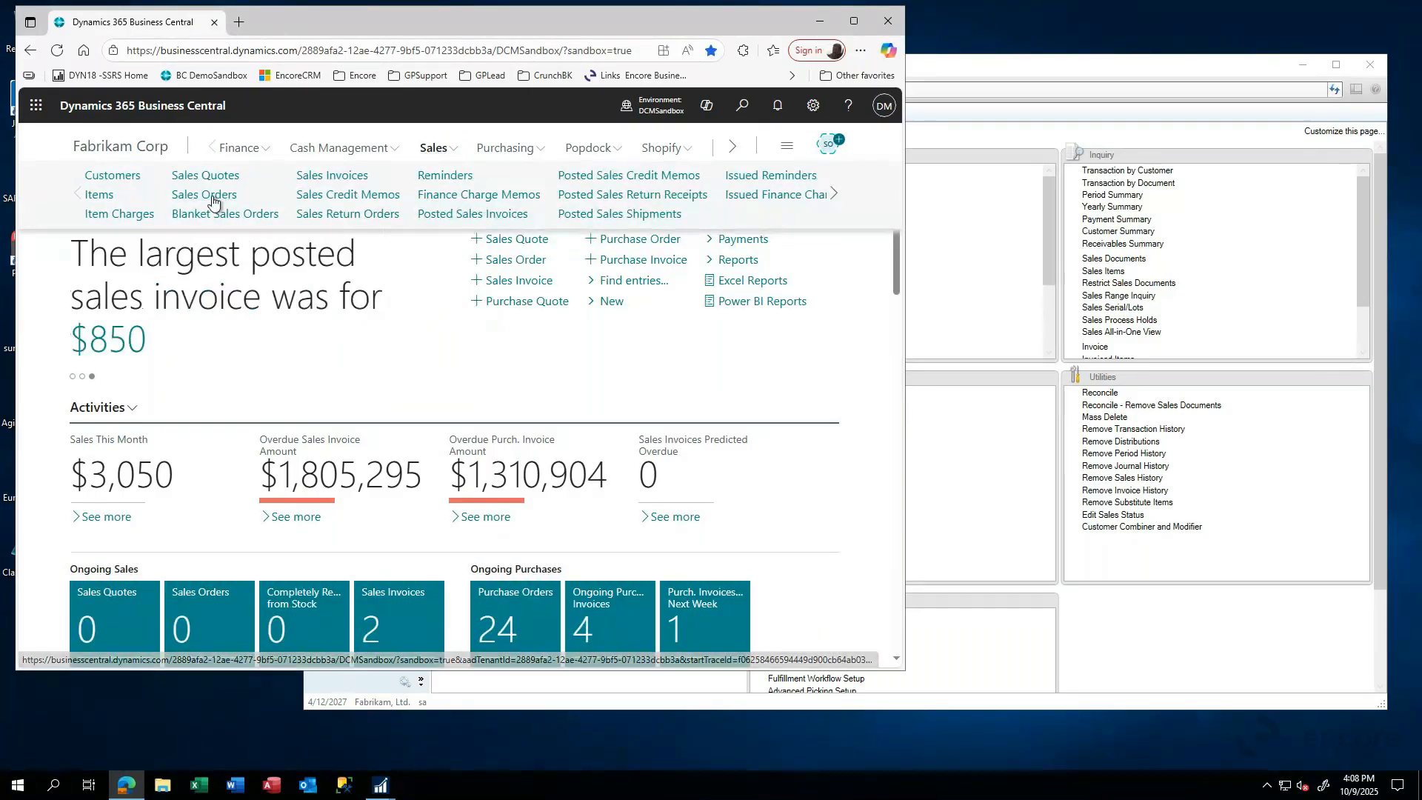
left_click(213, 197)
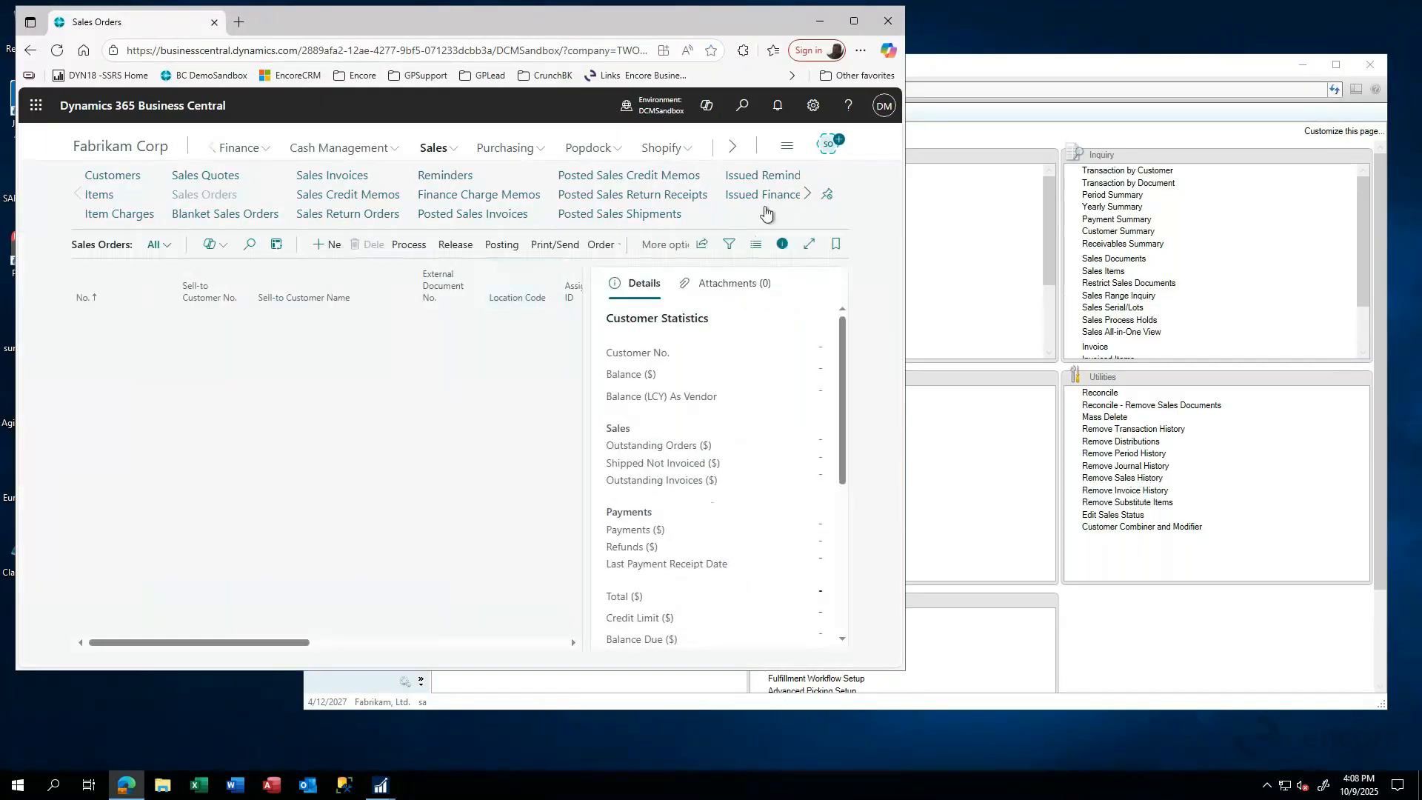
left_click(781, 246)
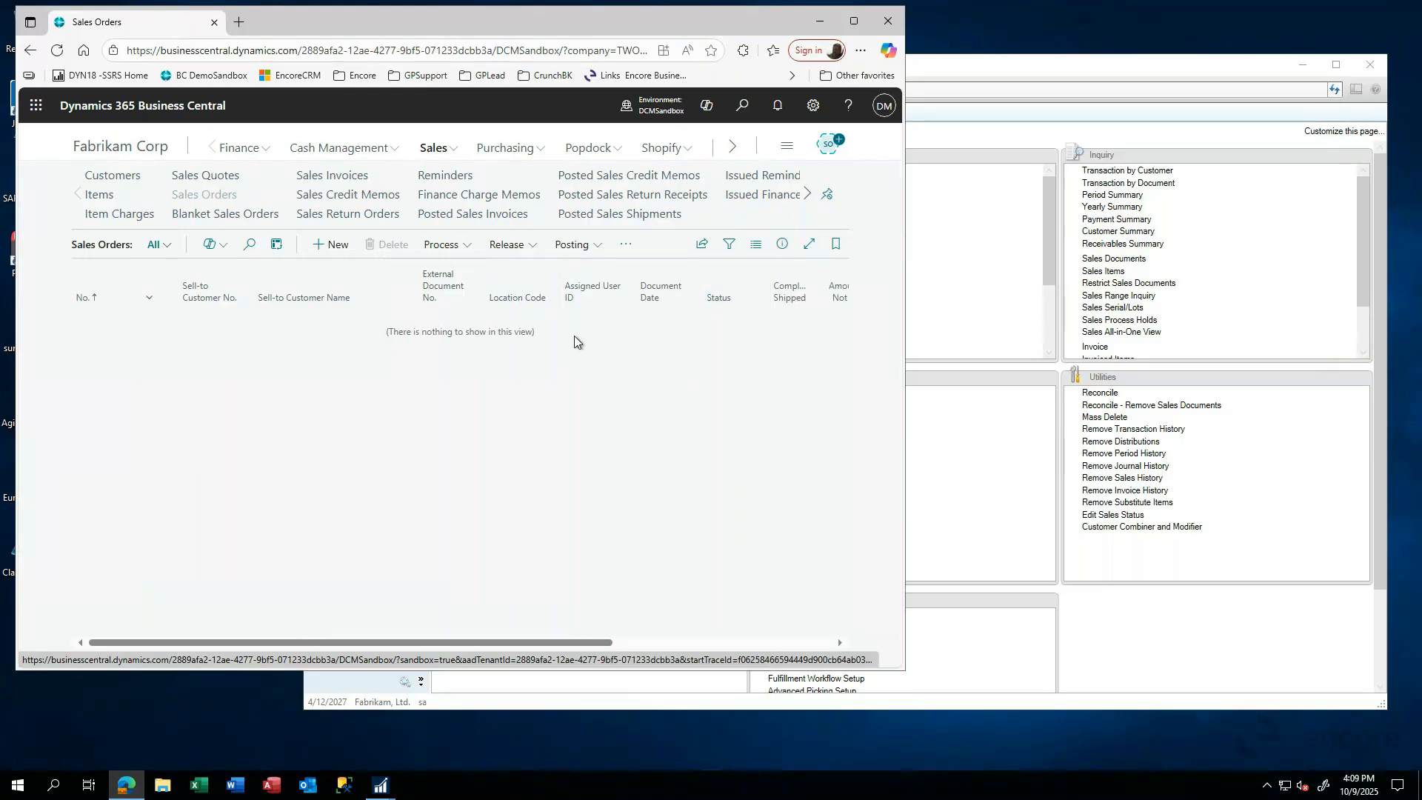
Step: Create a new sales order for the customer Aaron Fitz Electrical, working in a maximized window
left_click(337, 246)
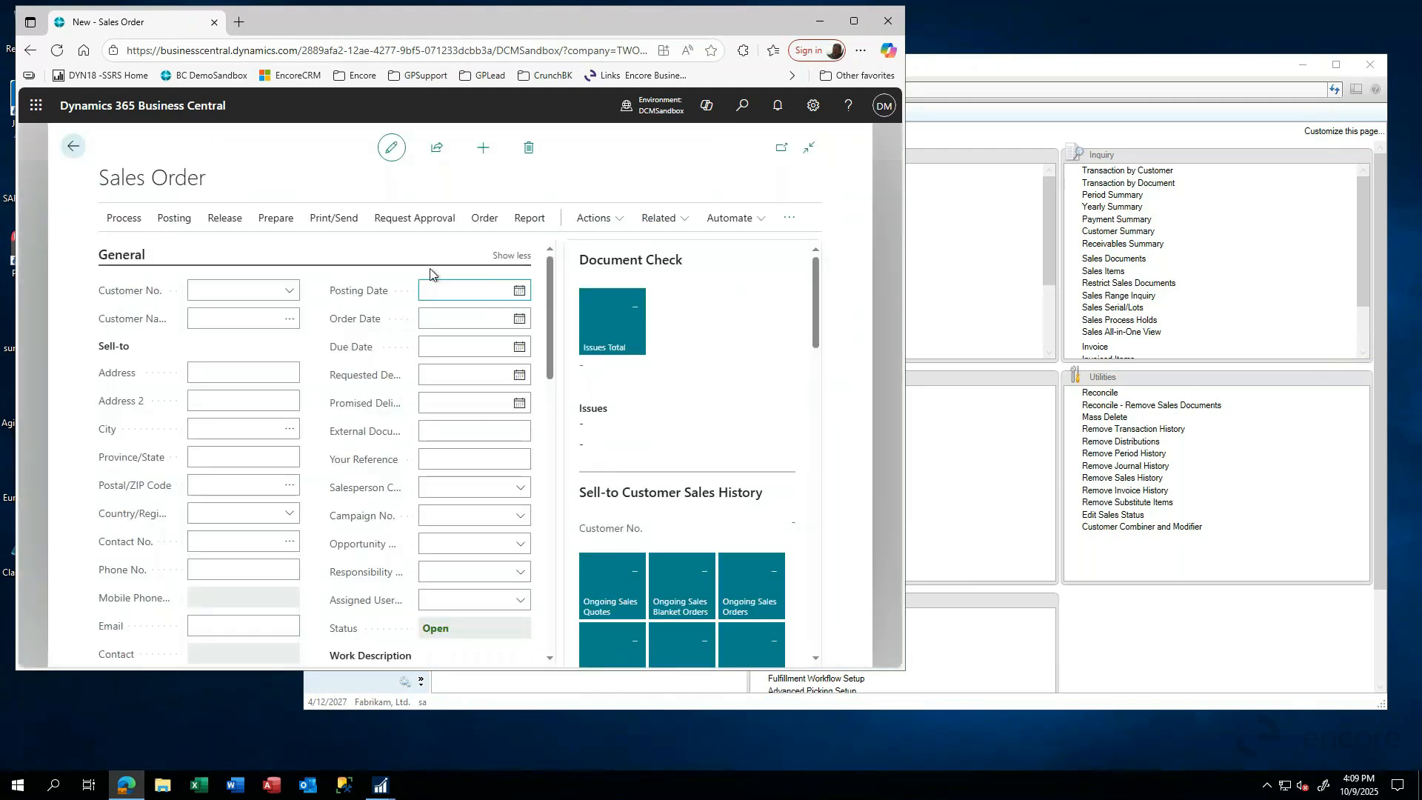
left_click(215, 296)
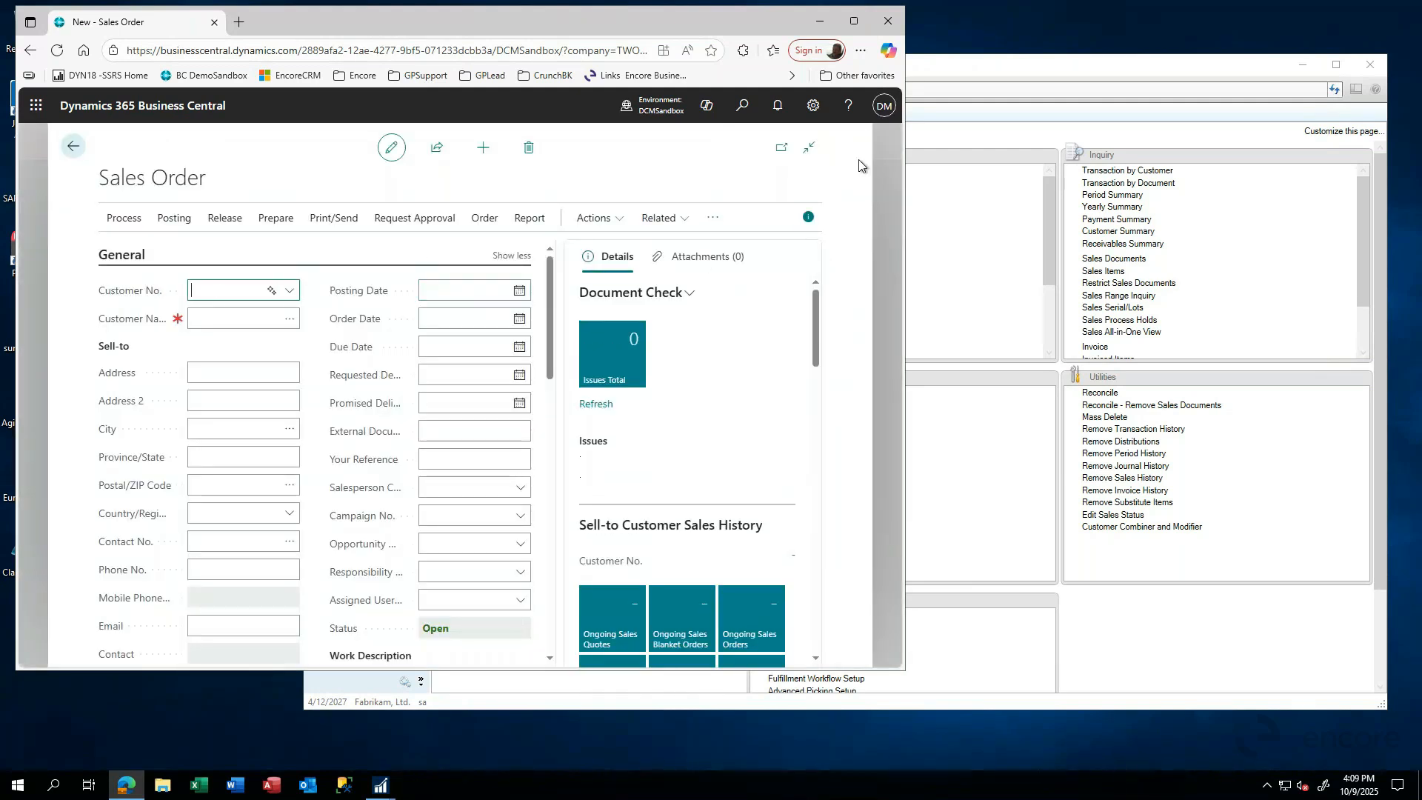
left_click(853, 23)
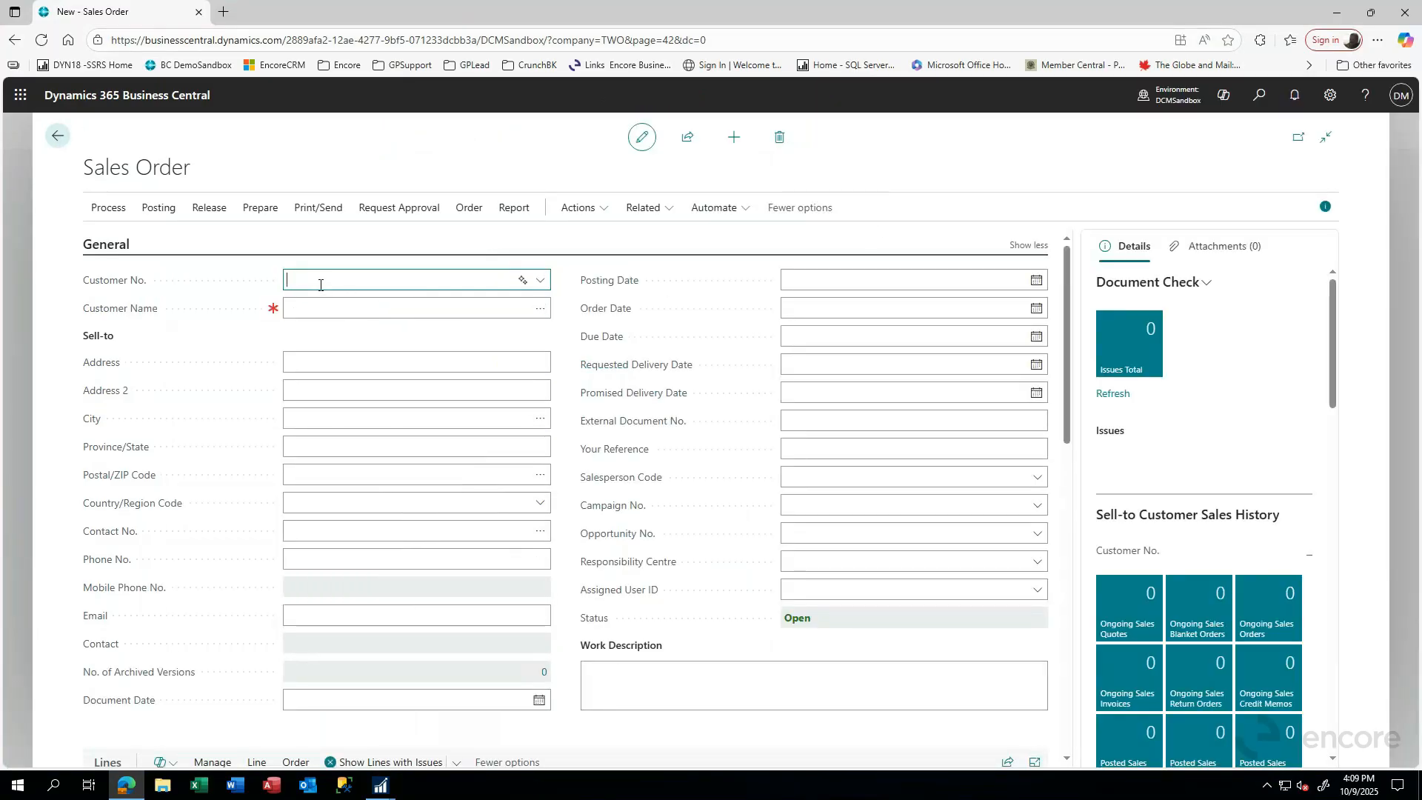
type("aa")
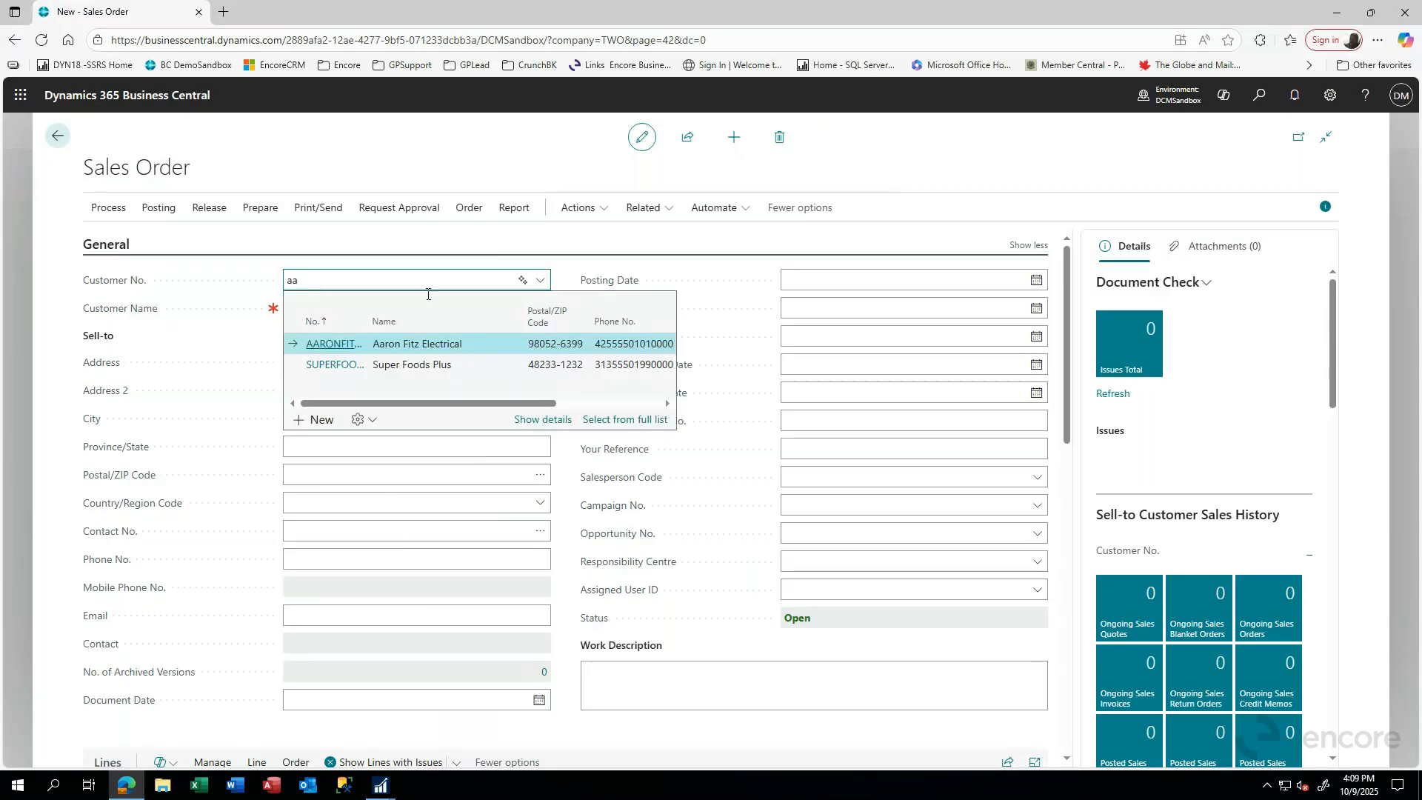
left_click(331, 346)
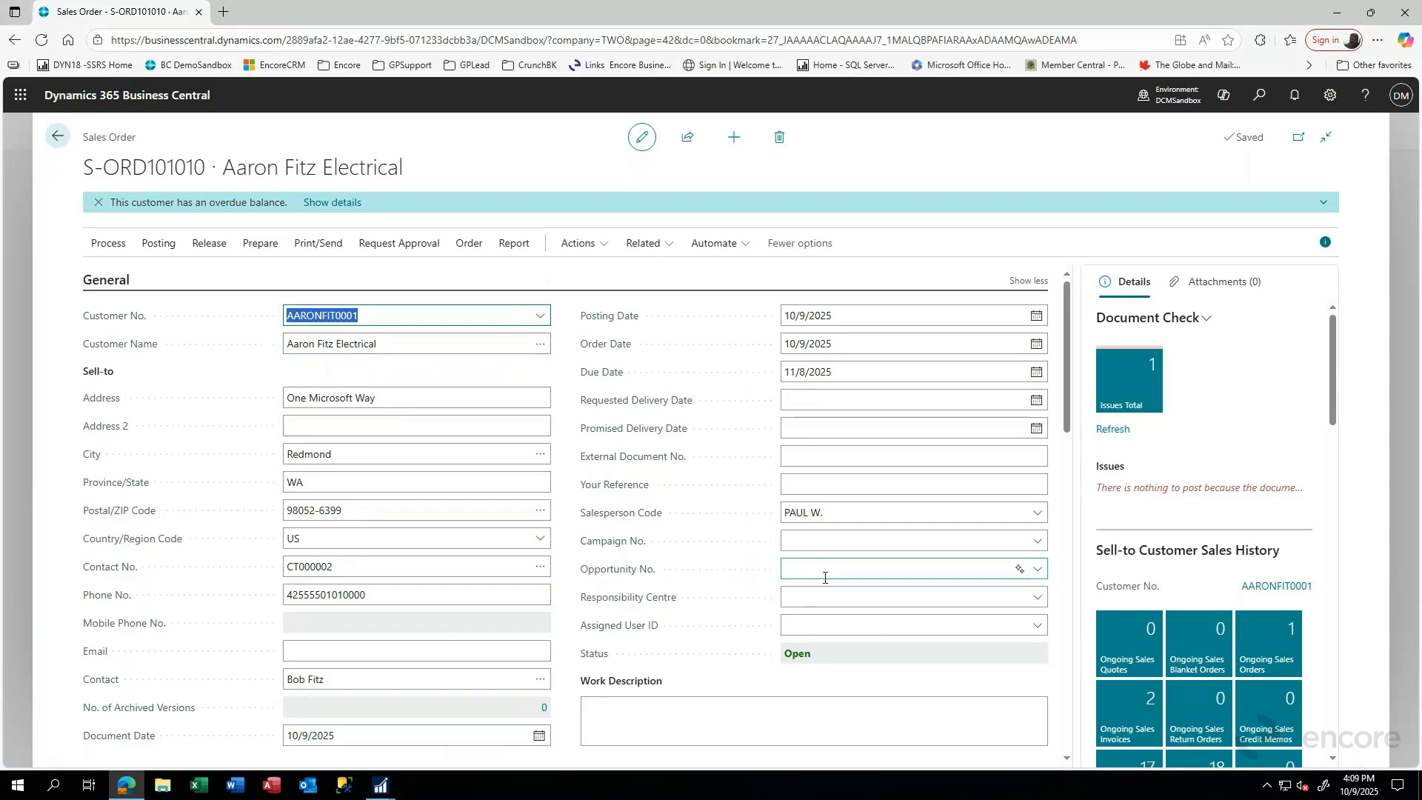
Step: Add item ACCS-HDS-2EAR, Headset - Dual Ear, to the first line of the sales order
scroll(818, 554, "down", 4)
scroll(789, 553, "down", 3)
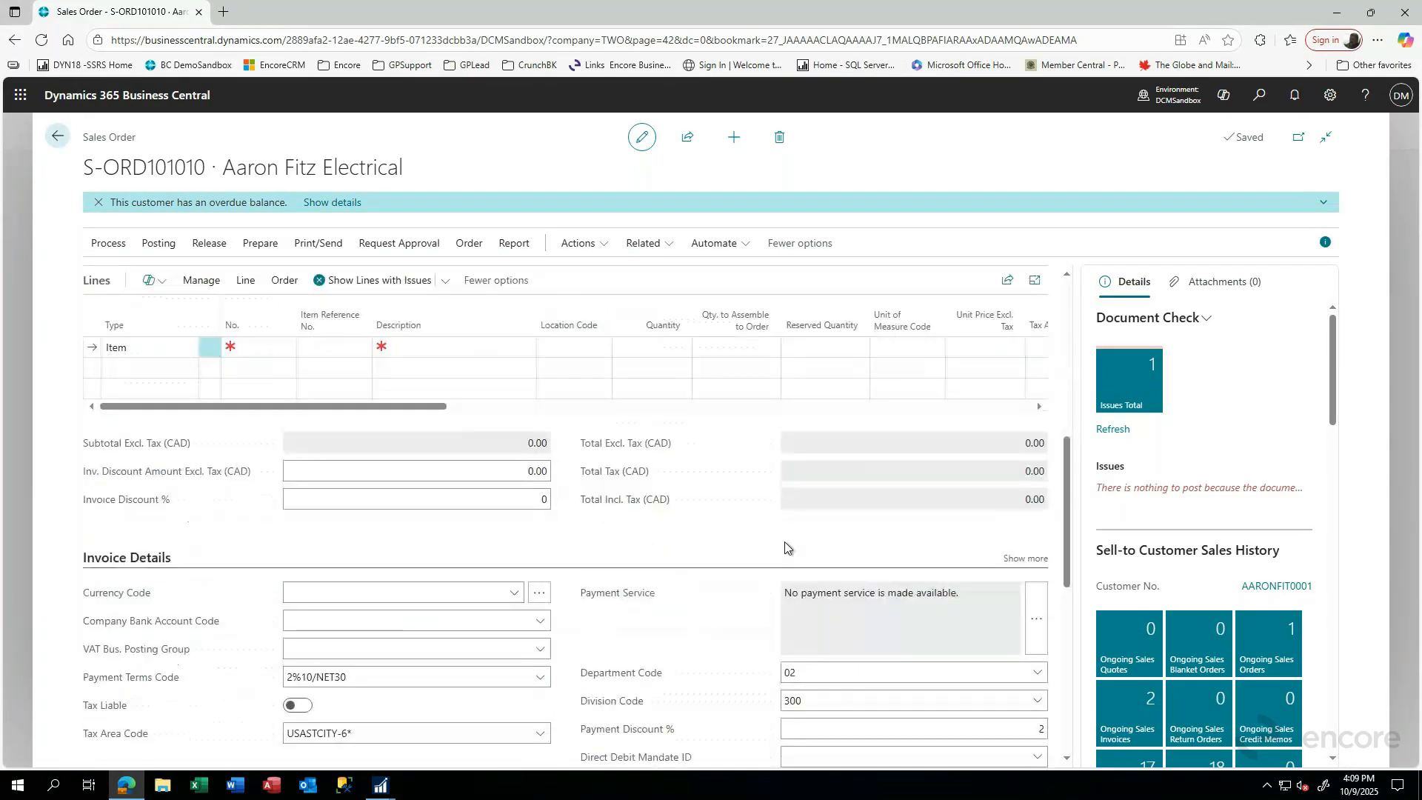
left_click(250, 351)
type("accs")
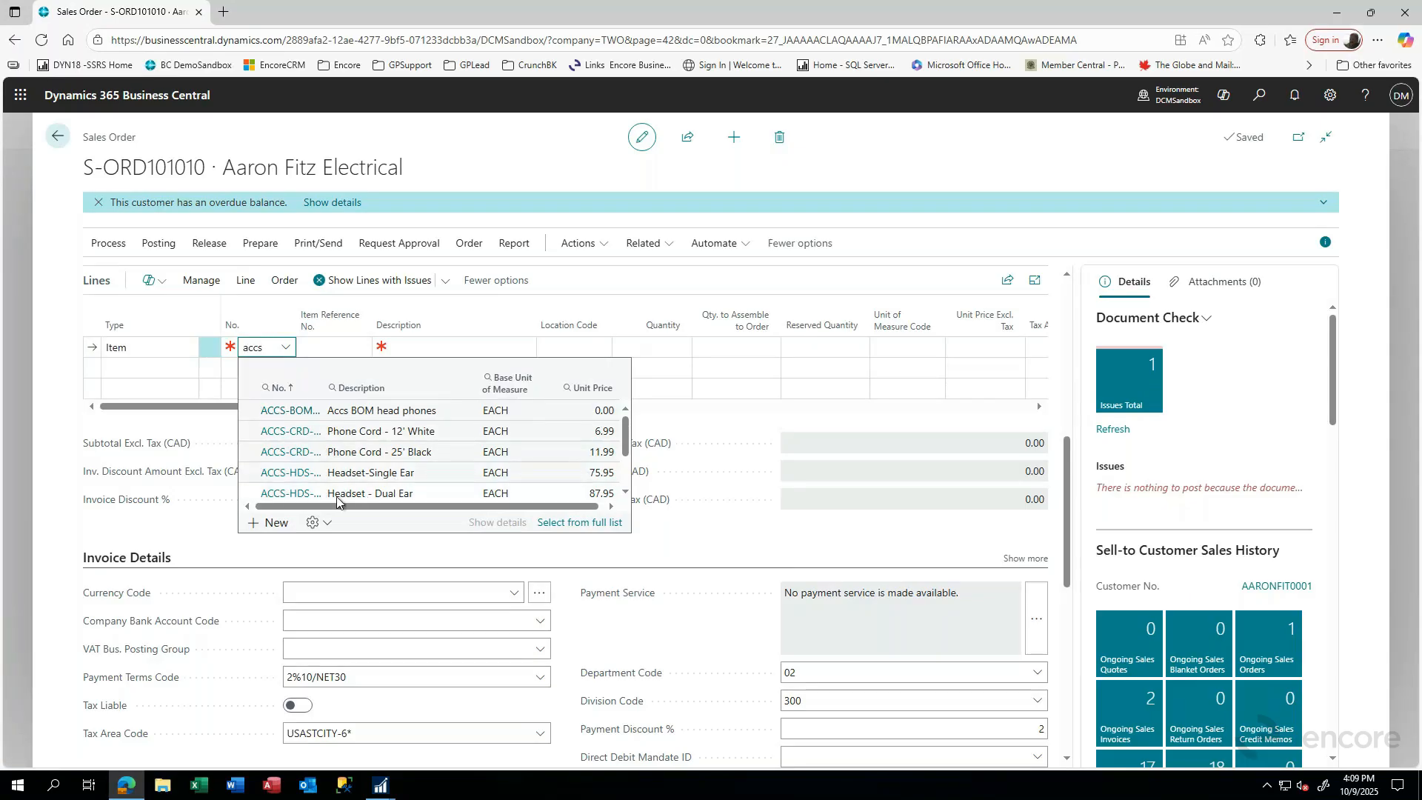
left_click(295, 495)
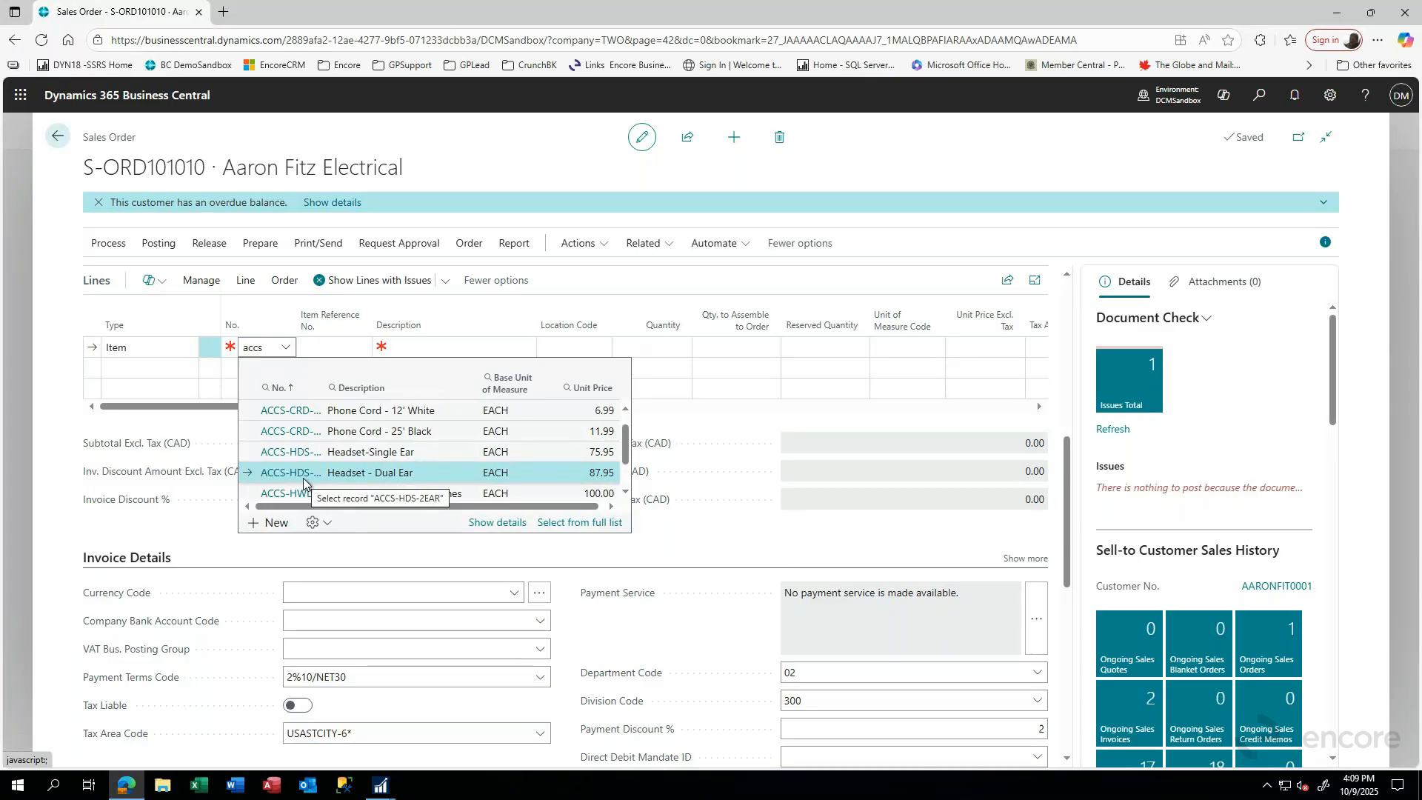
left_click(300, 478)
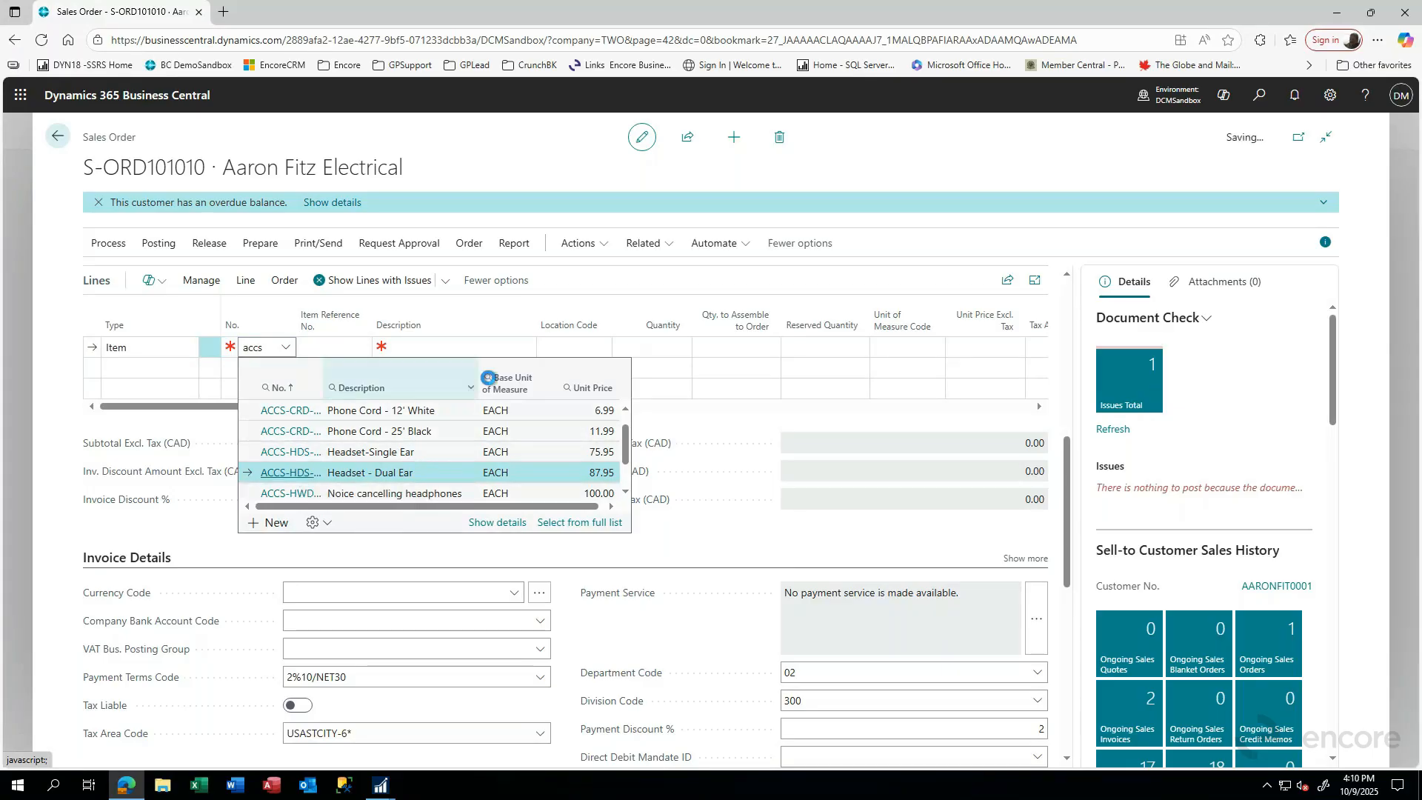
key("Tab")
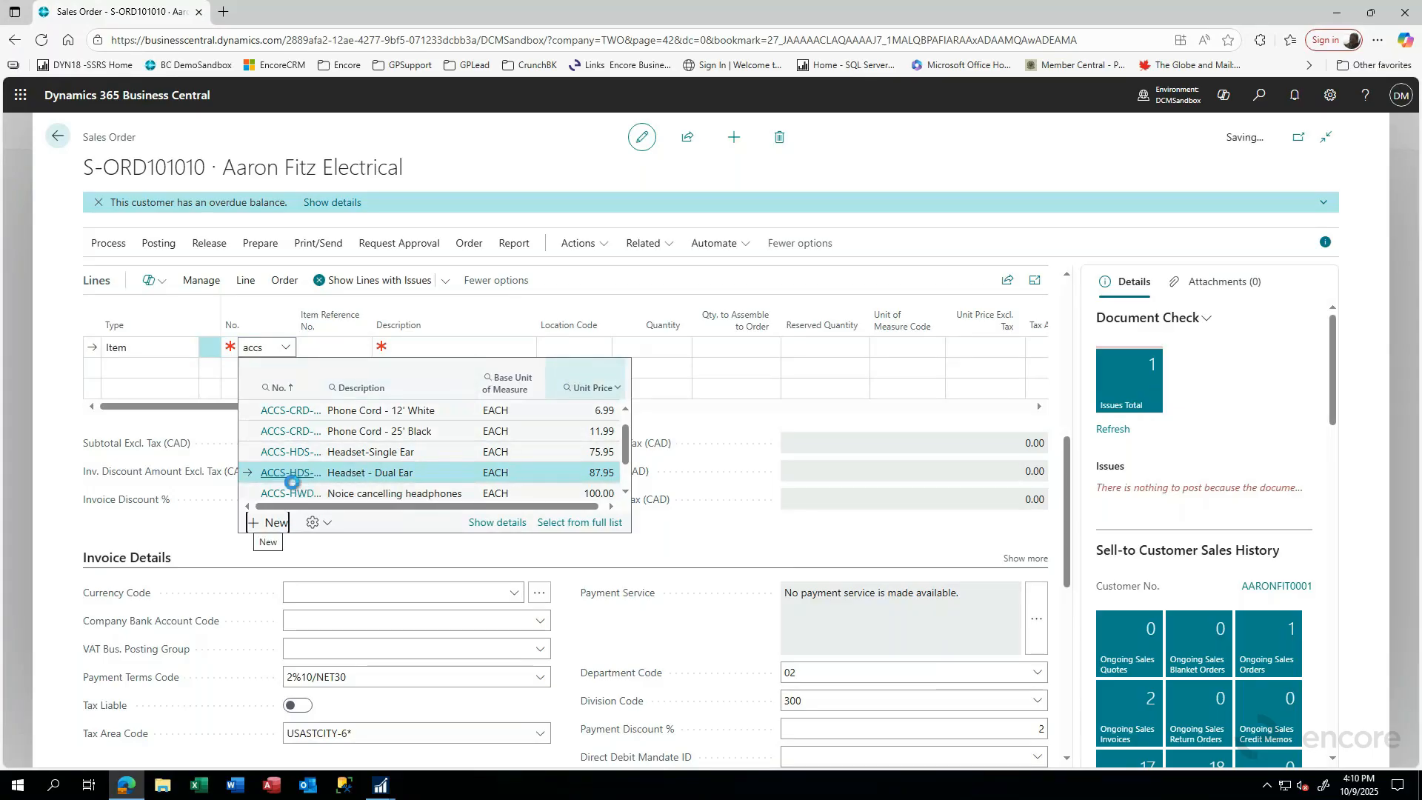
key("Return")
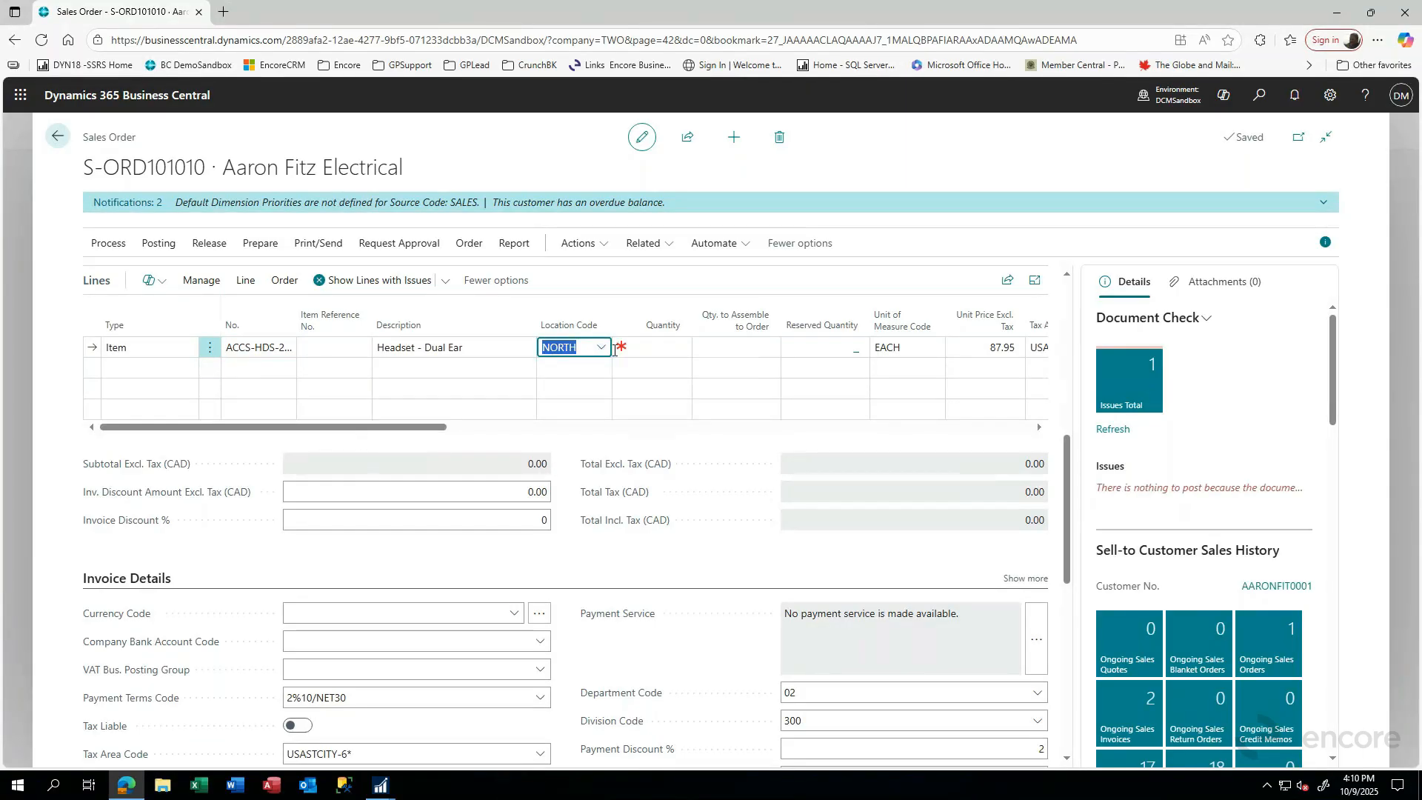
Step: Choose location NORTH for the headset line and set its quantity to 1
scroll(666, 378, "up", 1)
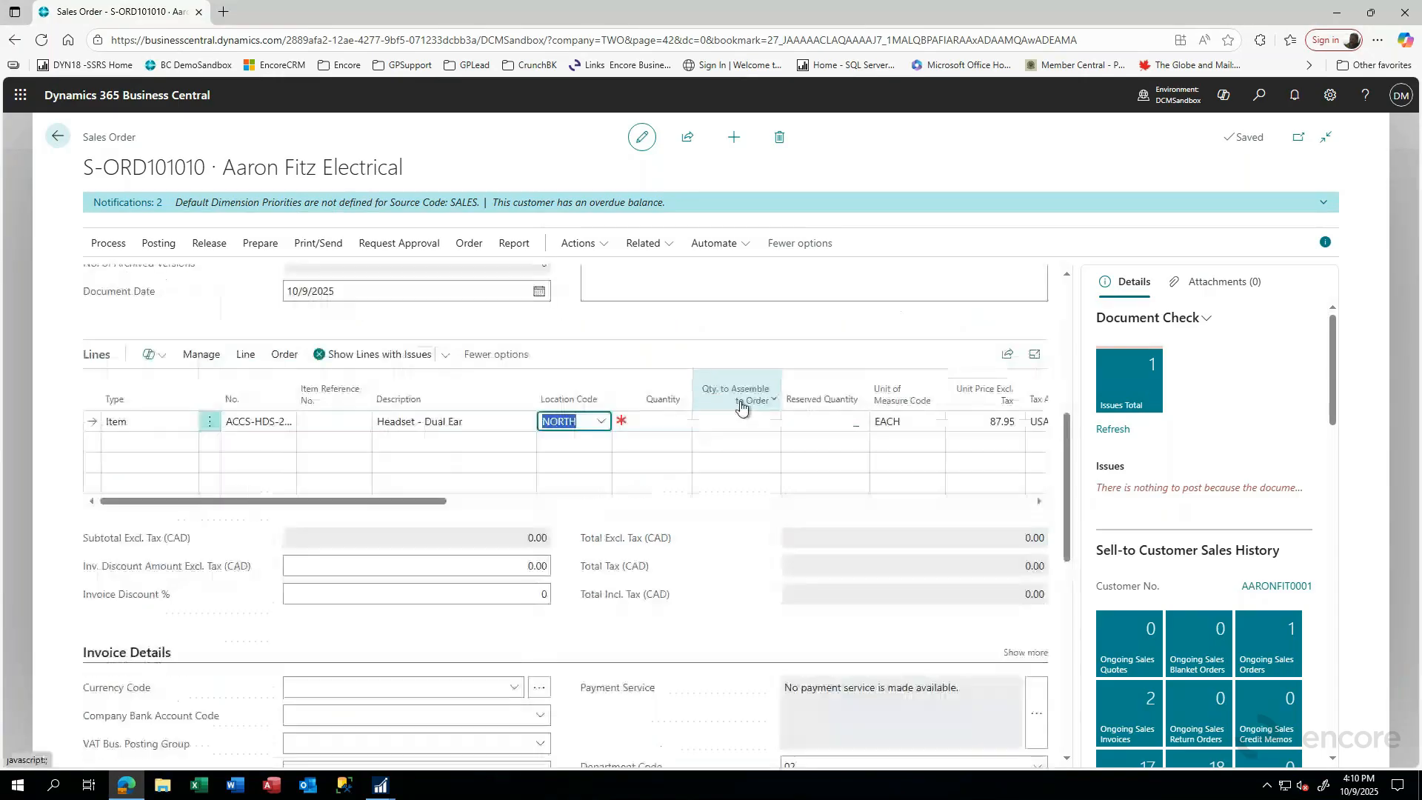
left_click(602, 422)
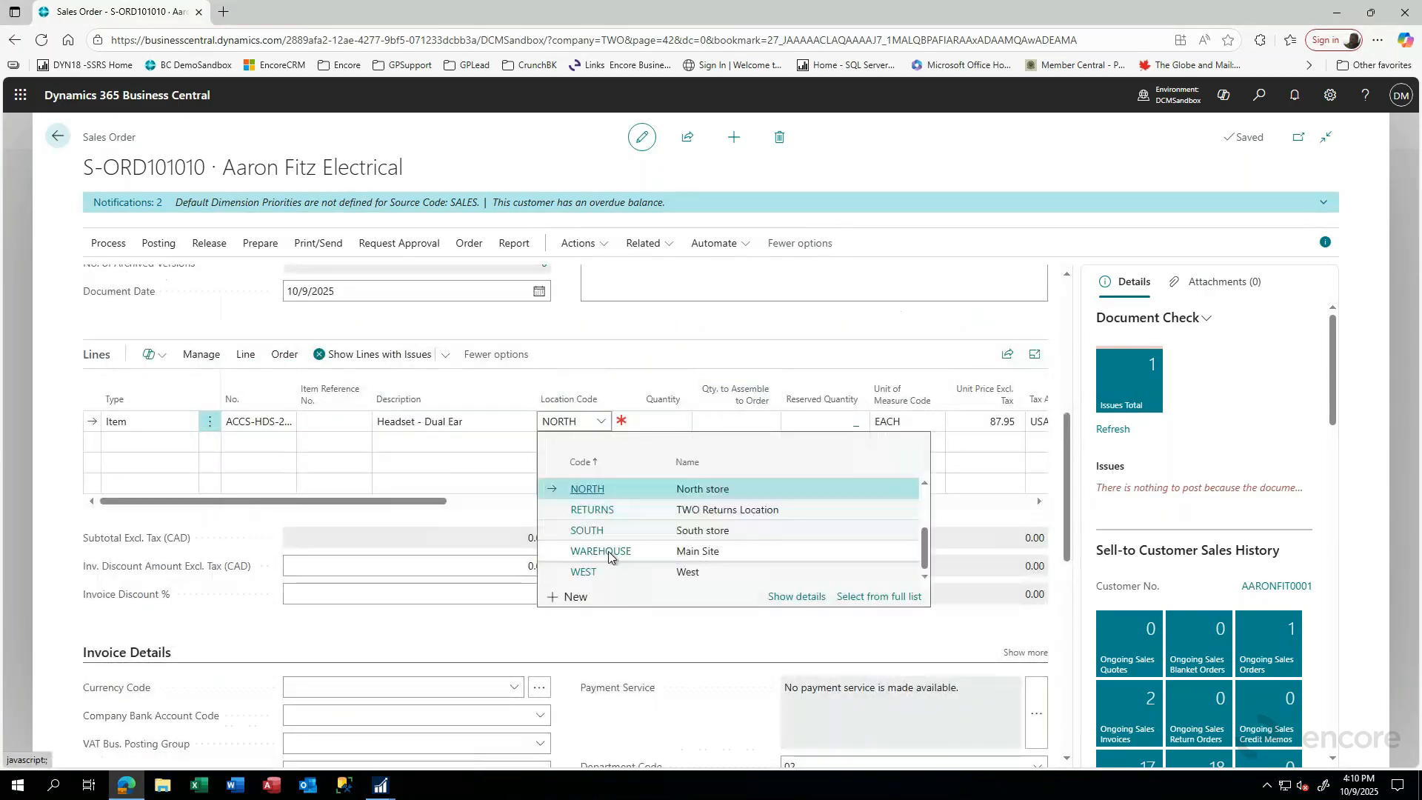
left_click(594, 491)
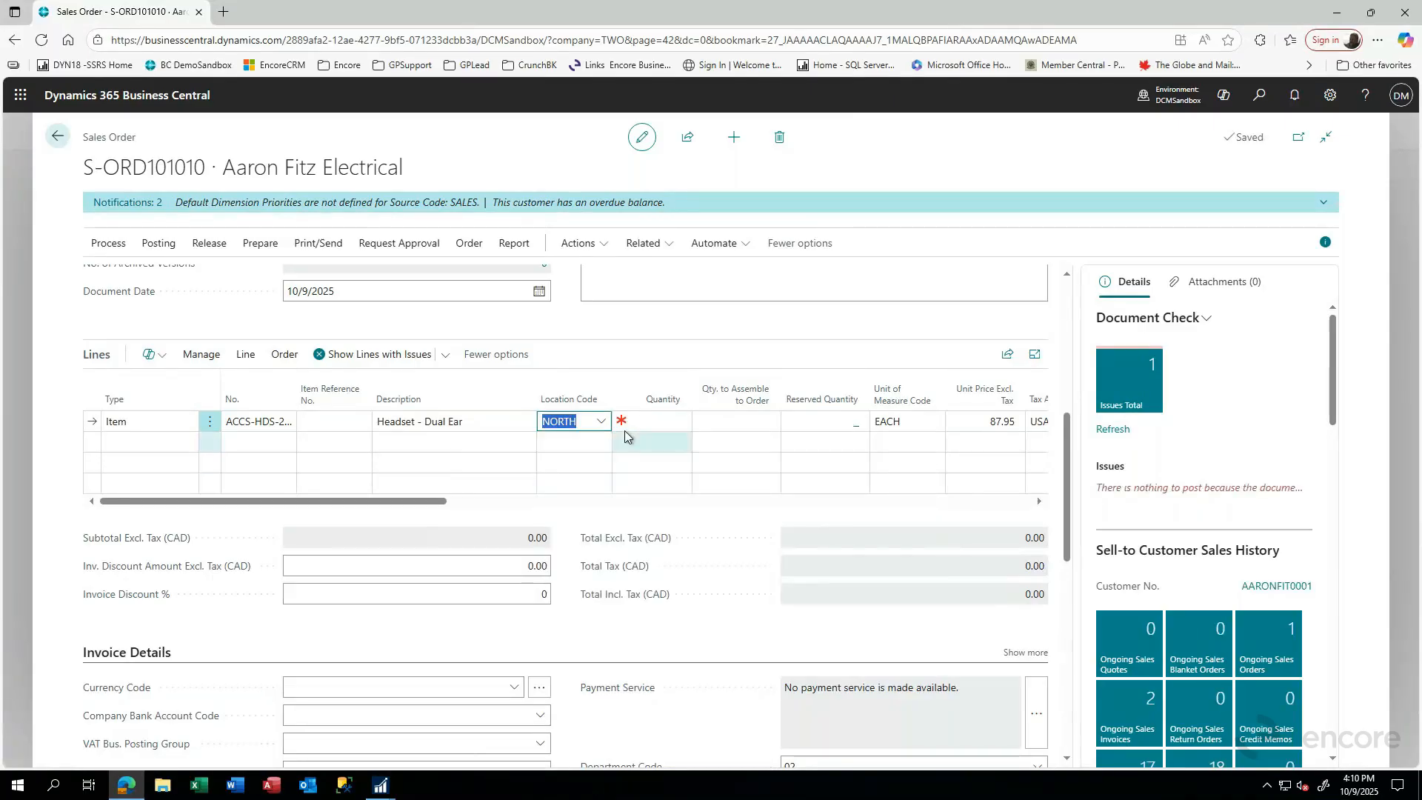
key("Tab")
type("1")
key("Tab")
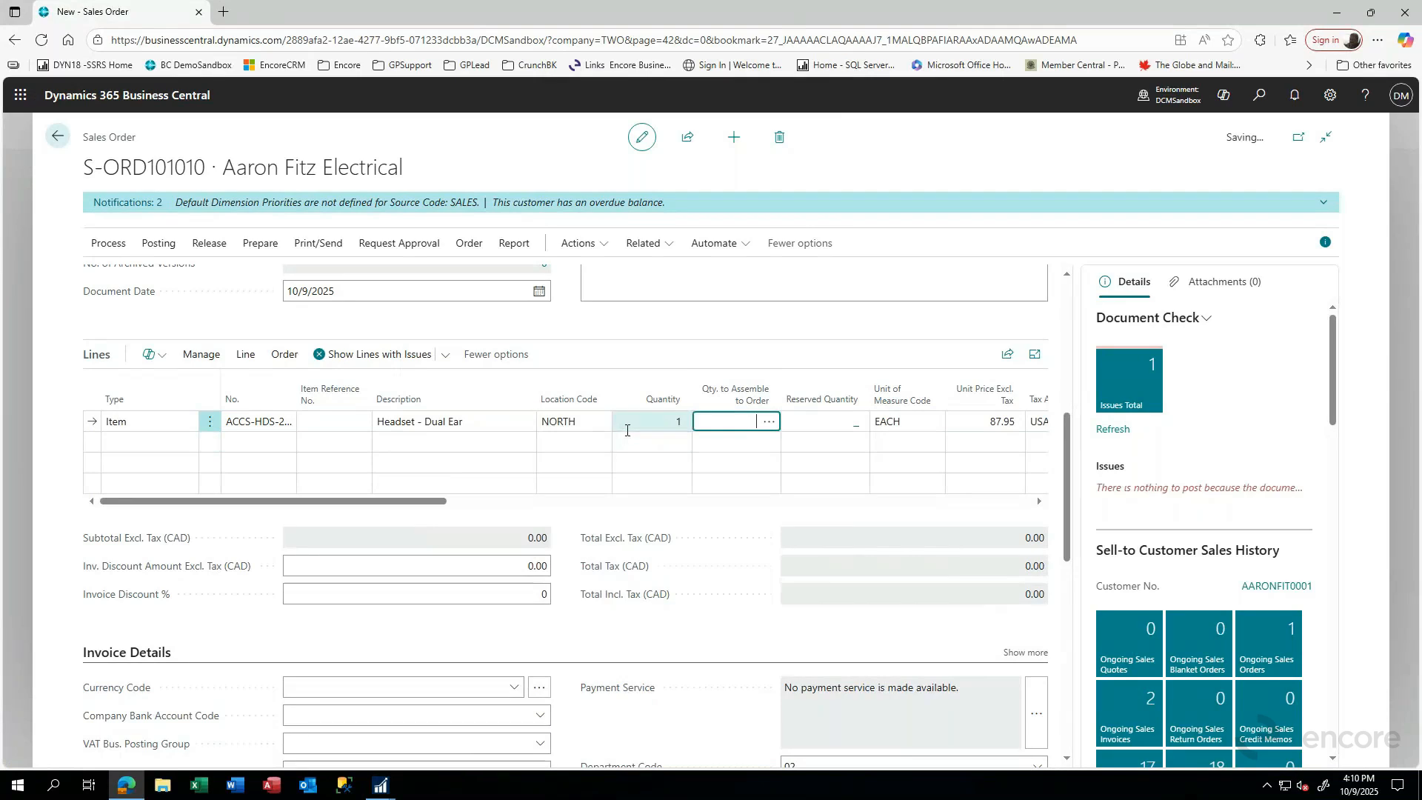
Step: Set the headset line's unit price excluding tax to 100
key("Tab")
key("Tab")
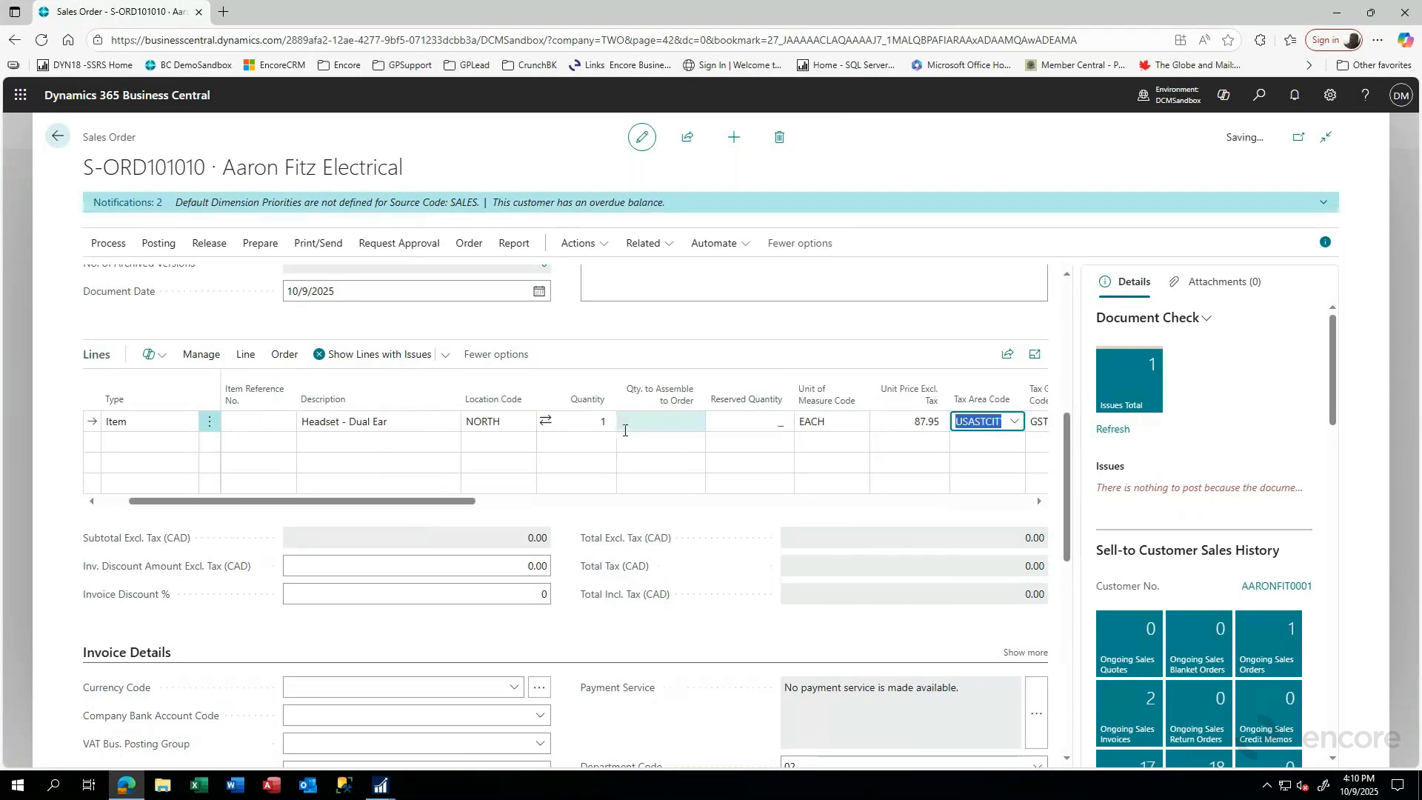
key("shift+Tab")
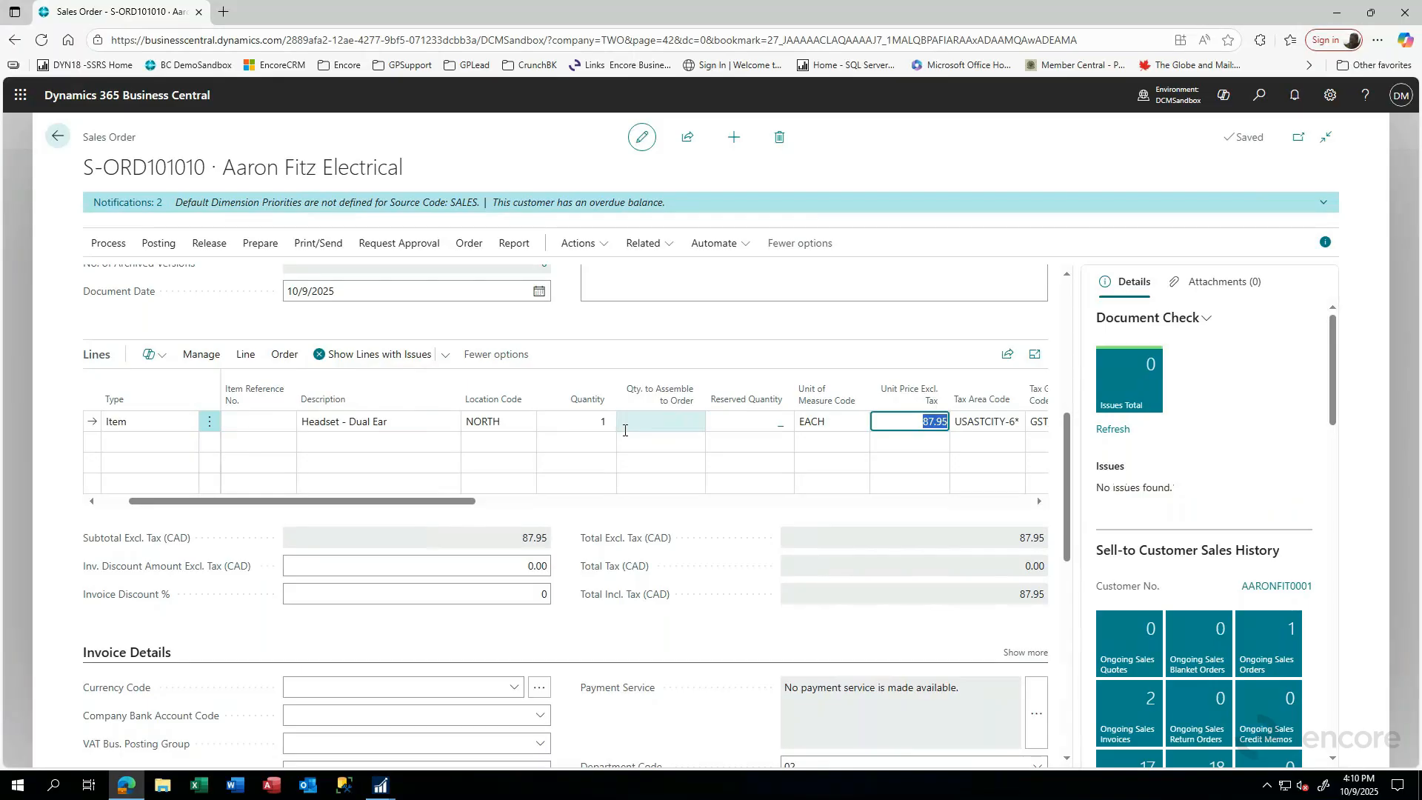
type("100")
key("Tab")
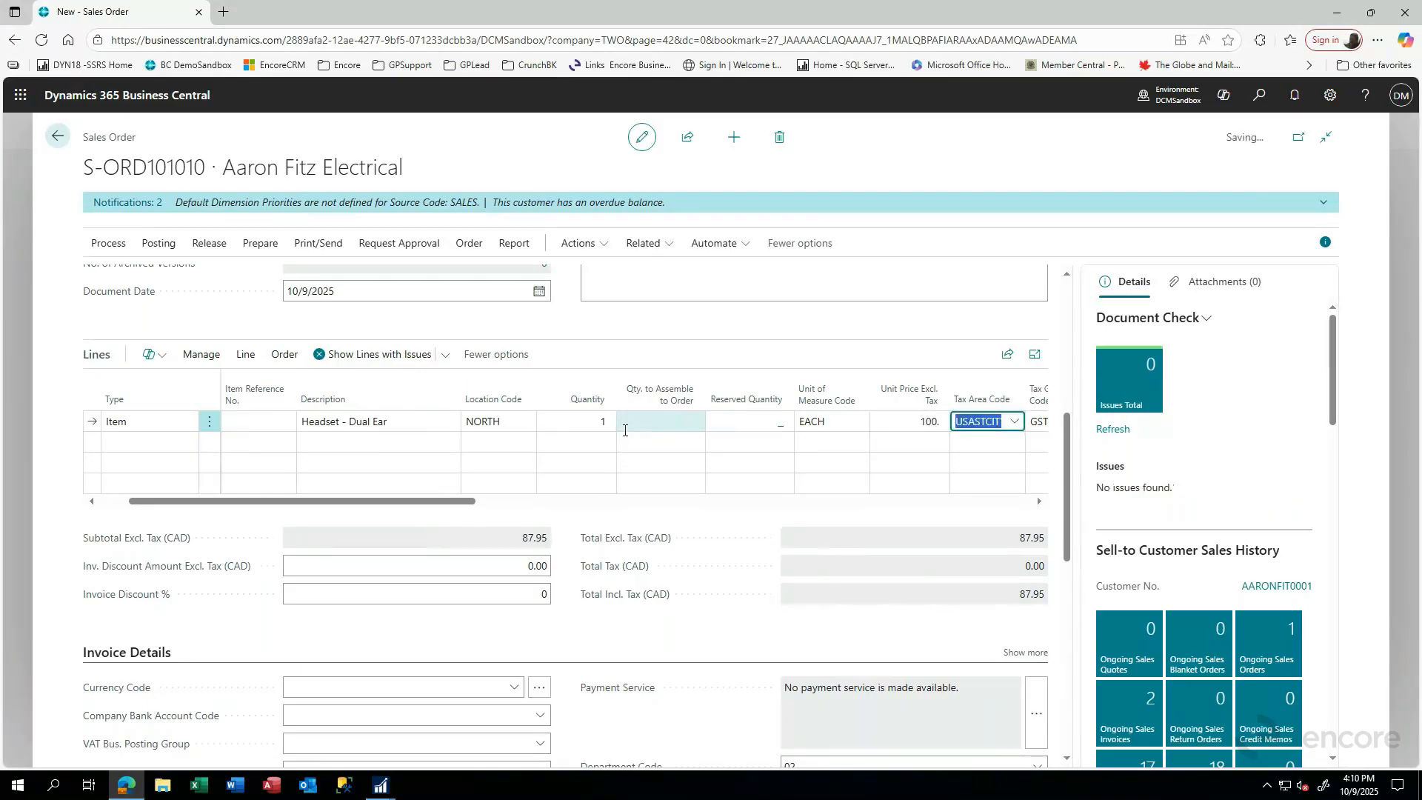
Step: Clear the headset line's tax area code and set its tax group code to NONTAXABLE
key("Tab")
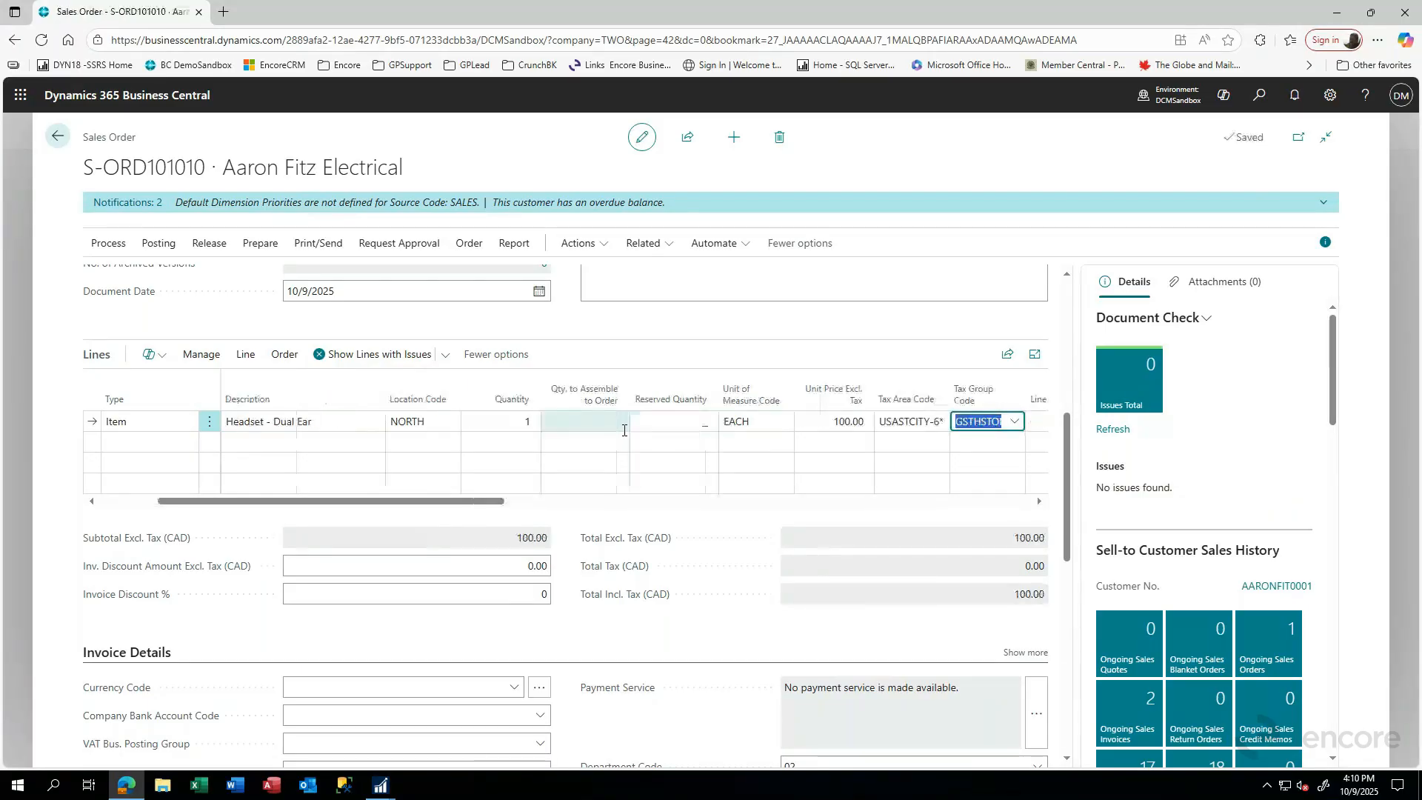
key("BackSpace")
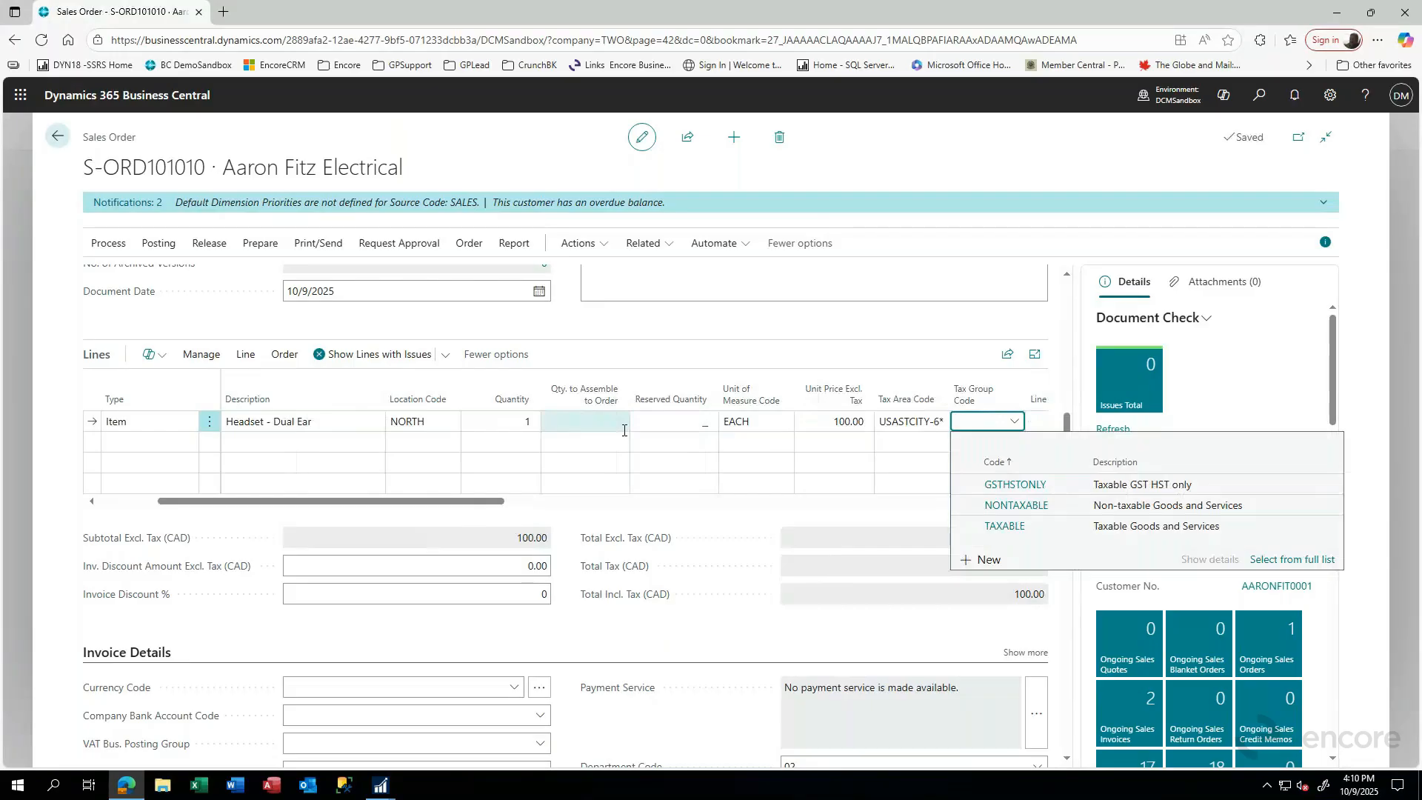
left_click(895, 423)
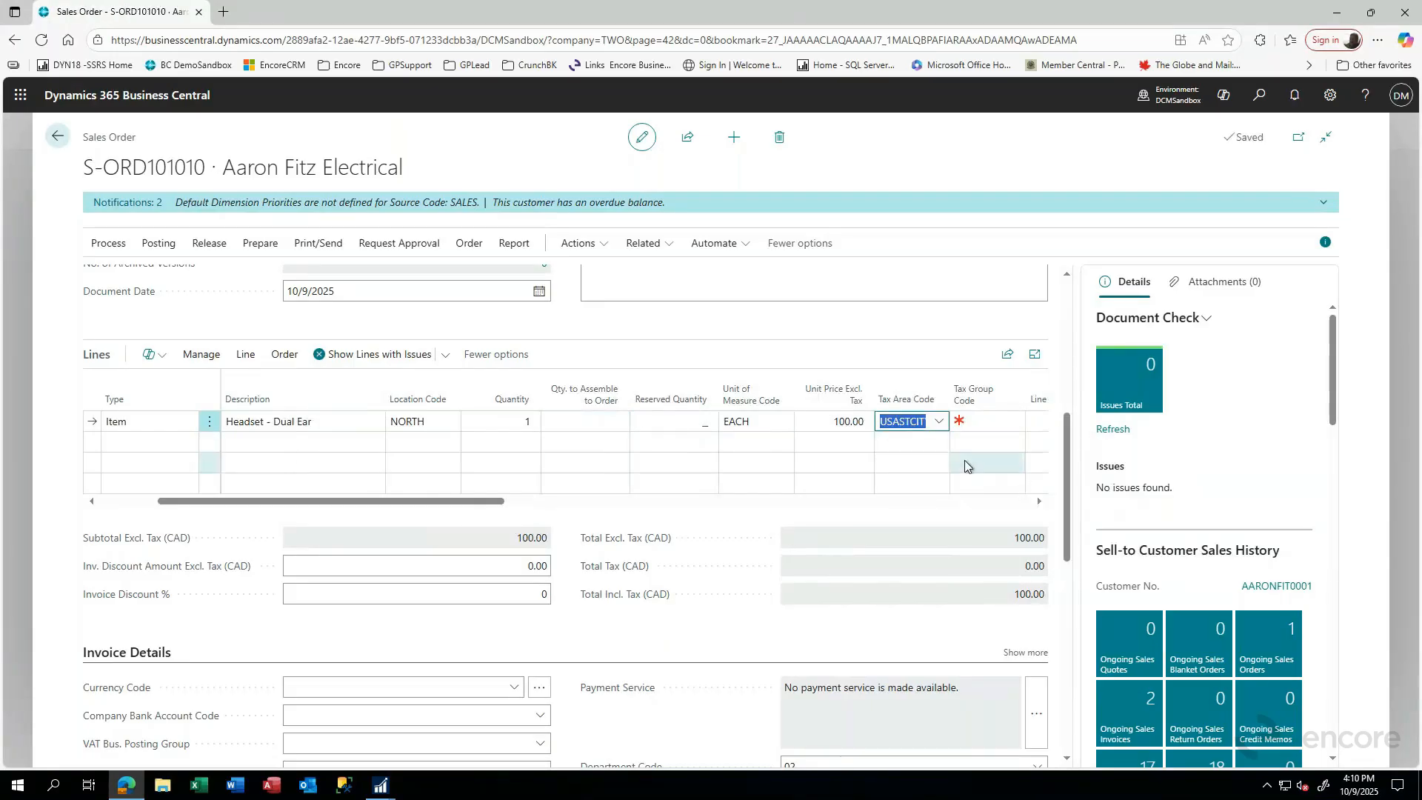
key("BackSpace")
left_click(994, 423)
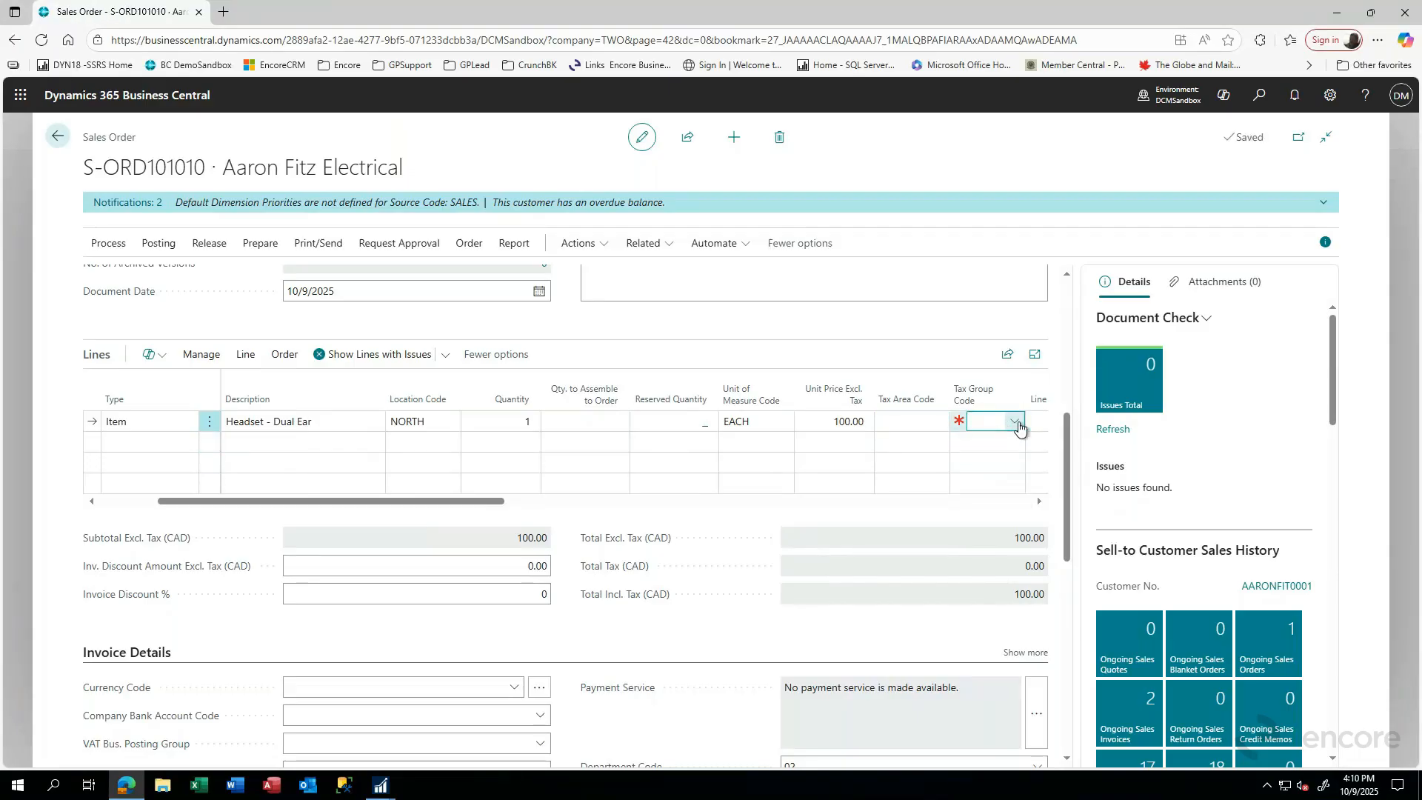
left_click(1015, 422)
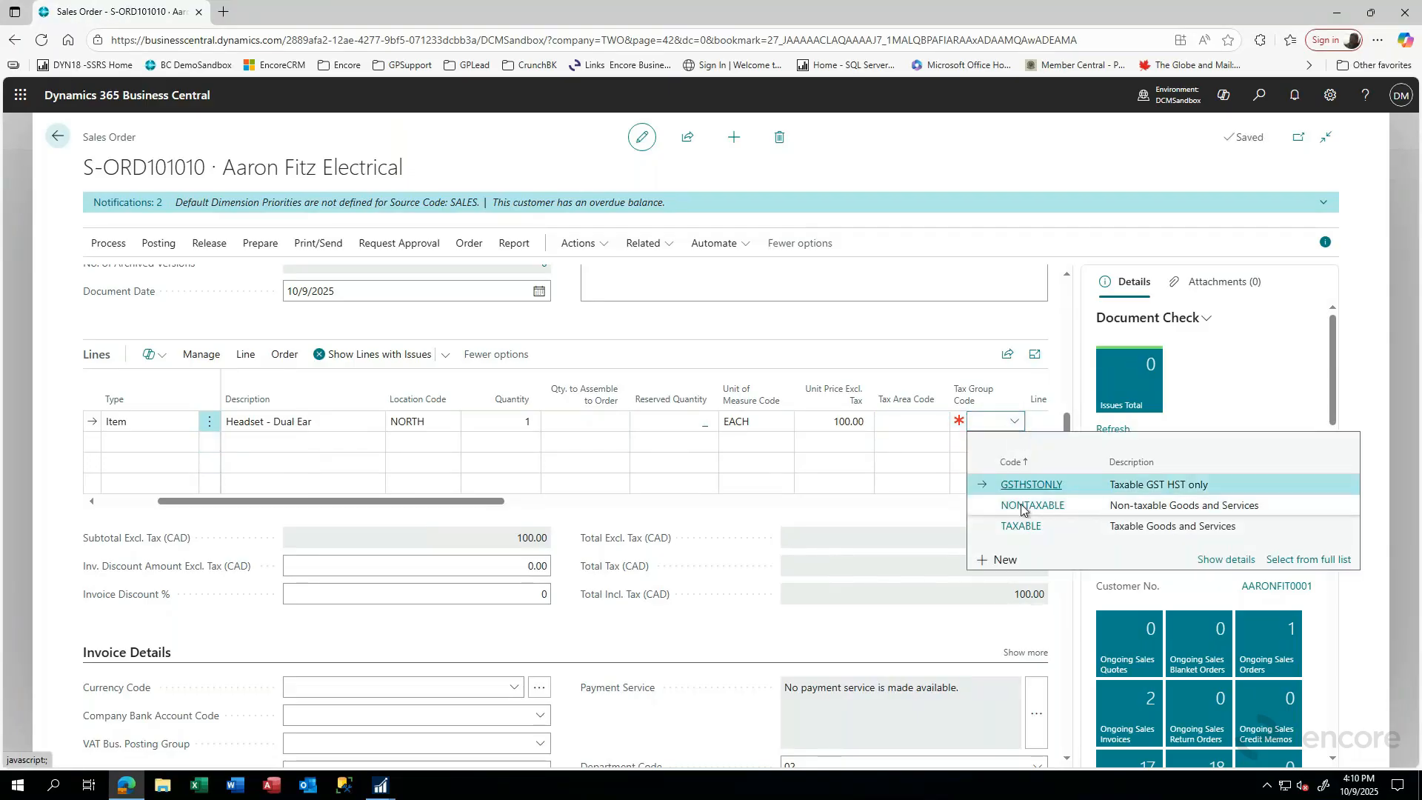
left_click(1021, 508)
key("Tab")
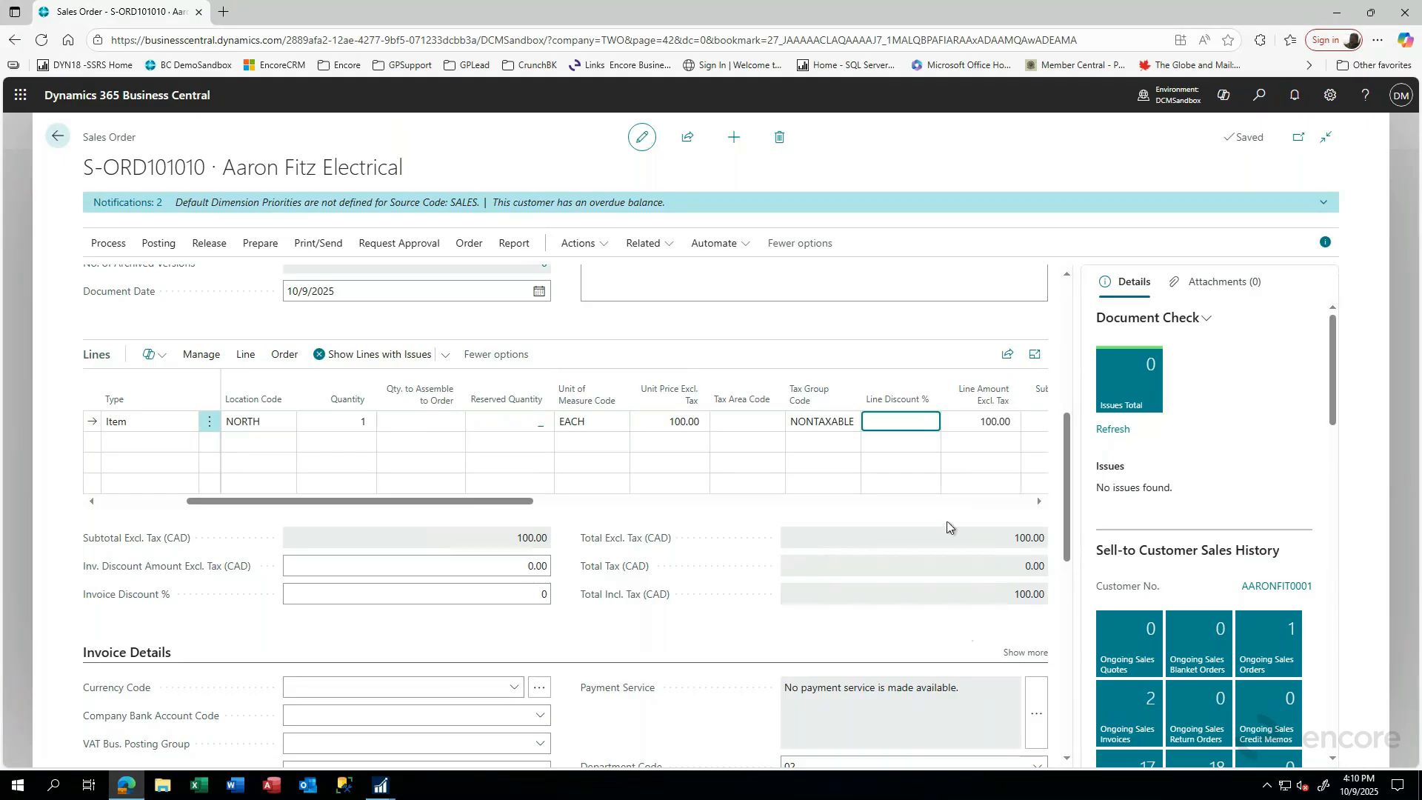
Step: Examine the headset line's remaining columns, including the quantities to ship and to invoice
left_click(1039, 501)
left_click(1041, 501)
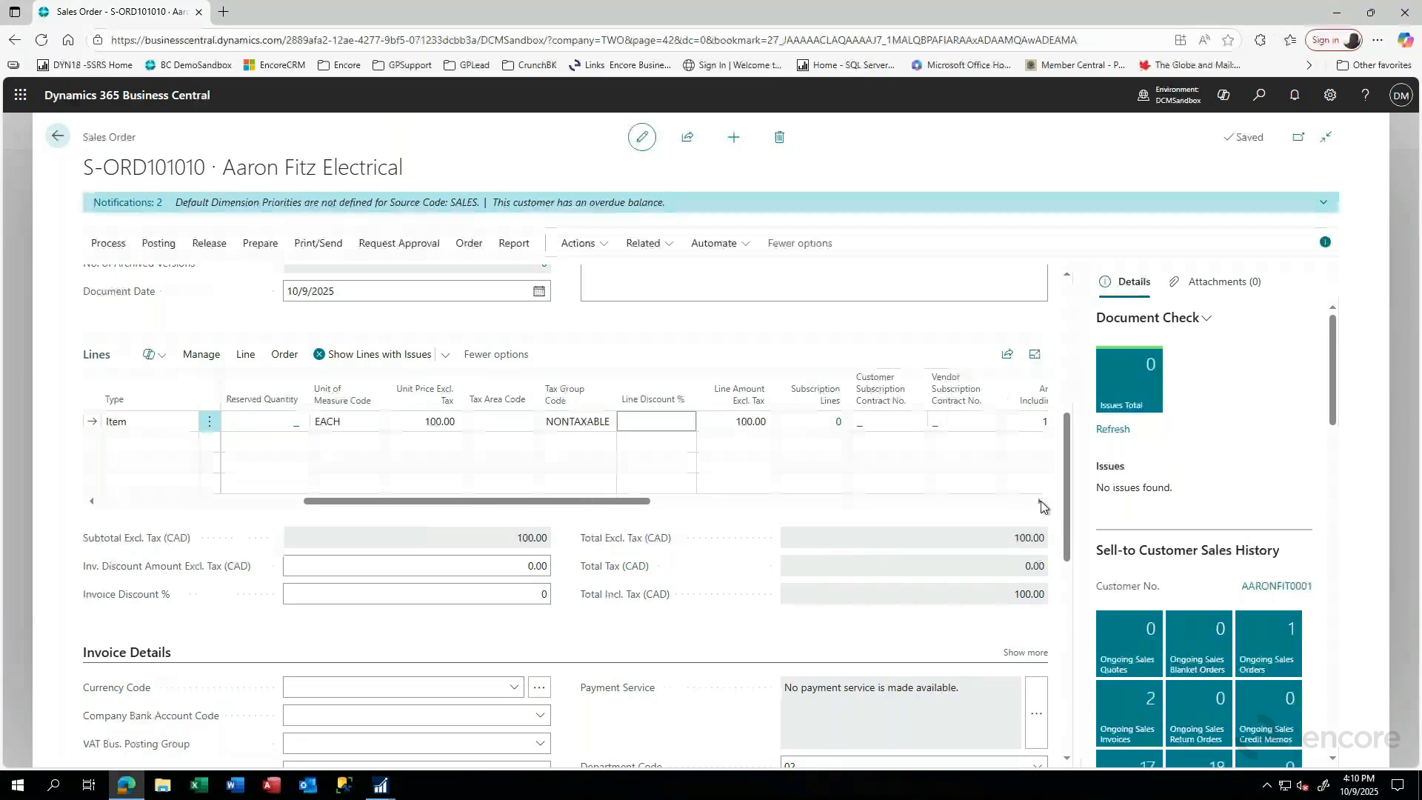
left_click(1040, 501)
left_click(1040, 501)
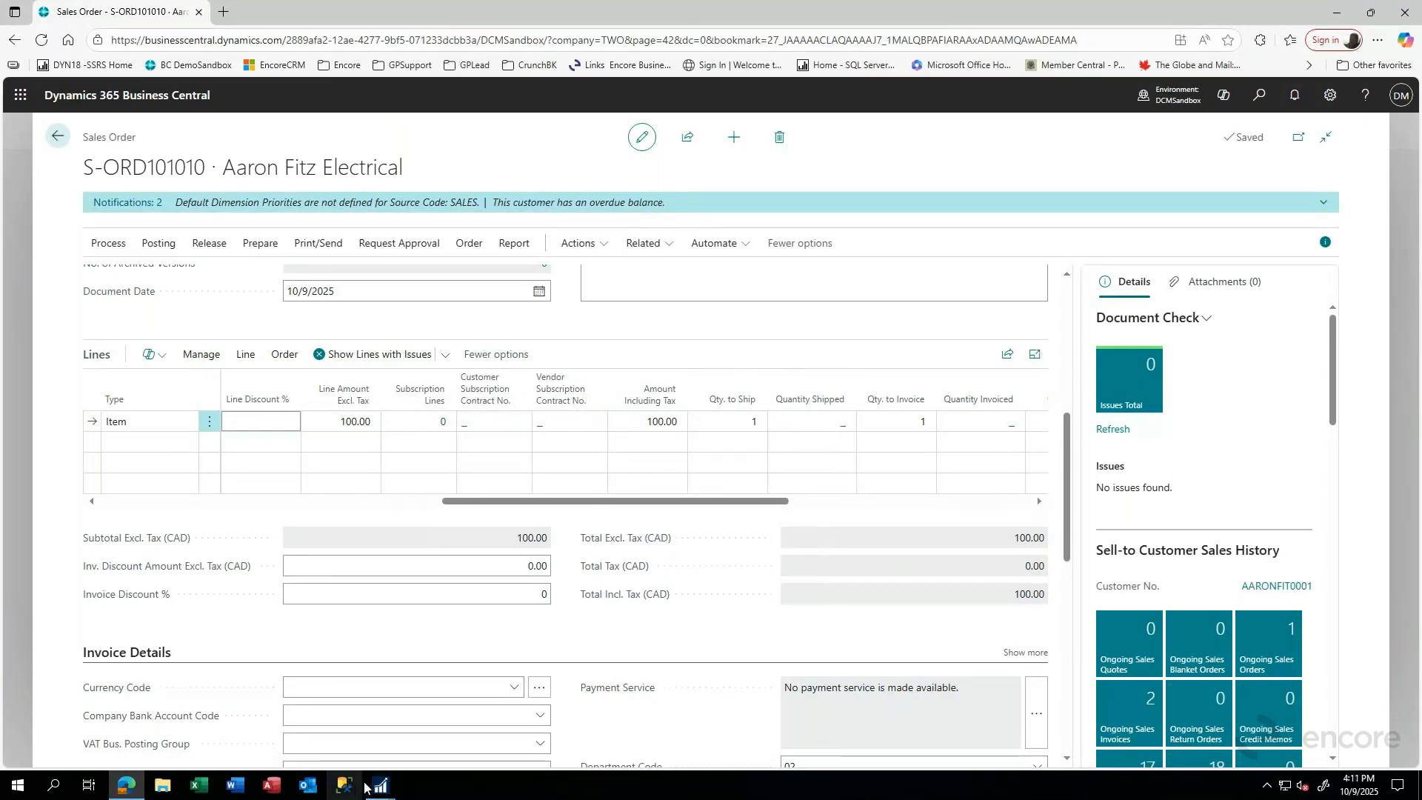
Step: Switch to Dynamics GP and retrieve the previously saved sales order in Sales Transaction Entry by its document number
mouse_move(382, 787)
left_click(345, 741)
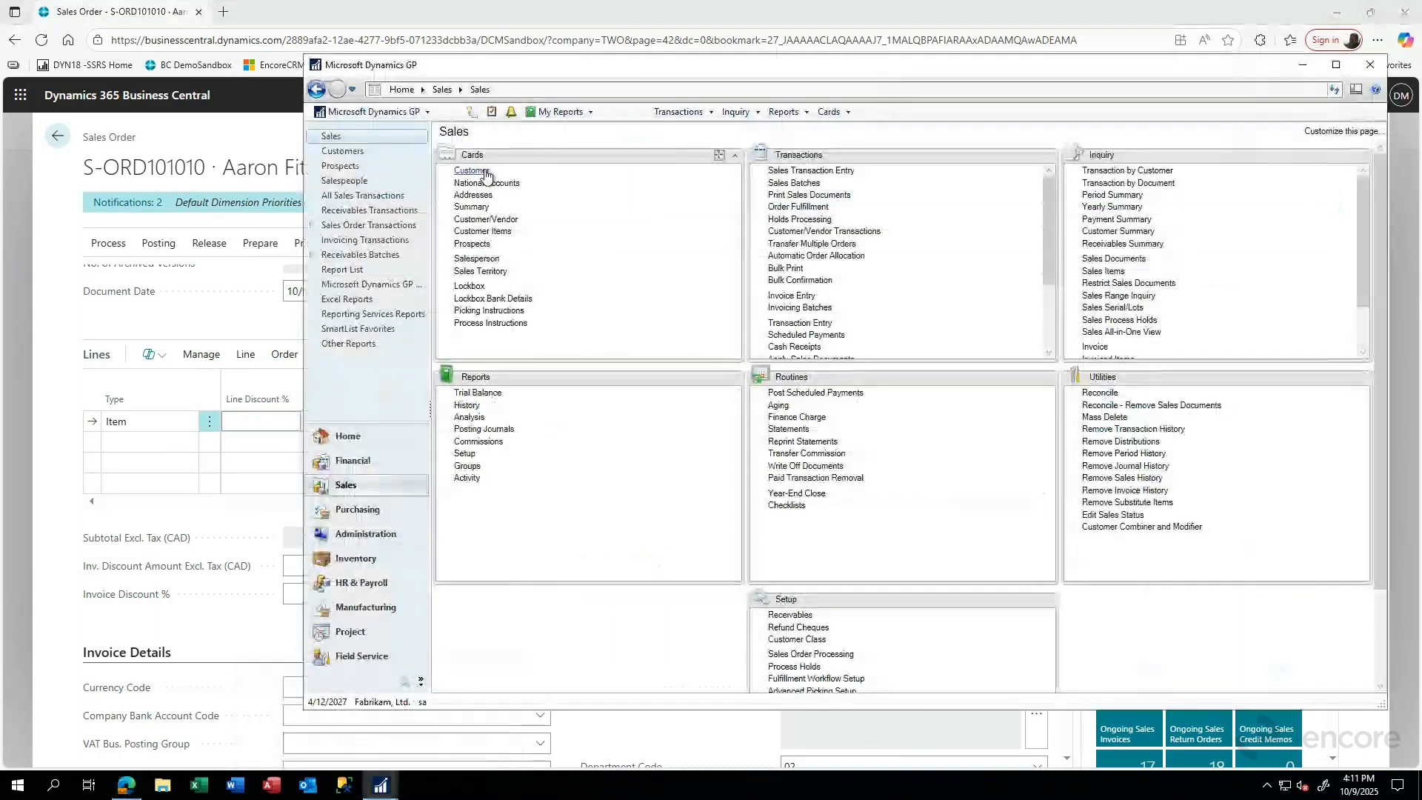
left_click(791, 175)
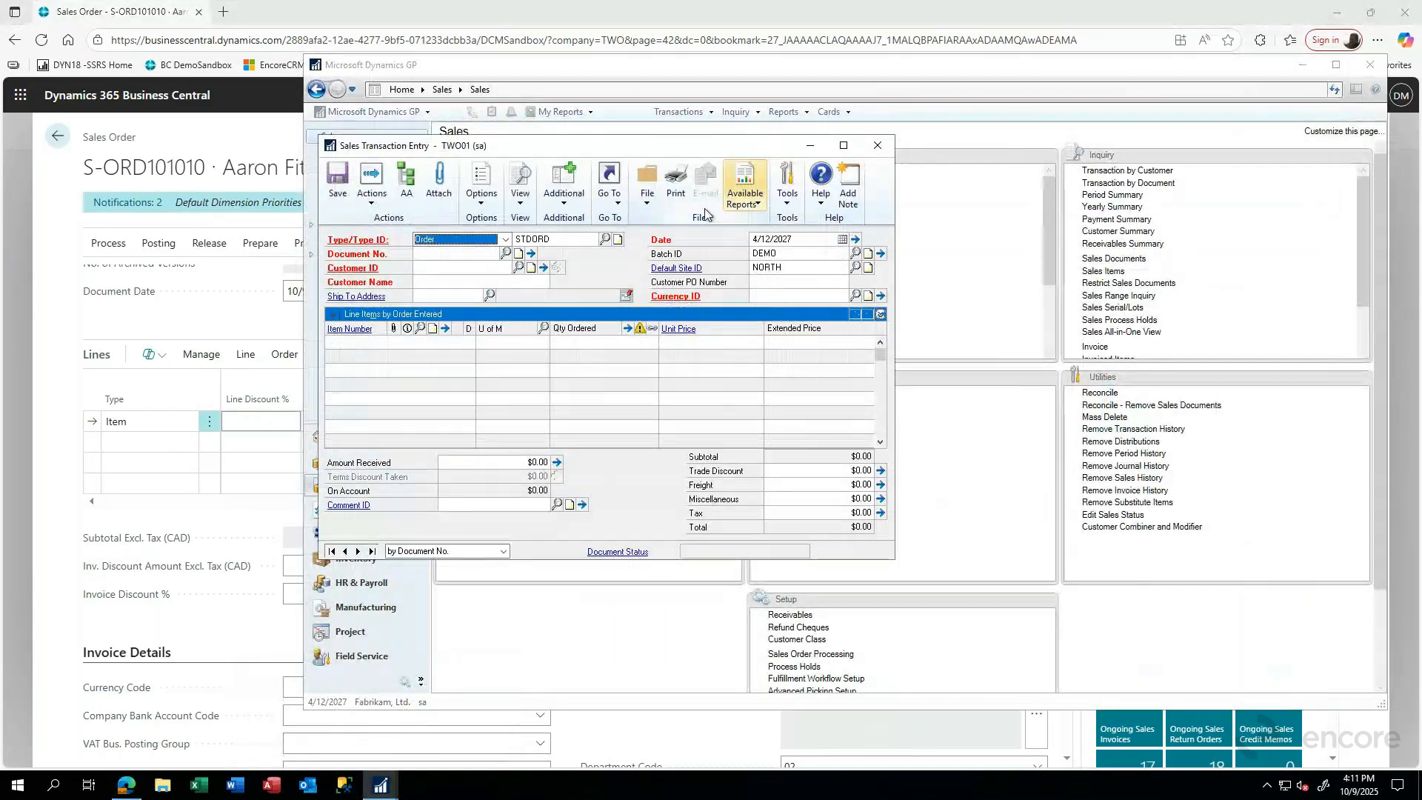
left_click(465, 254)
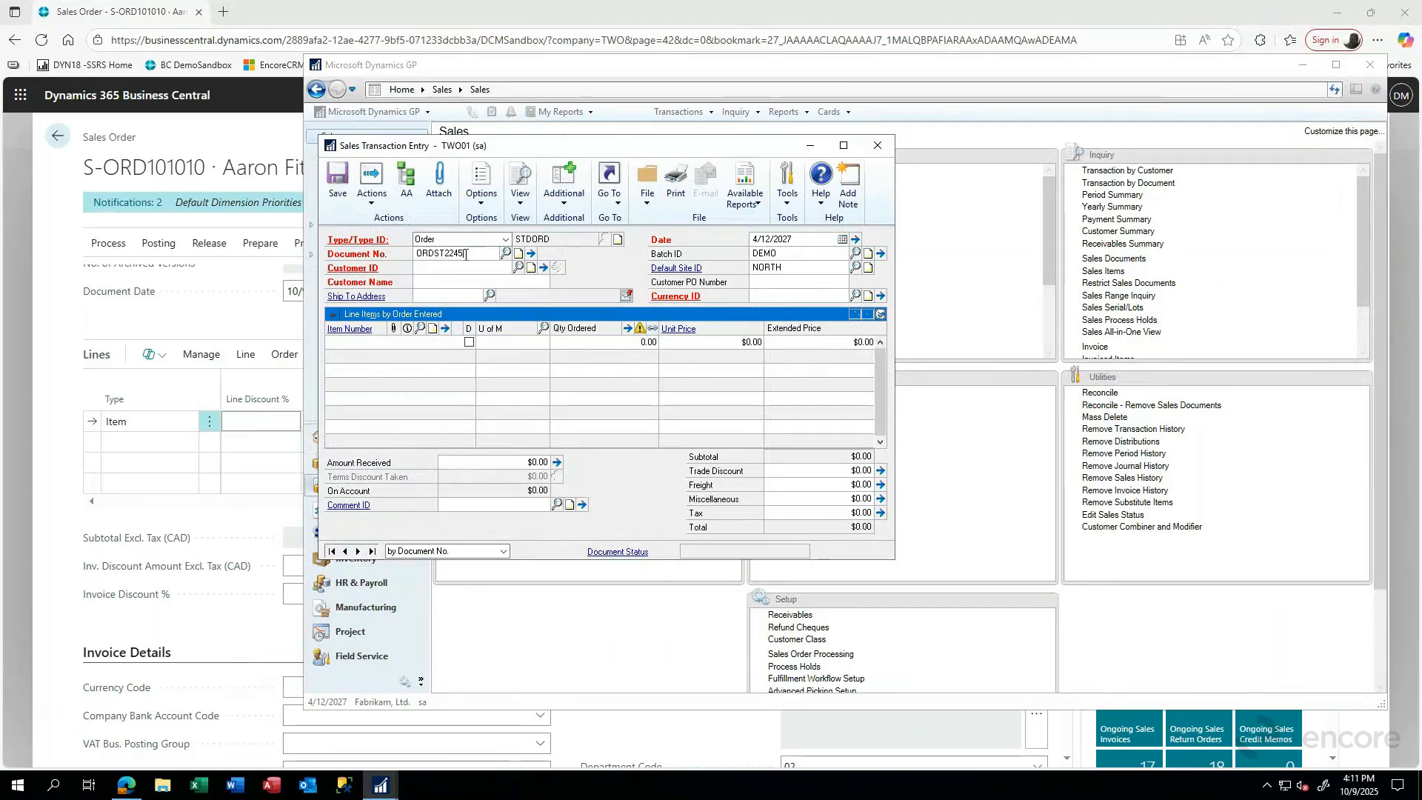
key("BackSpace")
type("4")
key("Tab")
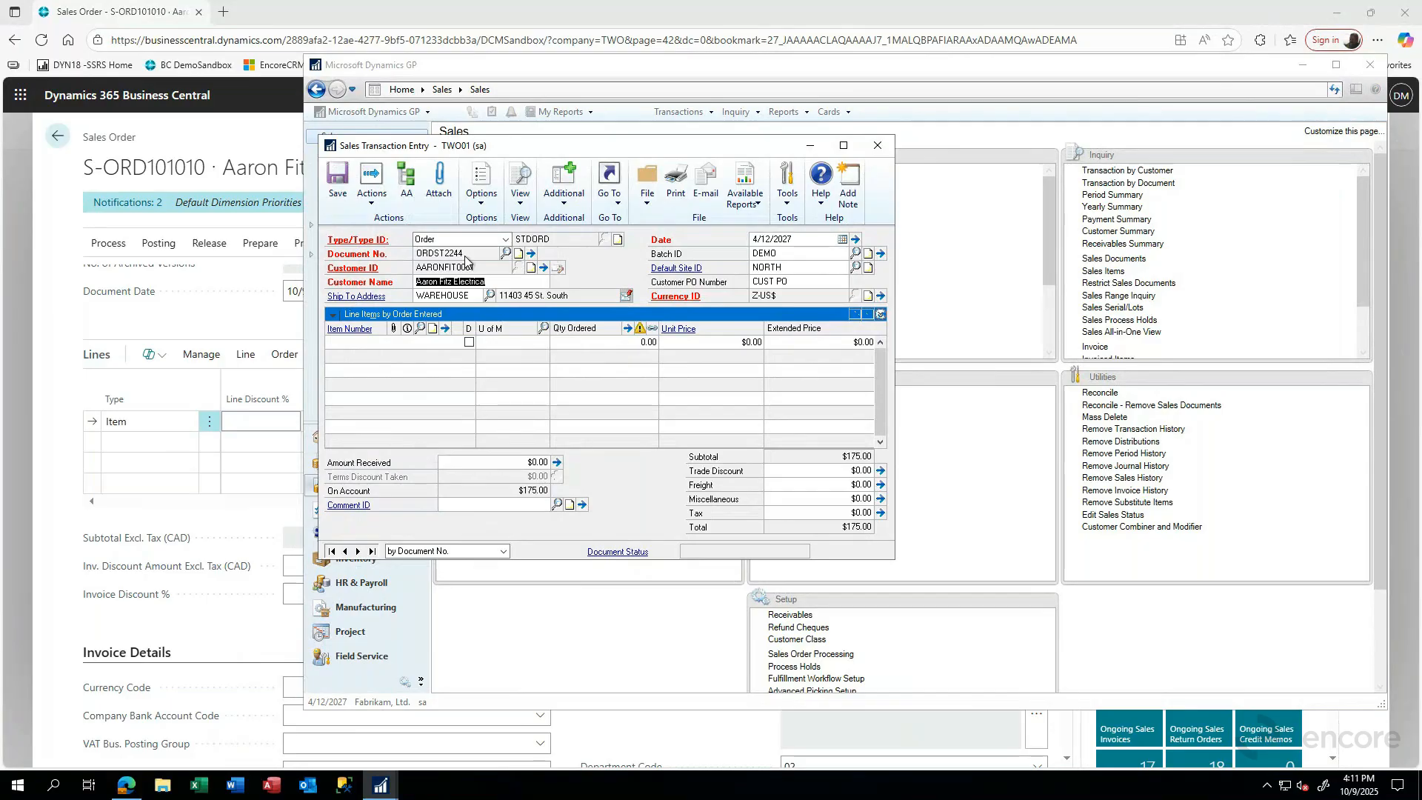
Step: Examine the item detail of the dual-ear headset line on the Dynamics GP sales order and close it
left_click(397, 342)
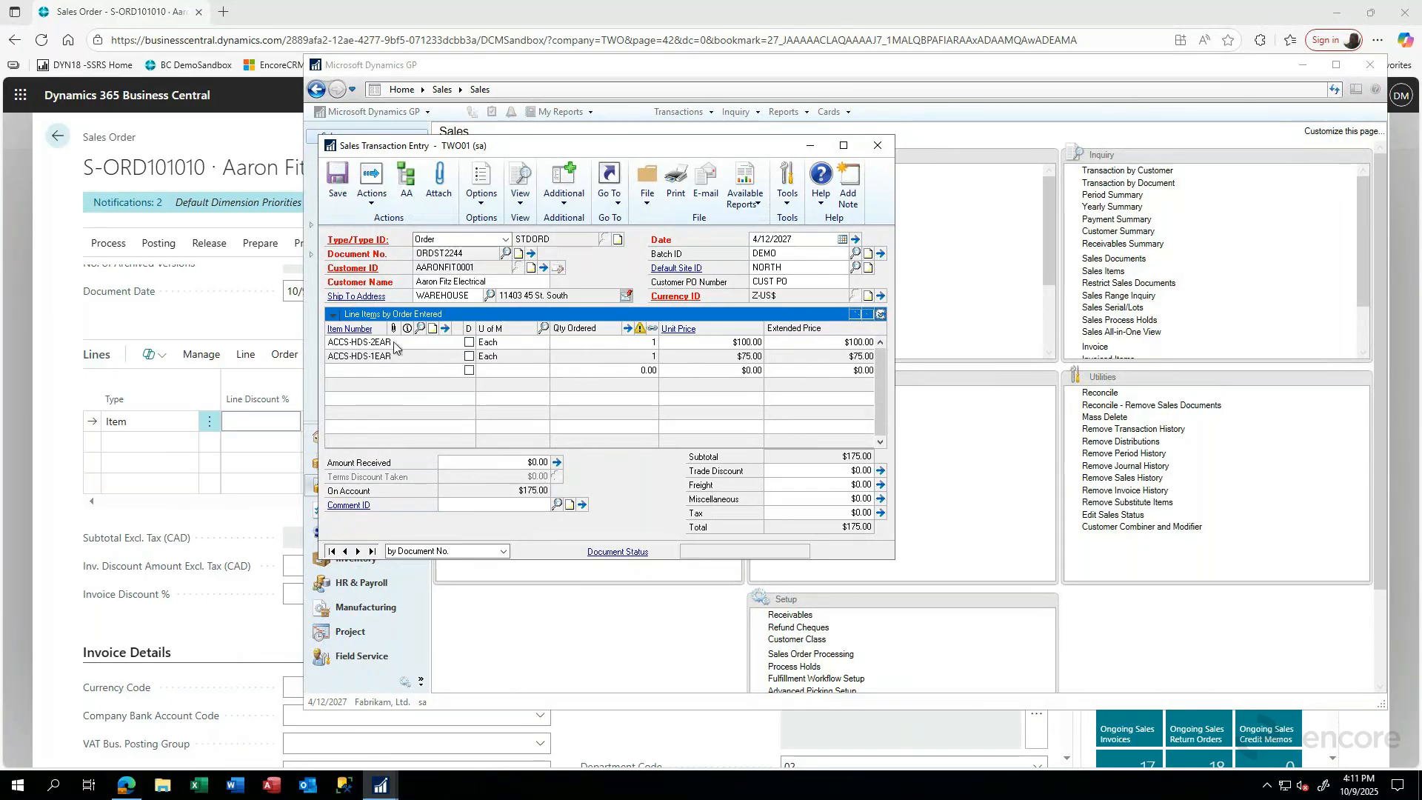
left_click(446, 328)
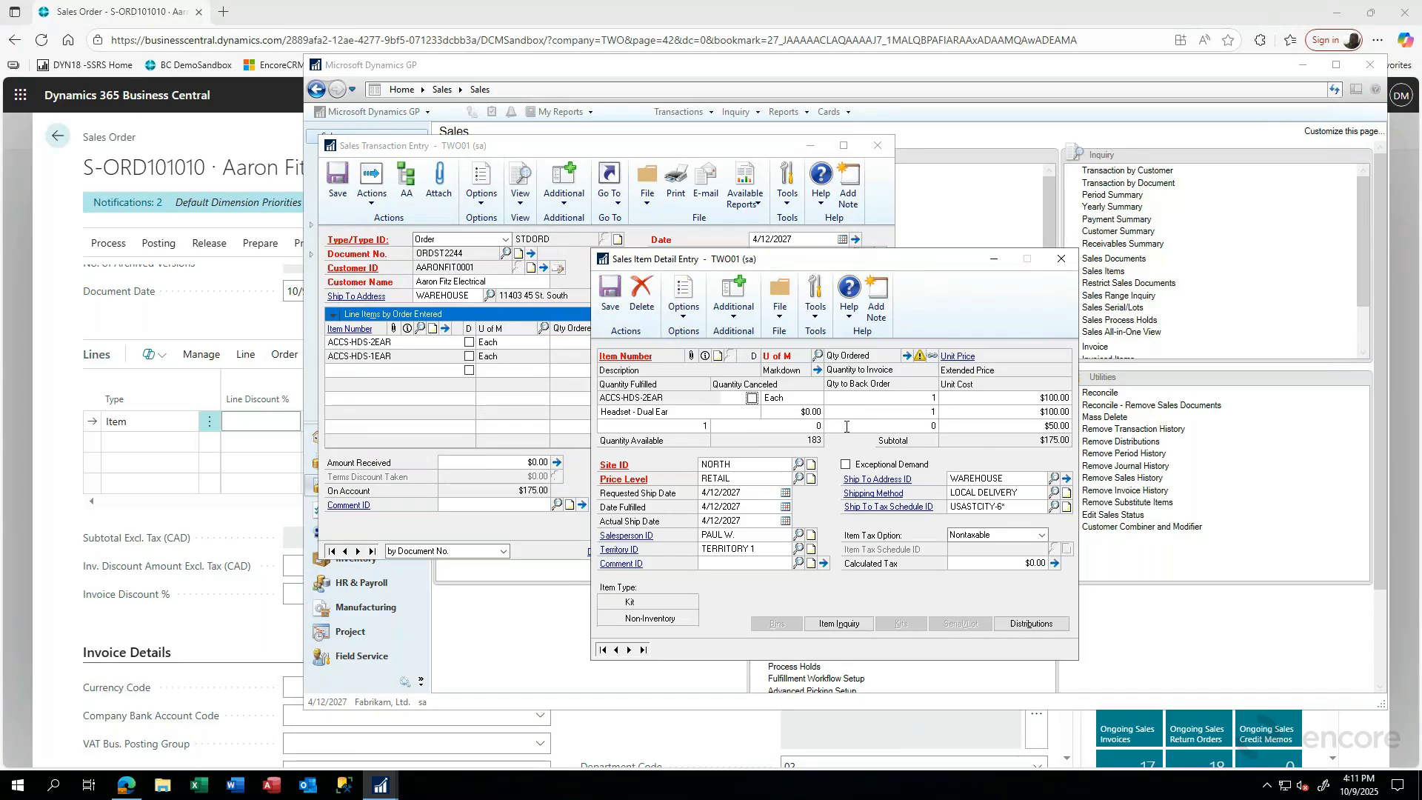
left_click(1060, 259)
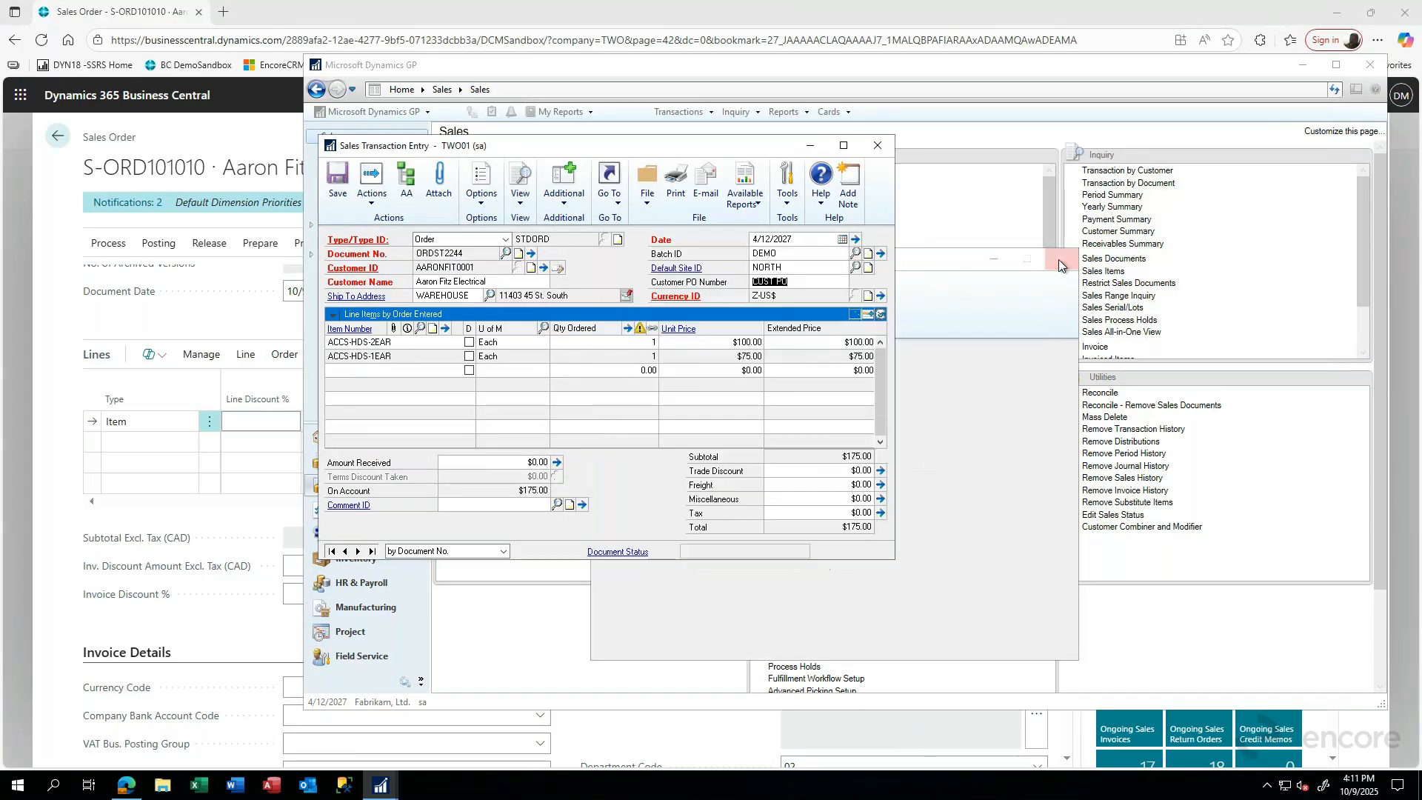
Step: Switch to Business Central and add a second order line of type Item for ACCS-HDS-1EAR, Headset-Single Ear
left_click(220, 620)
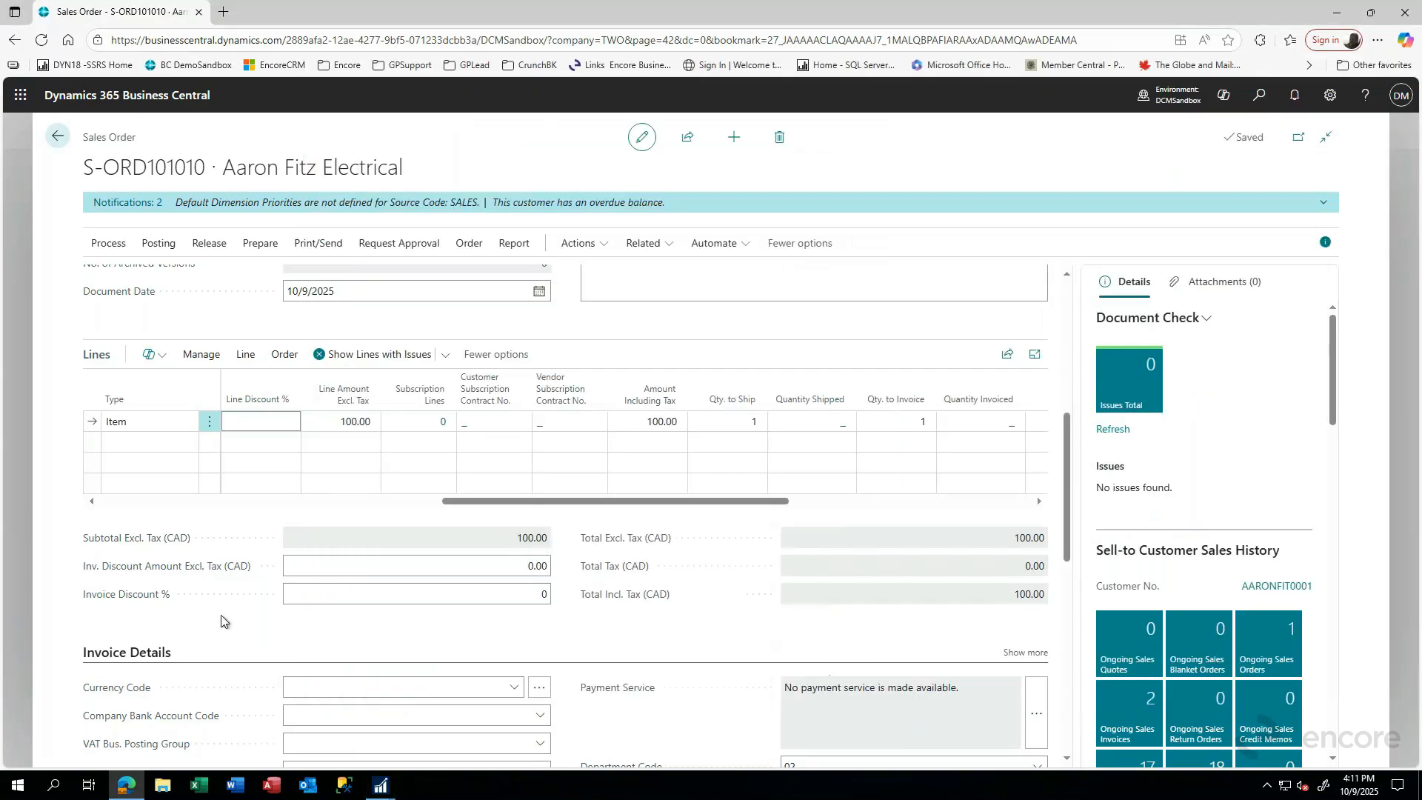
left_click(109, 442)
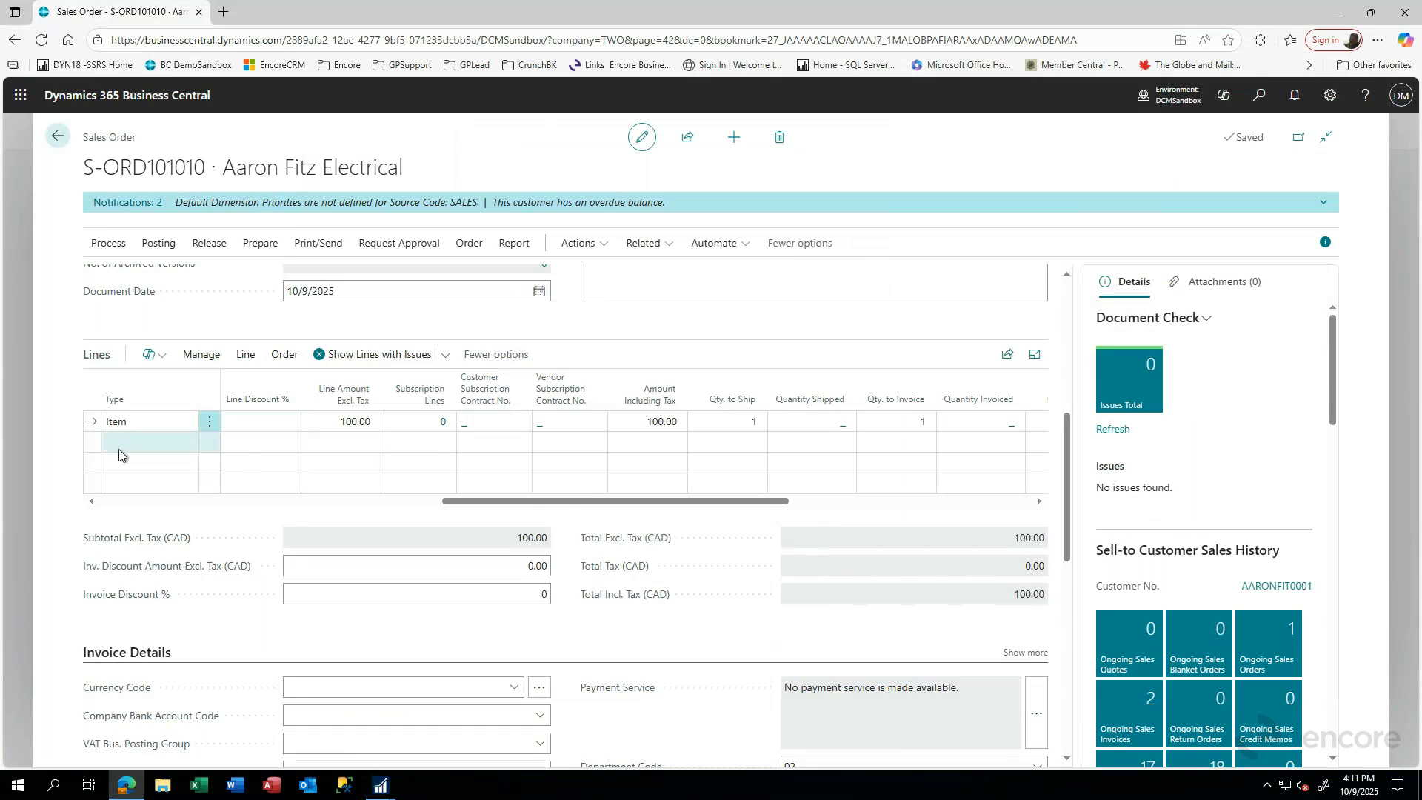
left_click(129, 440)
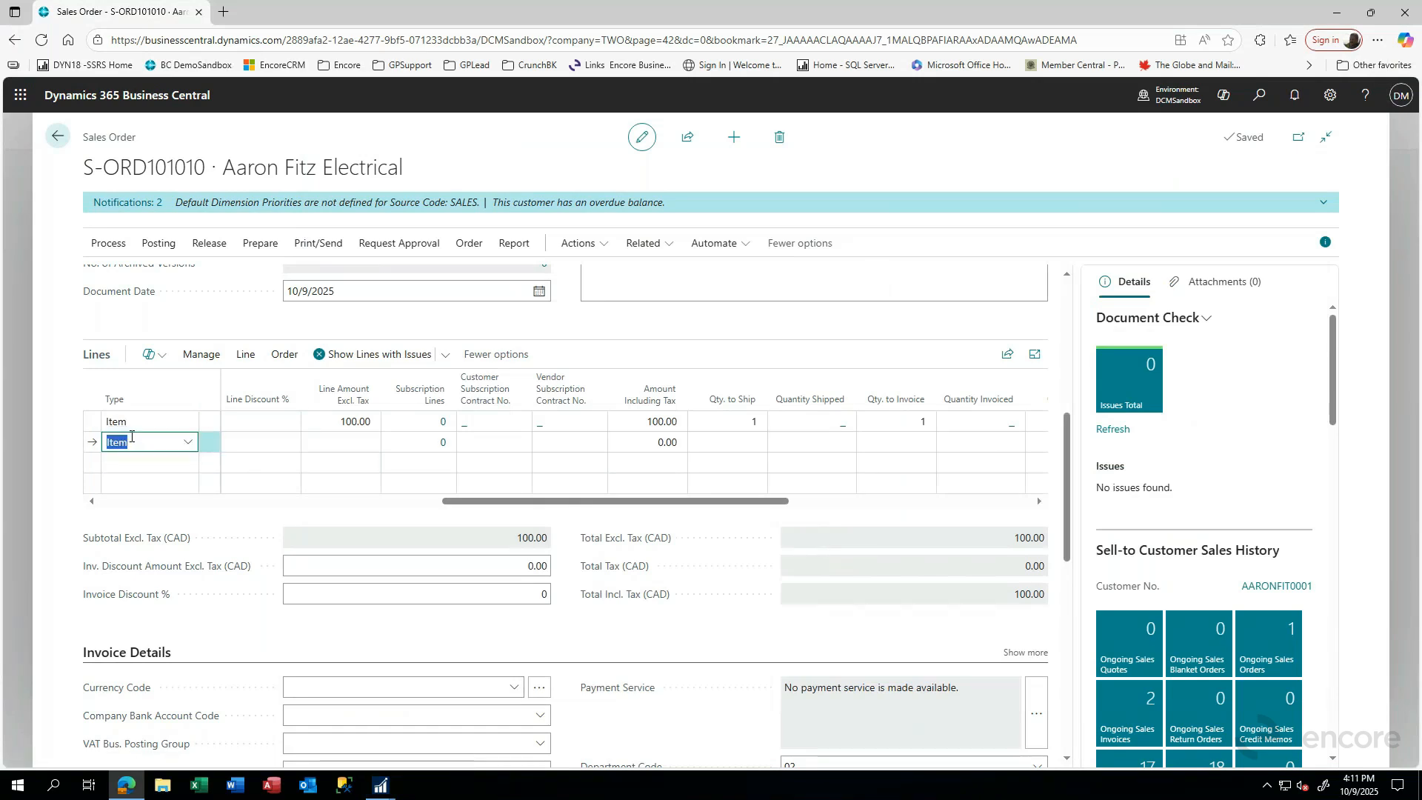
key("Tab")
left_click(265, 441)
type("acc")
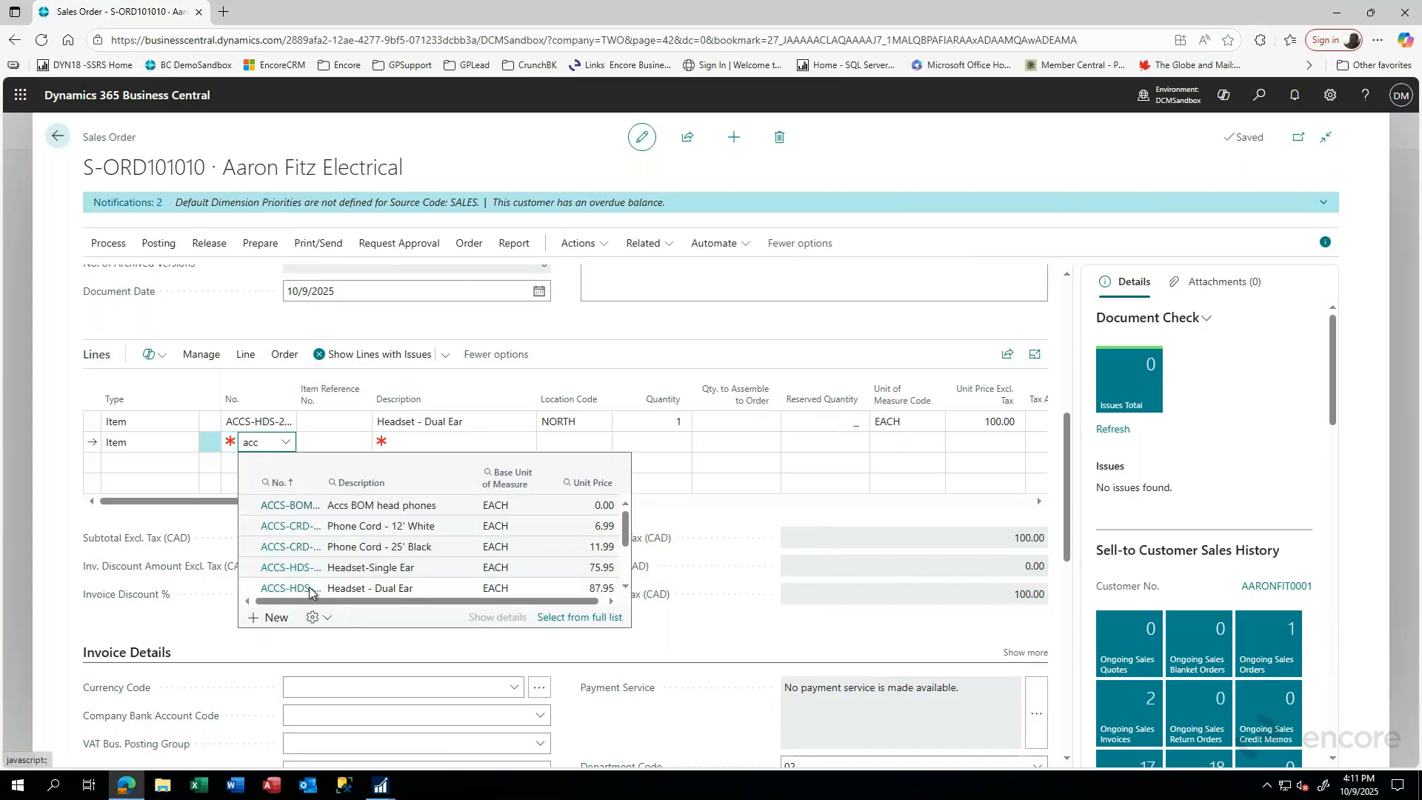
left_click(297, 571)
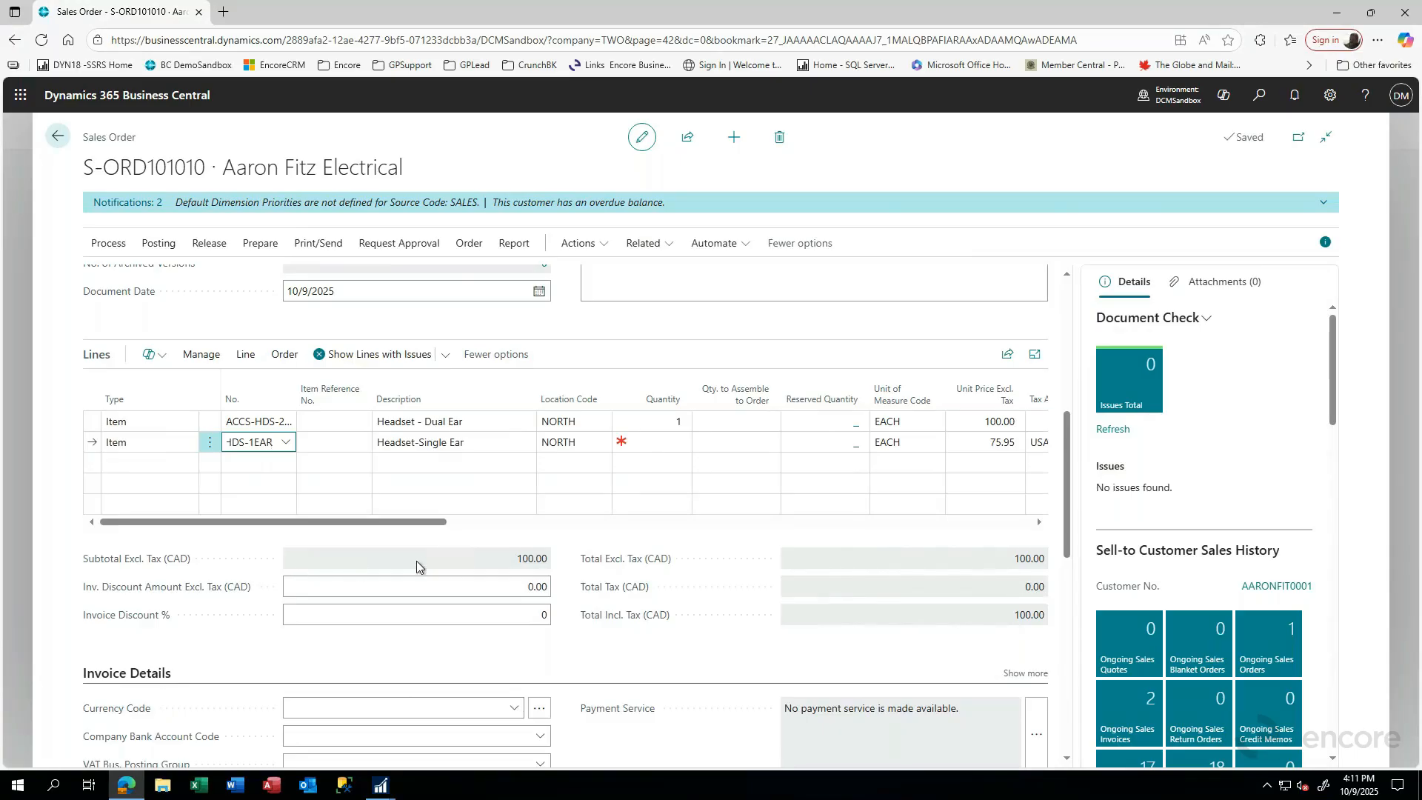
Step: Set the single-ear headset line's quantity to 1 and its unit price excluding tax to 75
key("Tab")
key("Tab")
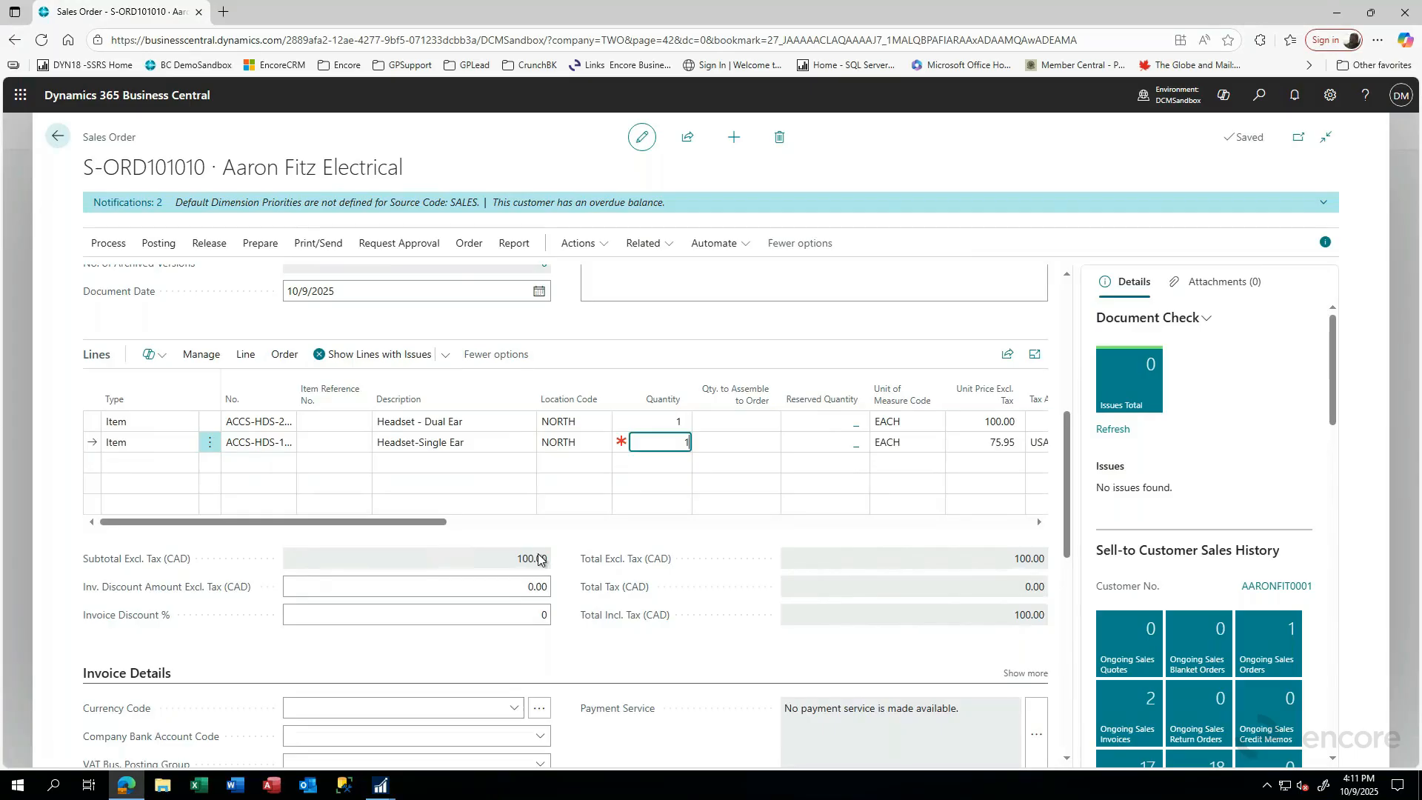
type("1")
key("Tab")
key("Tab")
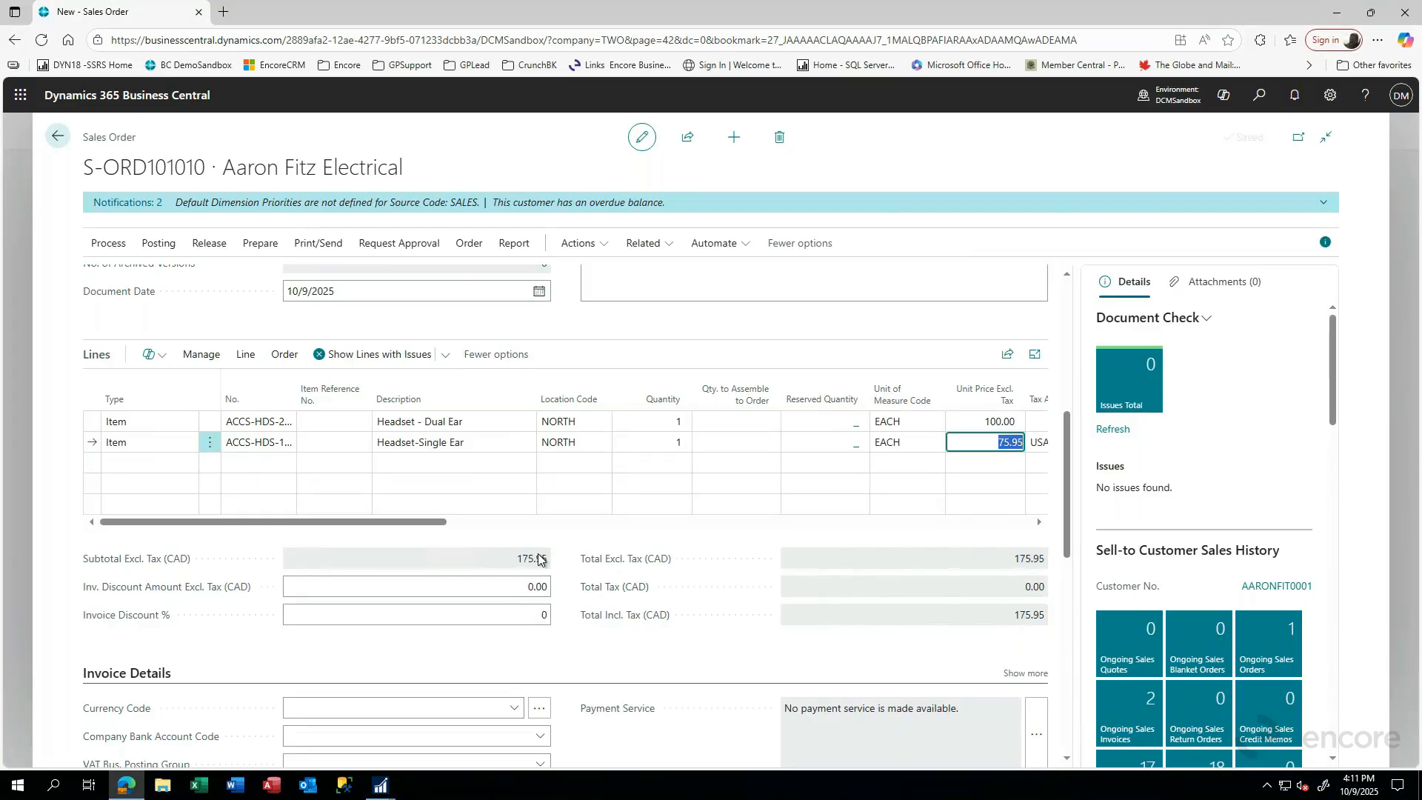
type("75.")
key("Tab")
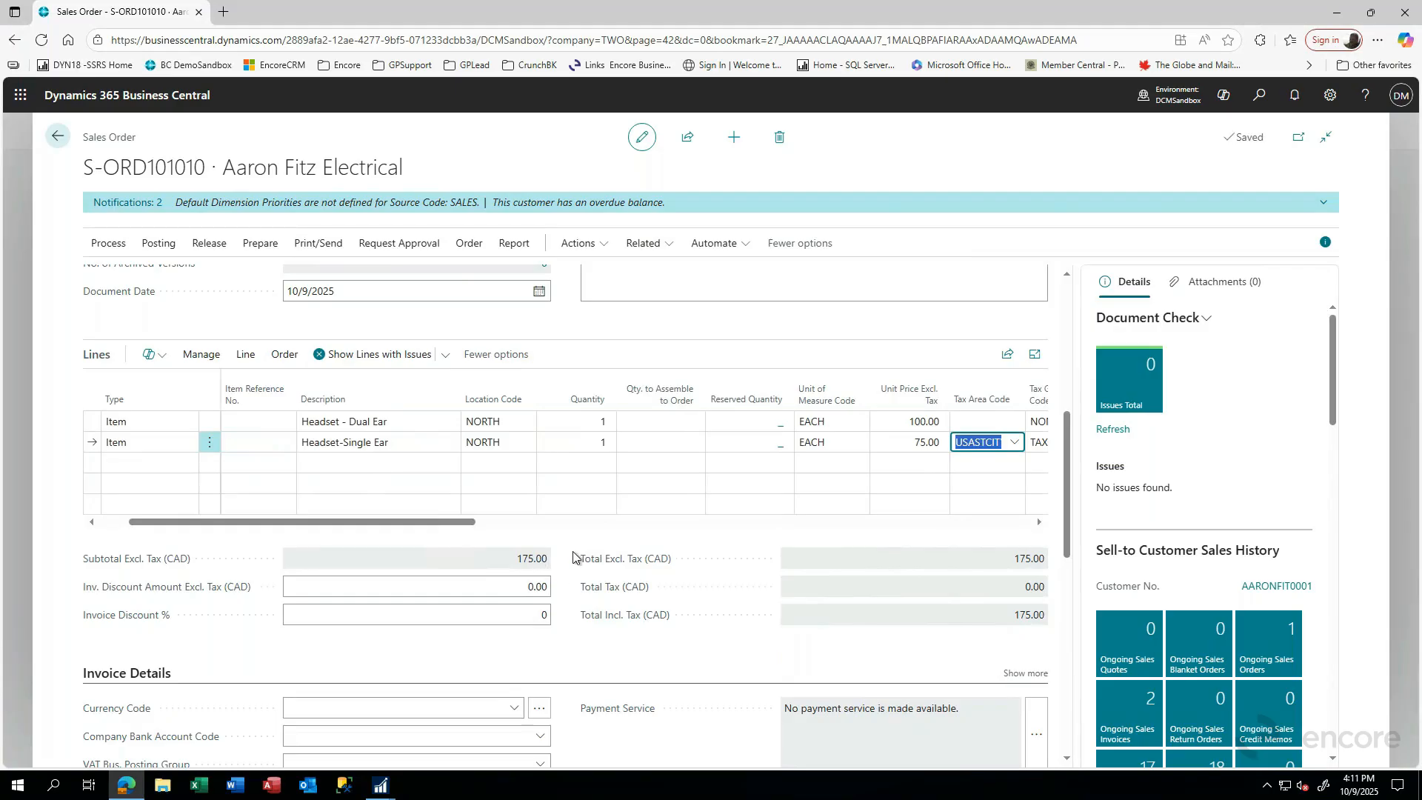
Step: Clear the single-ear headset line's tax area code and set its tax group code to NONTAXABLE
key("Delete")
key("Tab")
type("no")
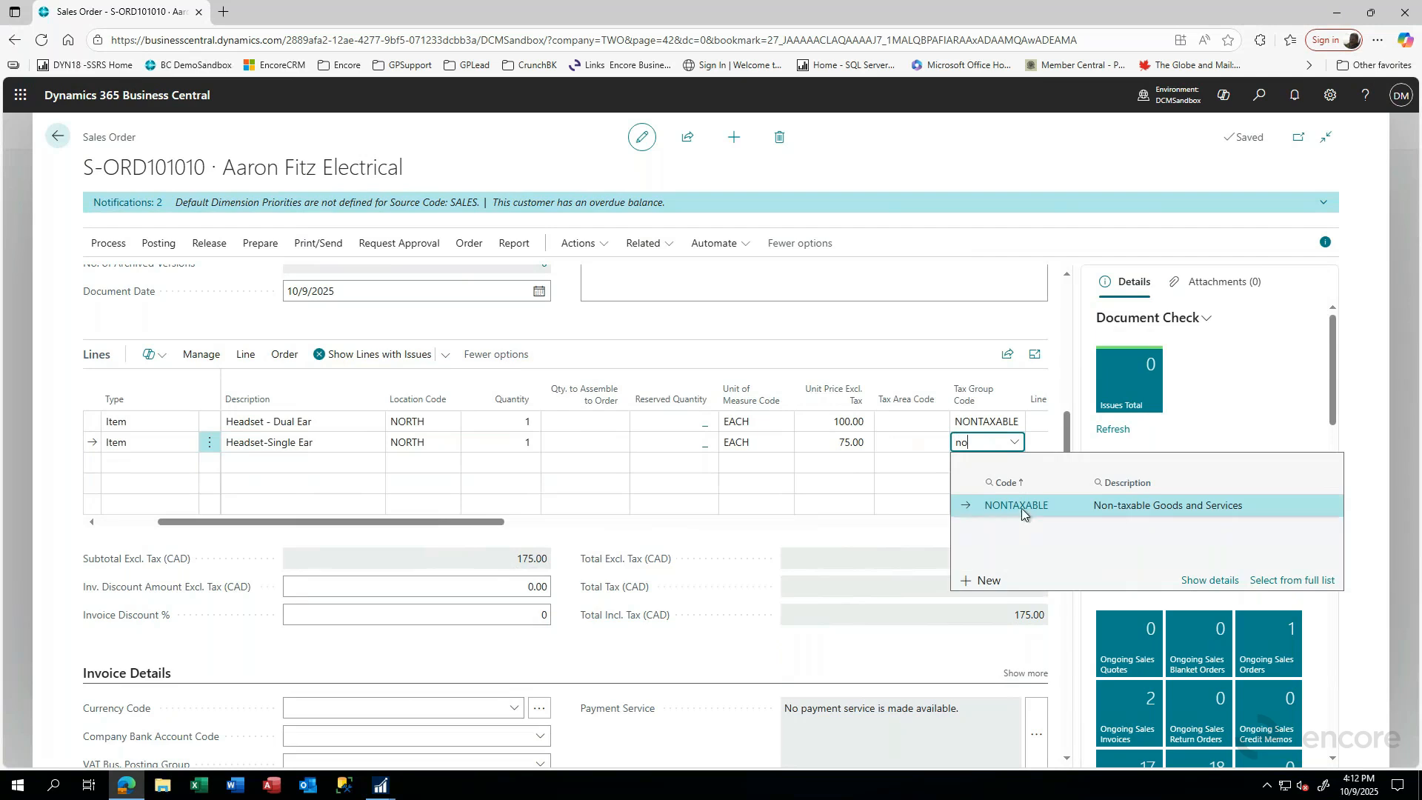
left_click(1021, 508)
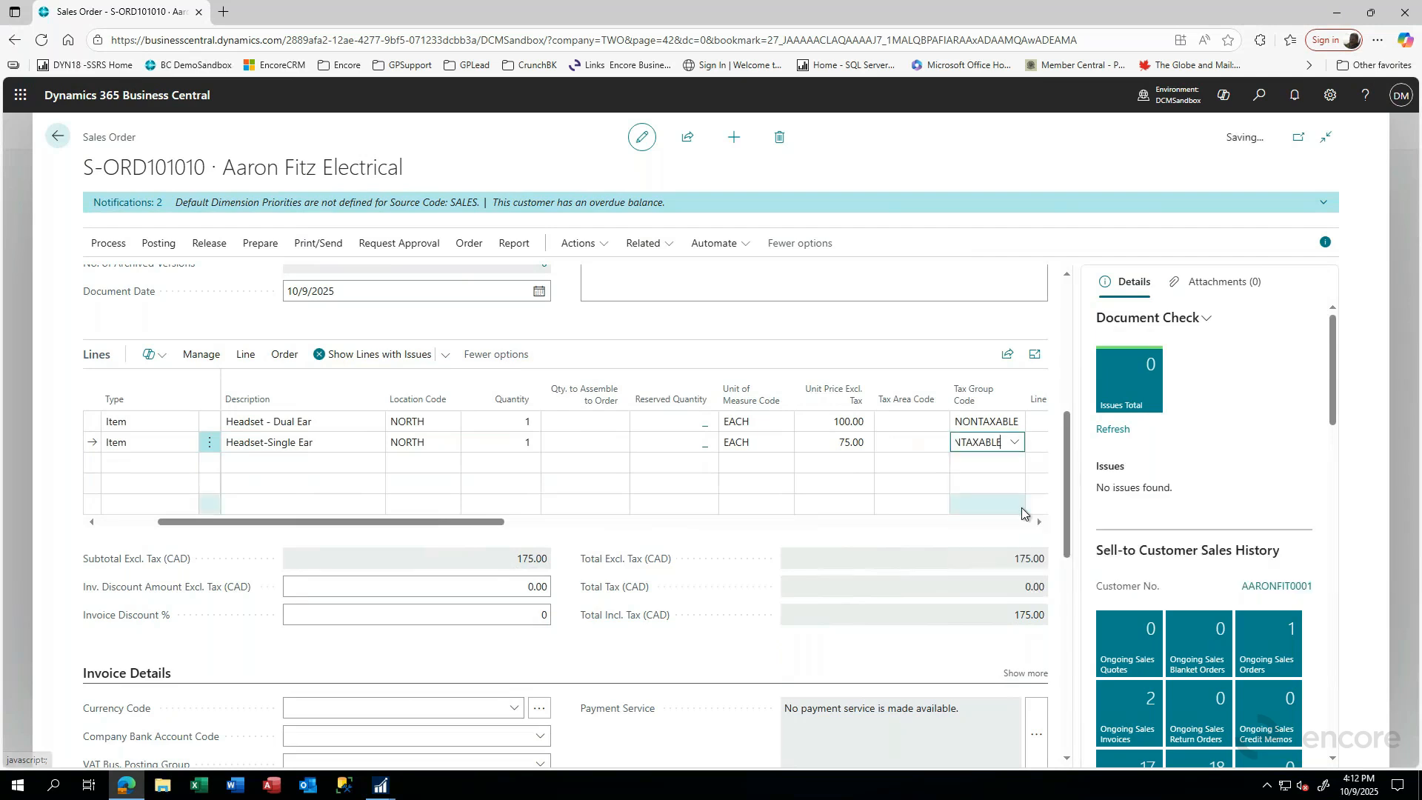
key("Tab")
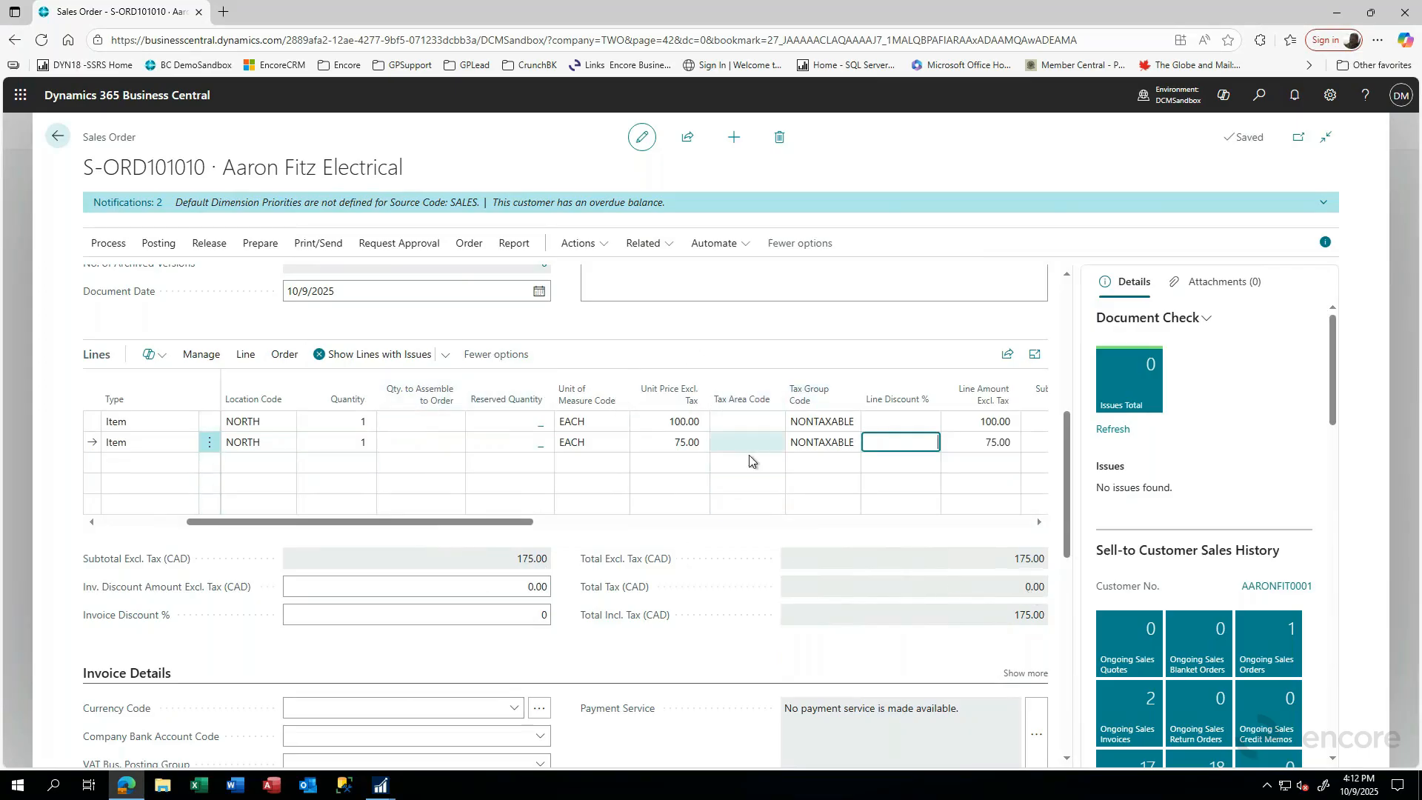
Step: Examine the order's invoice details, including department and division codes, and its shipping, billing and prepayment sections
scroll(752, 461, "down", 5)
left_click(291, 362)
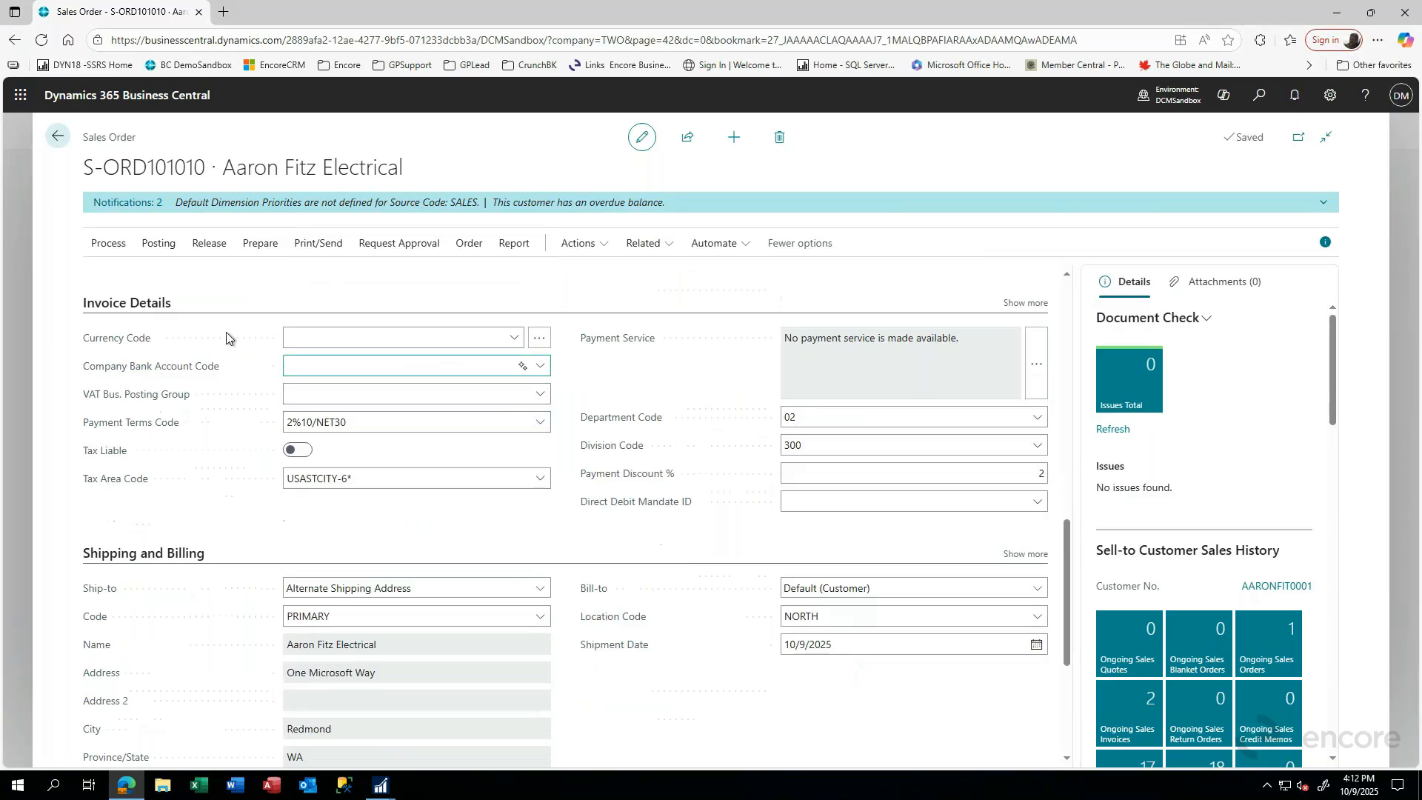
left_click(424, 590)
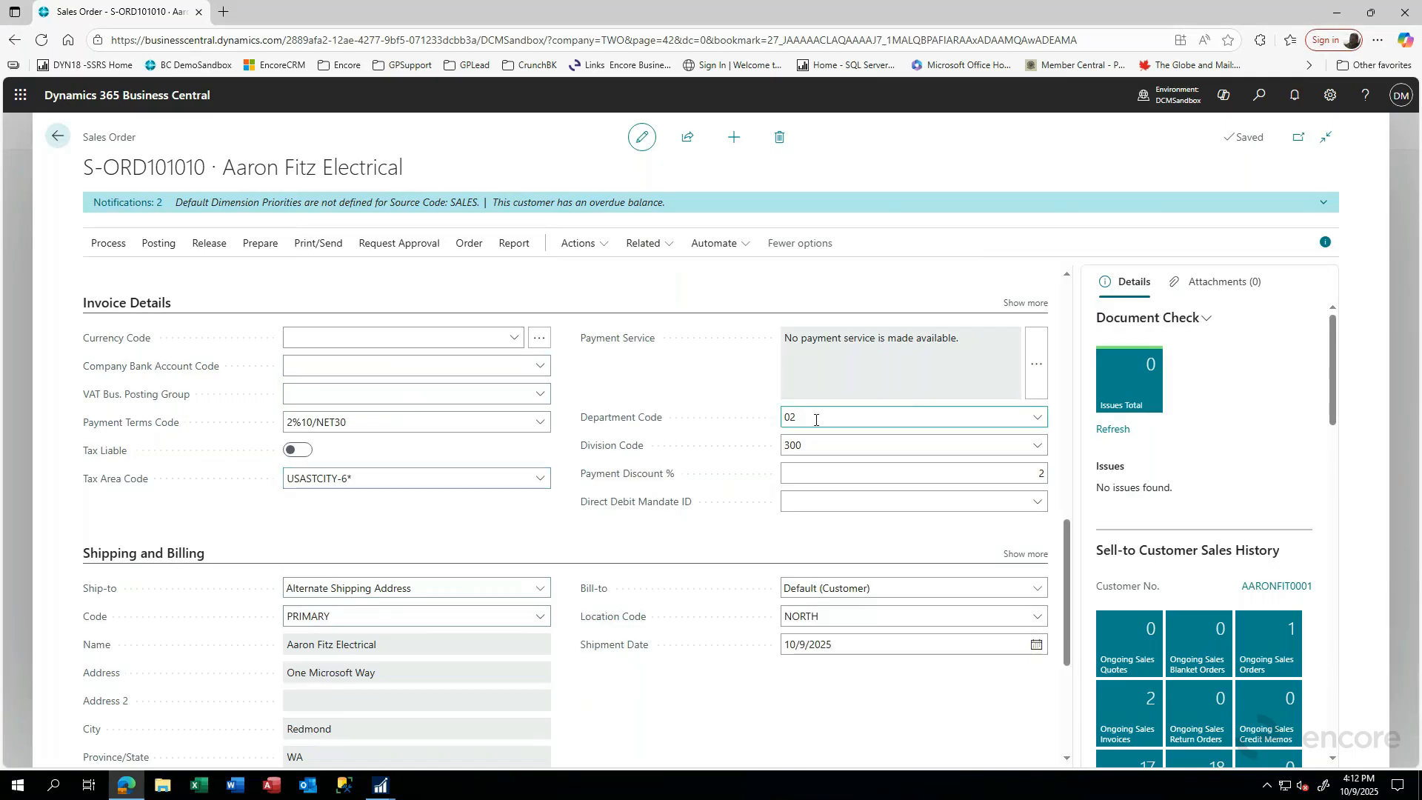
left_click(812, 445)
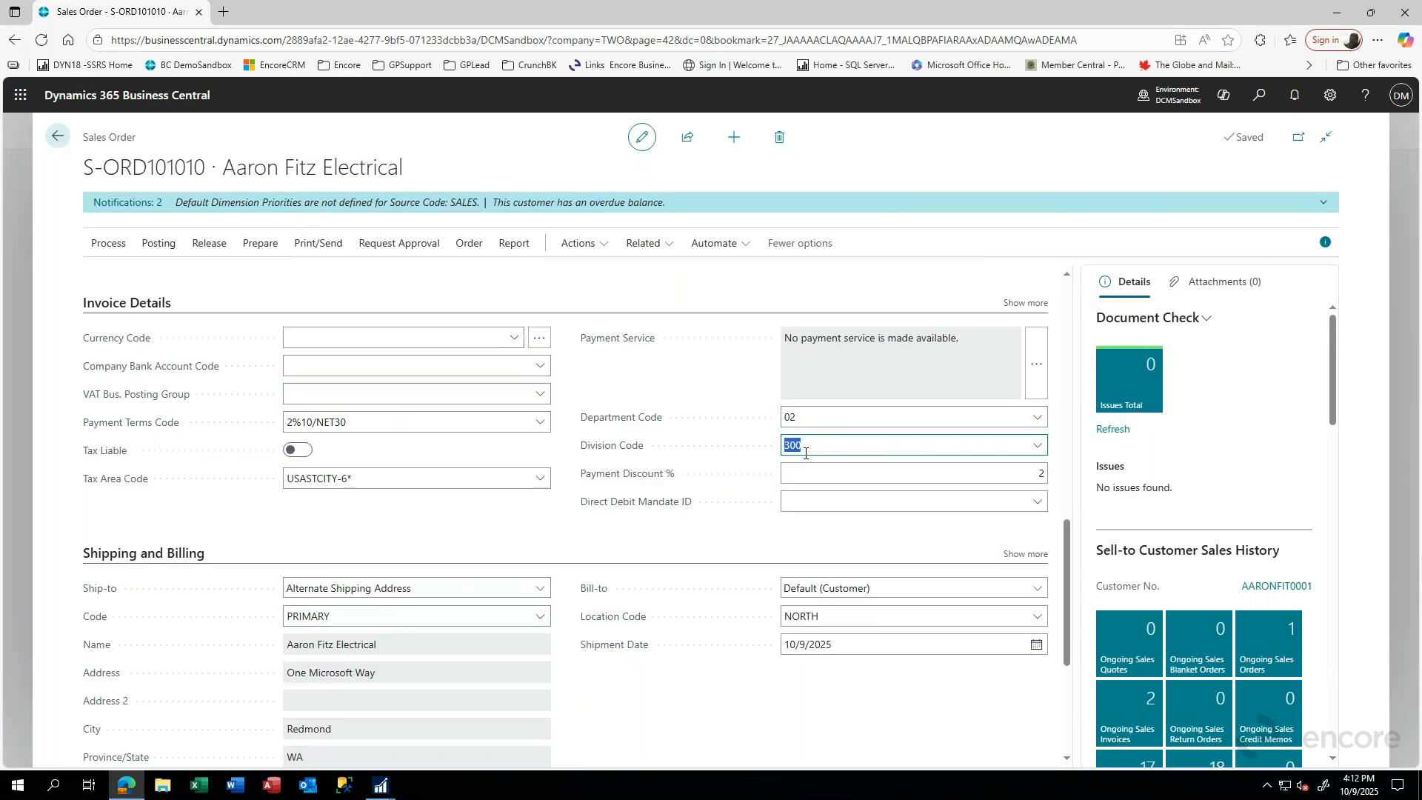
left_click(808, 426)
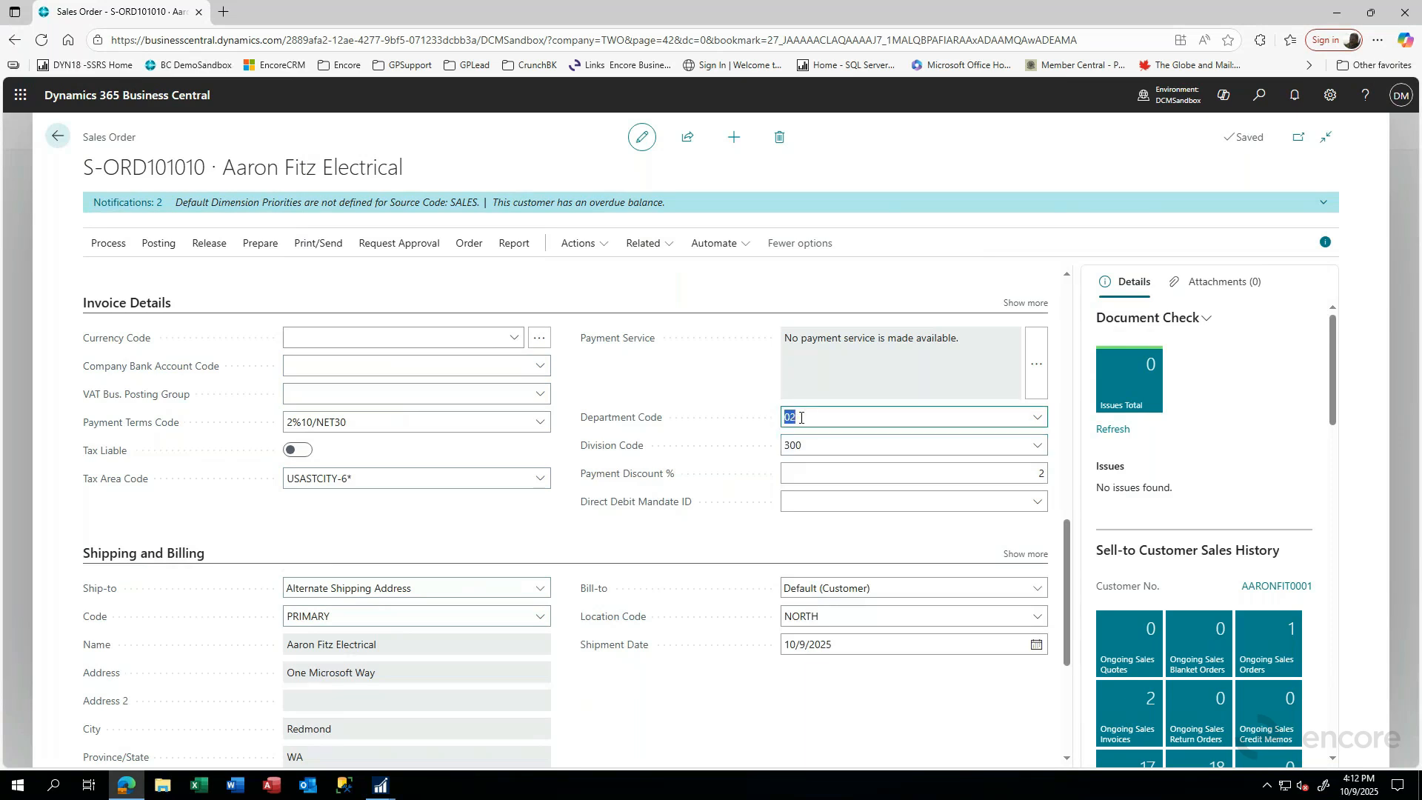
left_click(807, 443)
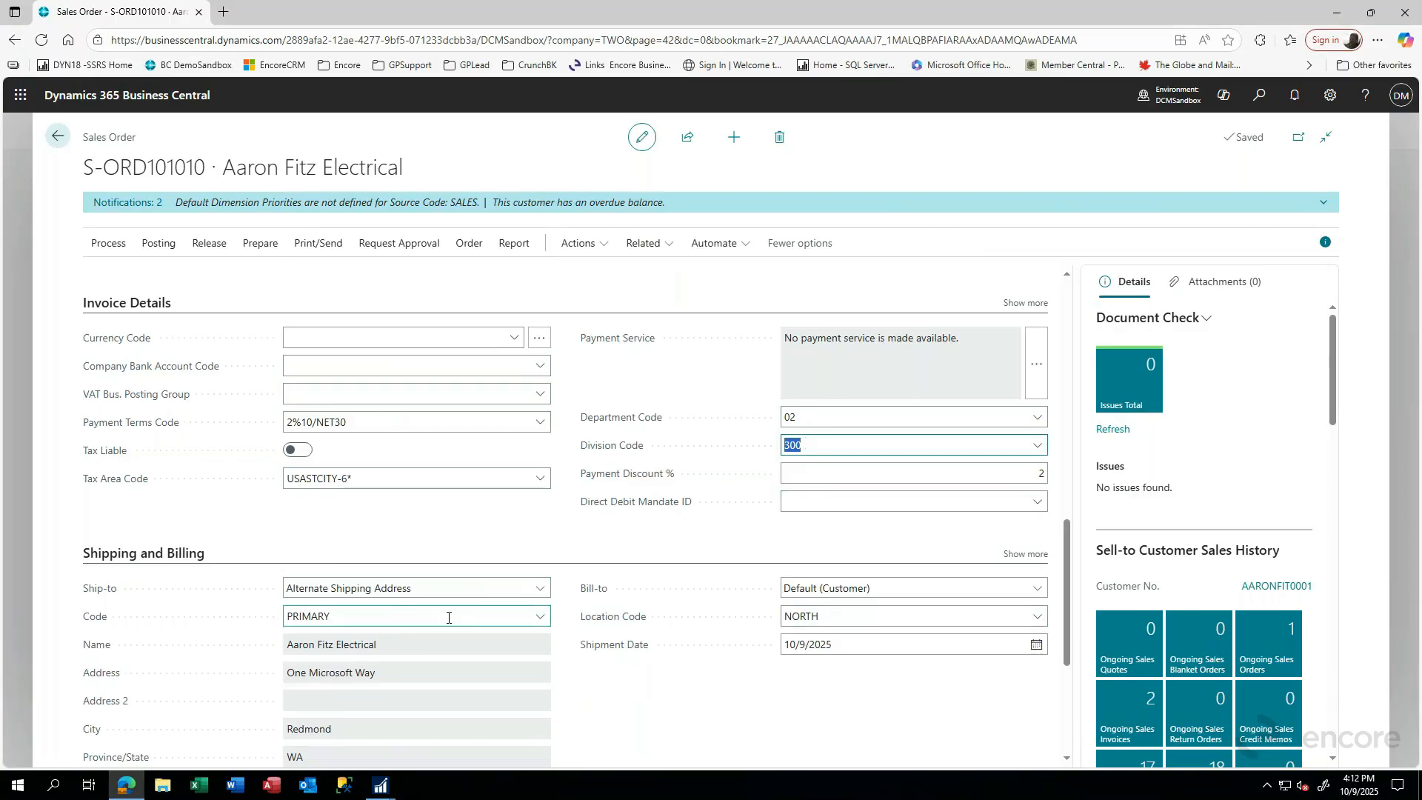
scroll(613, 625, "down", 3)
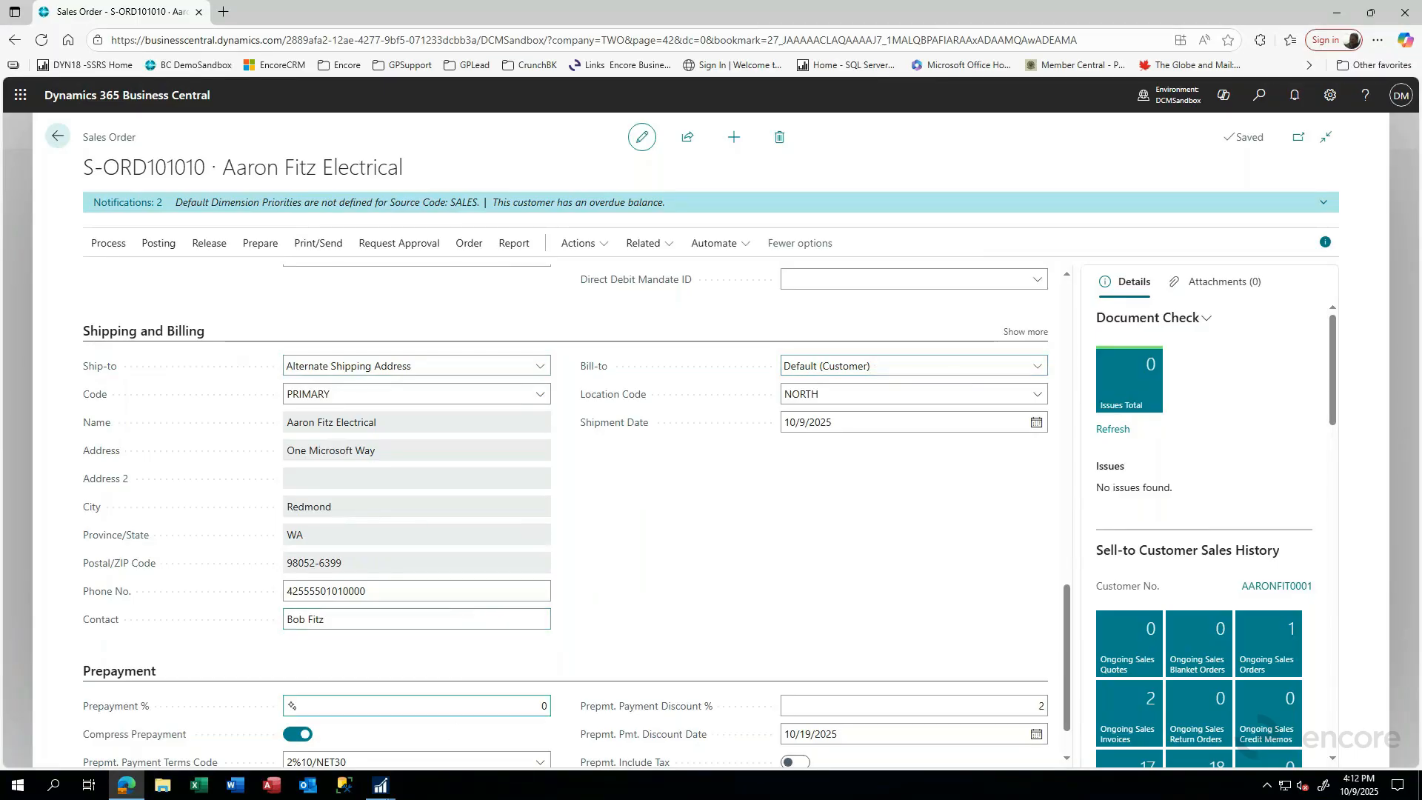
Step: Switch to Dynamics GP and examine the sales order's customer details, document details and payment entry
left_click(383, 785)
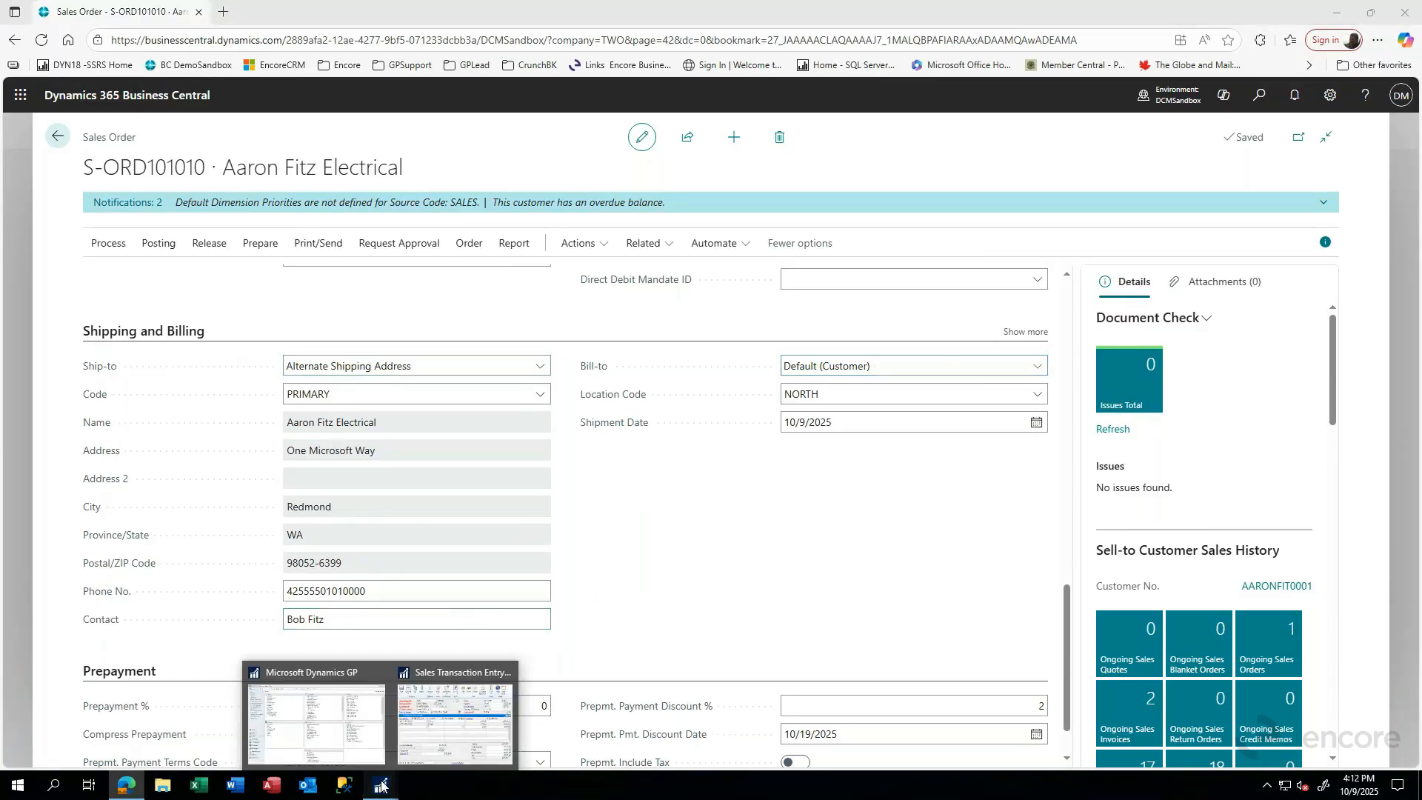
left_click(452, 715)
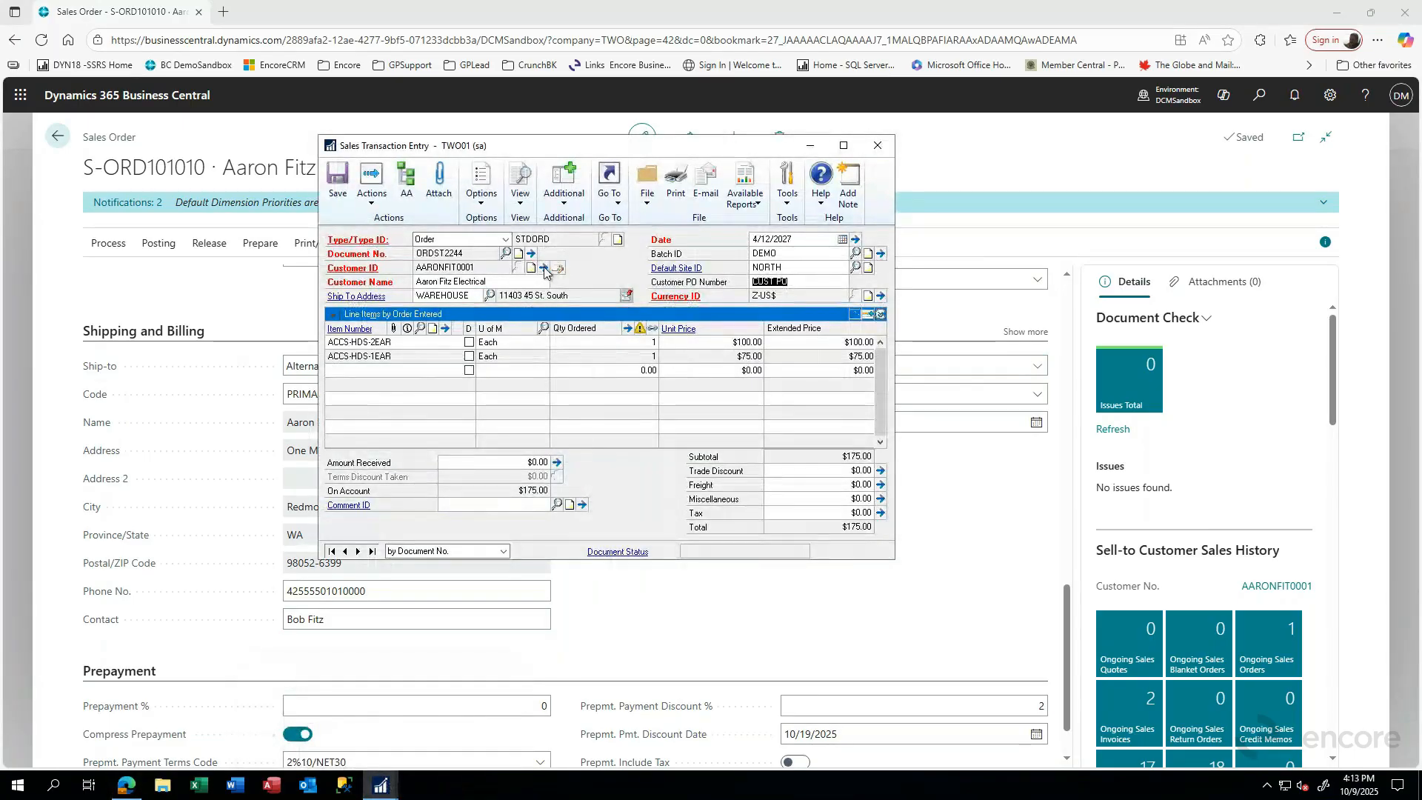
left_click(544, 268)
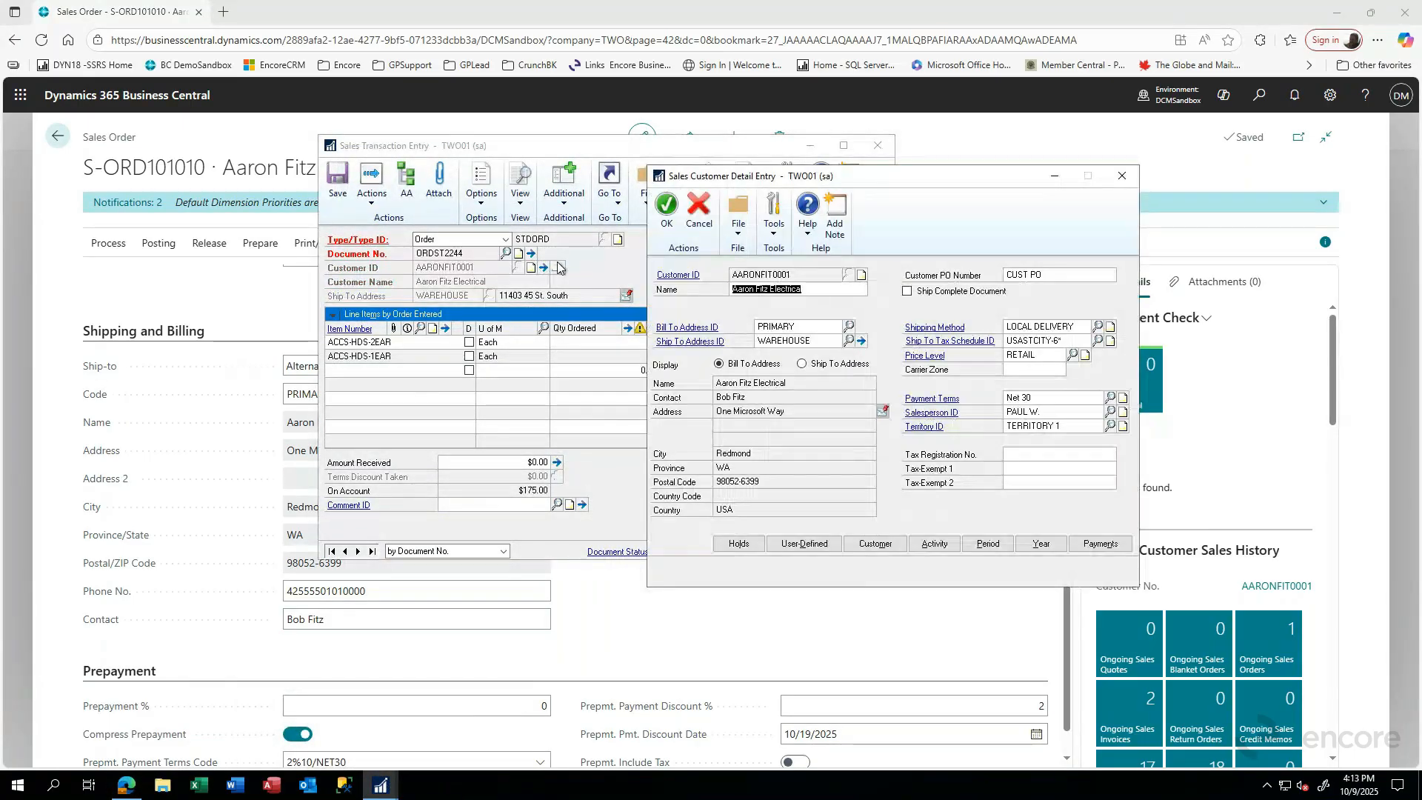
left_click(531, 257)
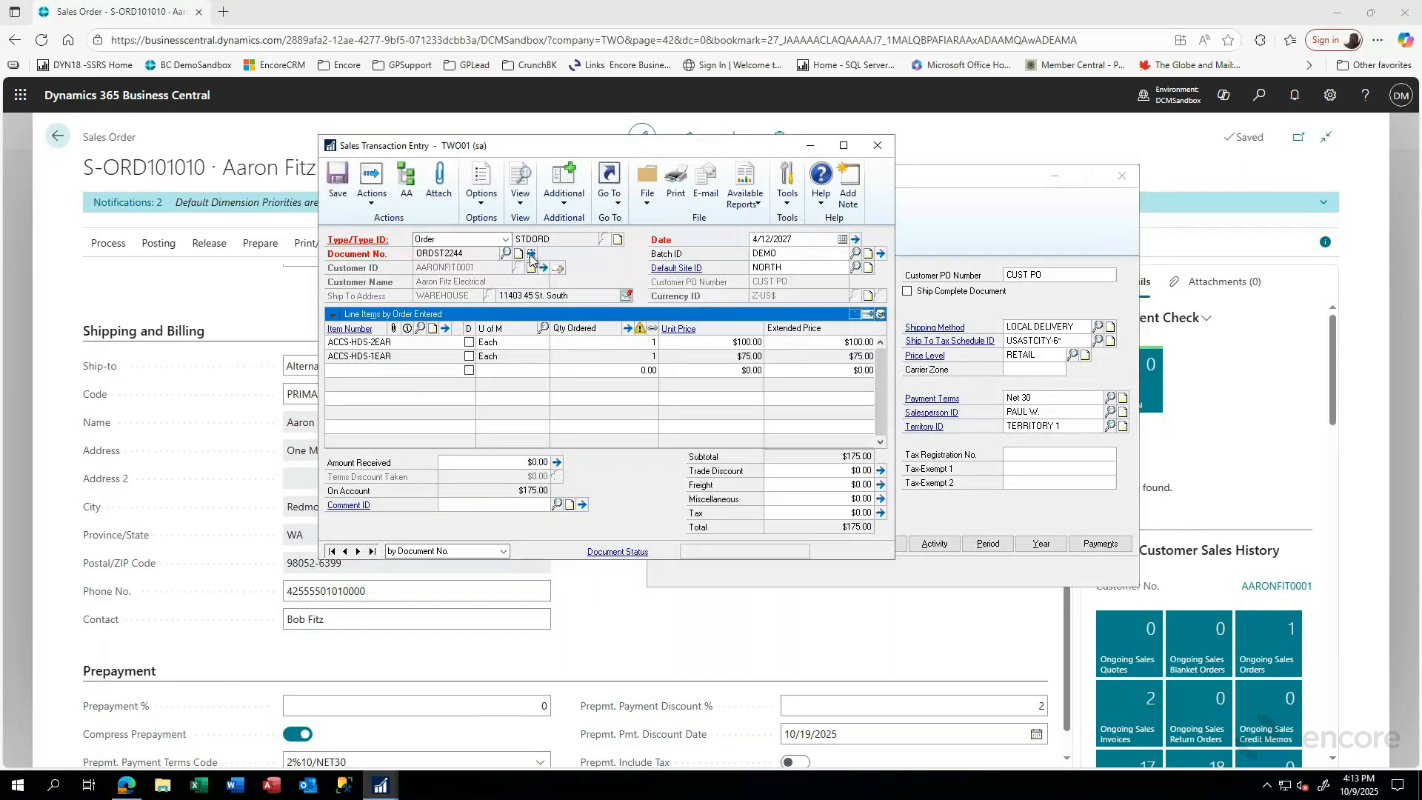
left_click(530, 254)
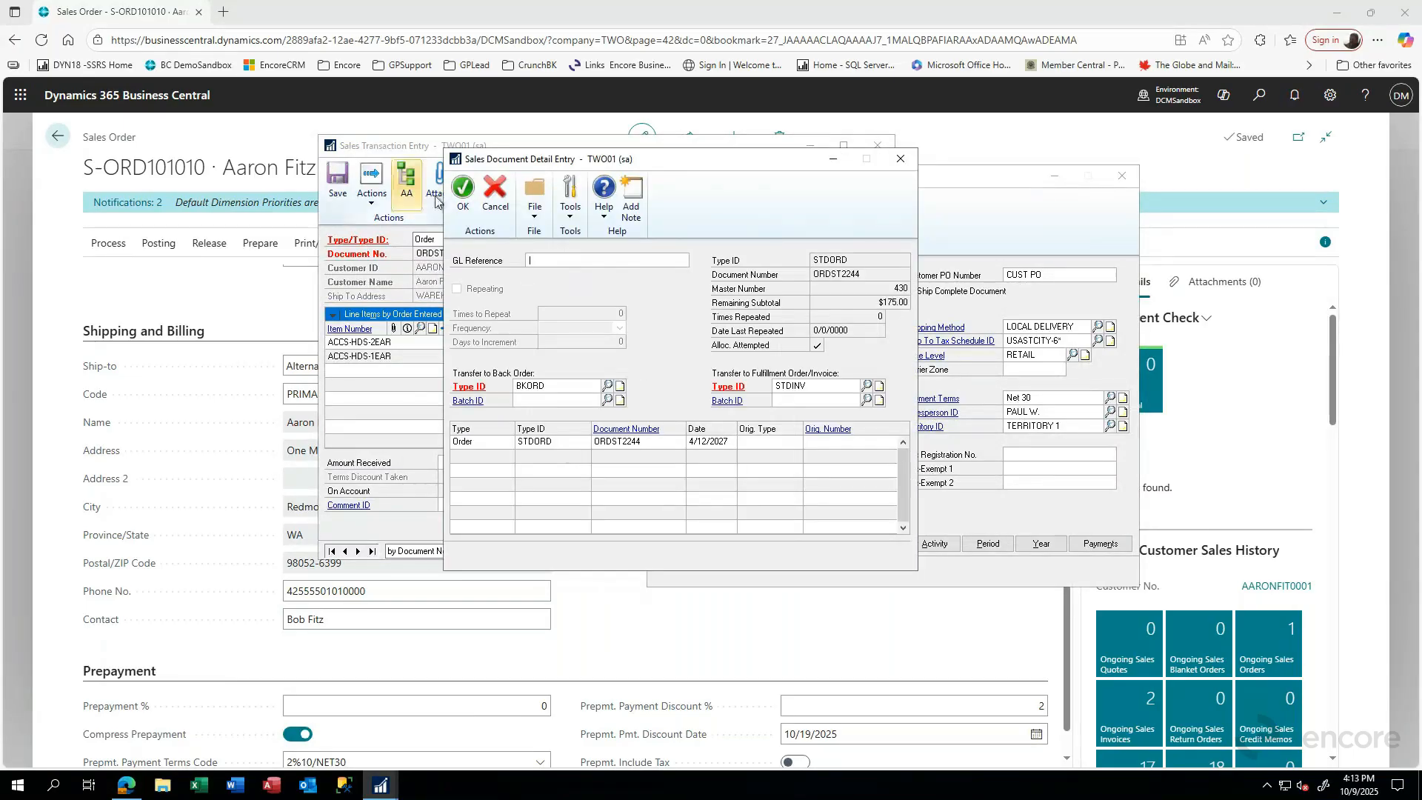
left_click(896, 159)
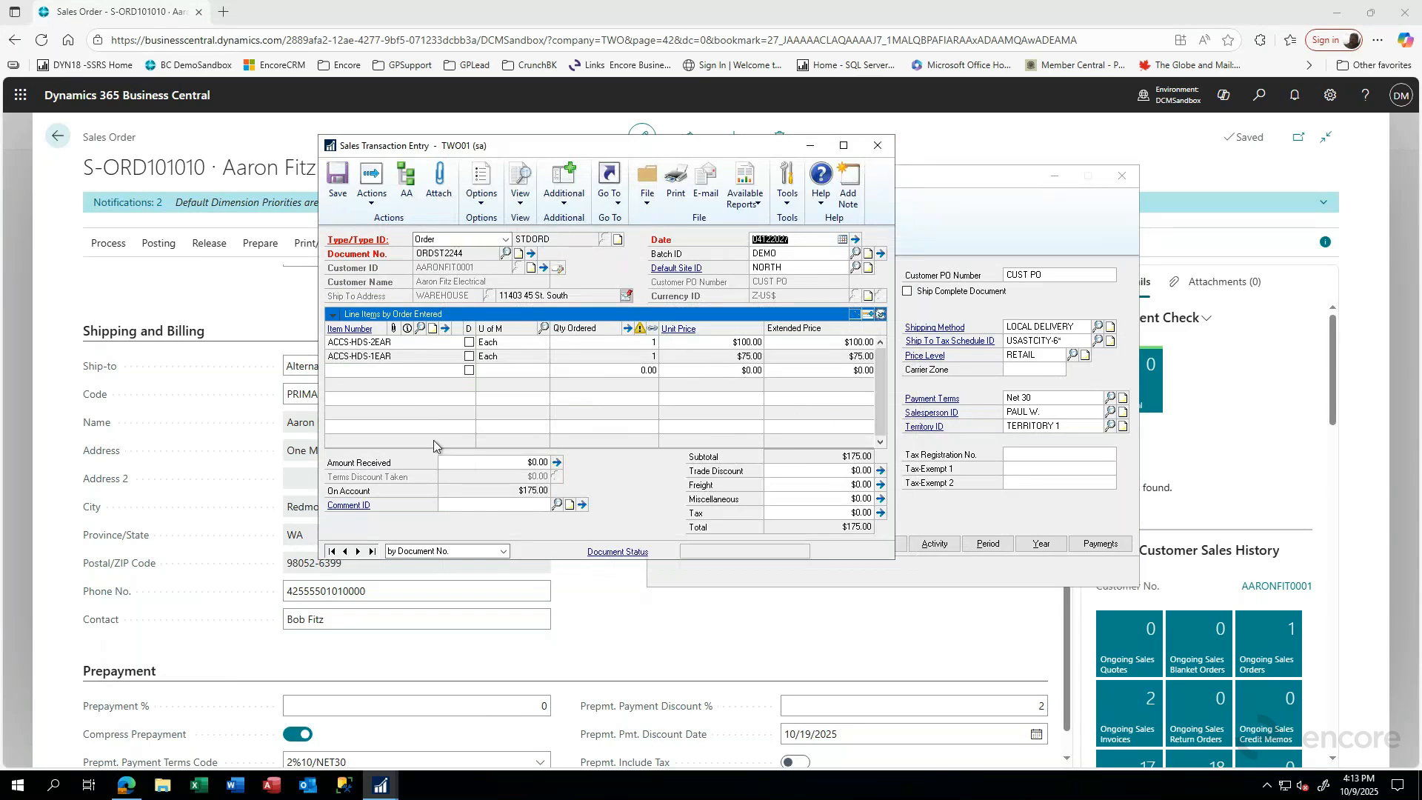
left_click(556, 462)
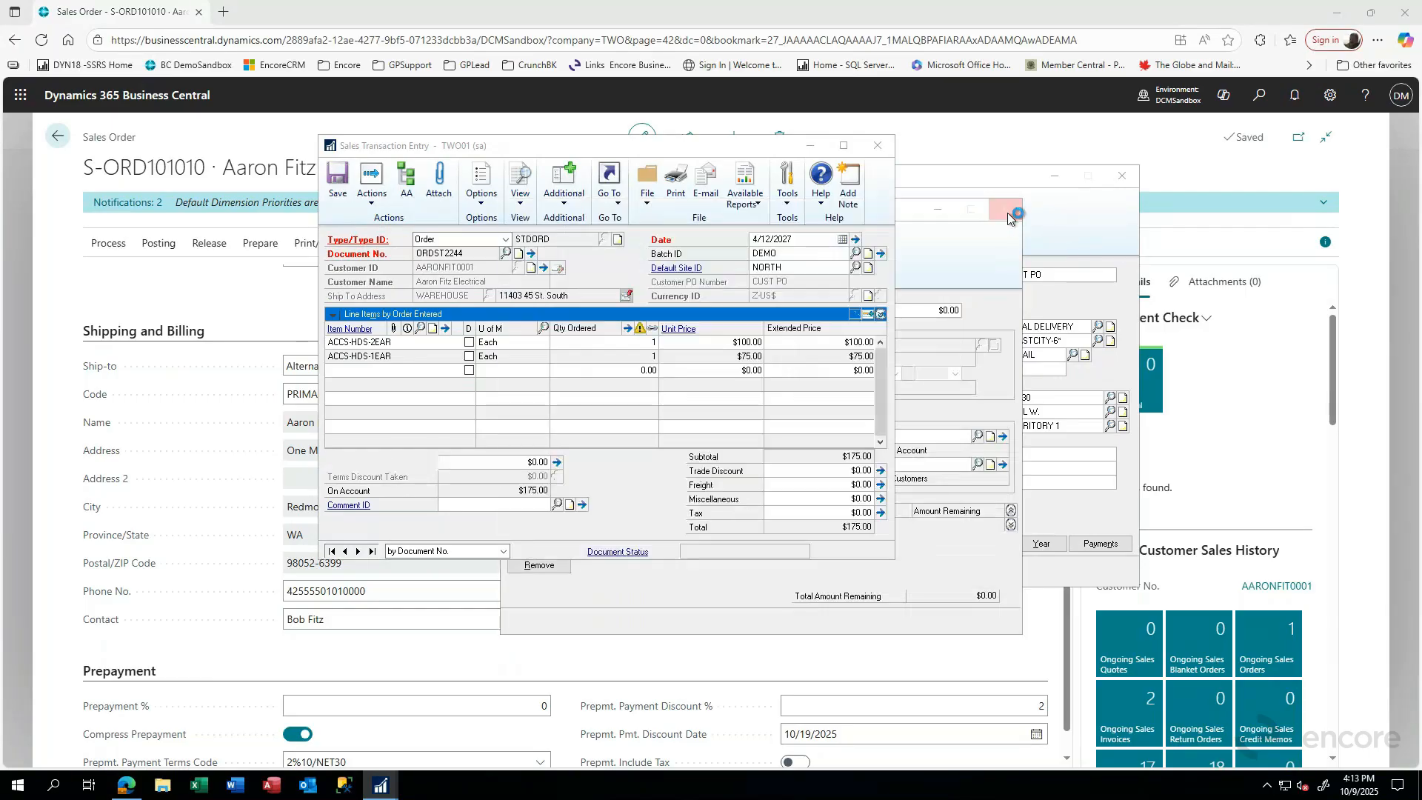
left_click(1005, 210)
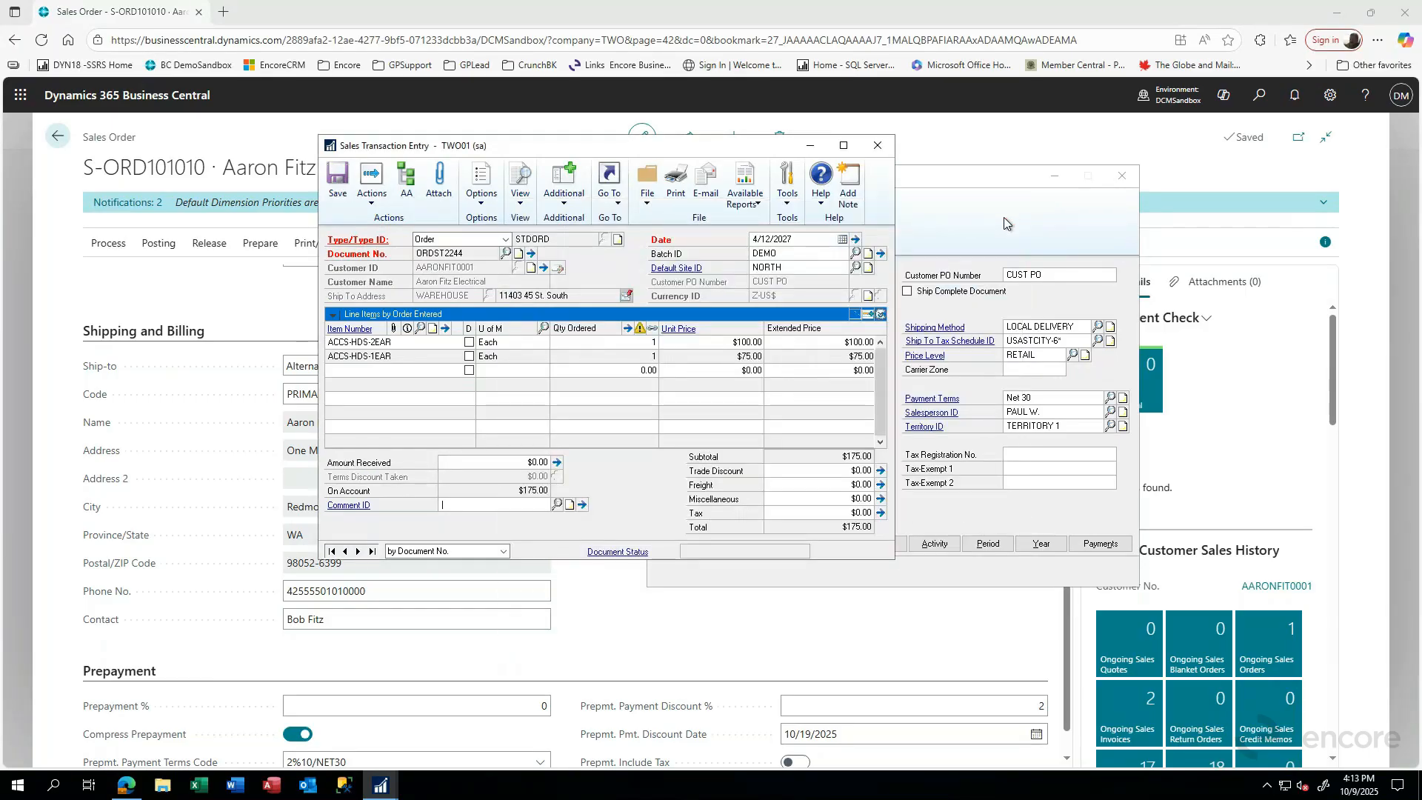
Step: Review the order's customer details once more and save the sales order
left_click(544, 269)
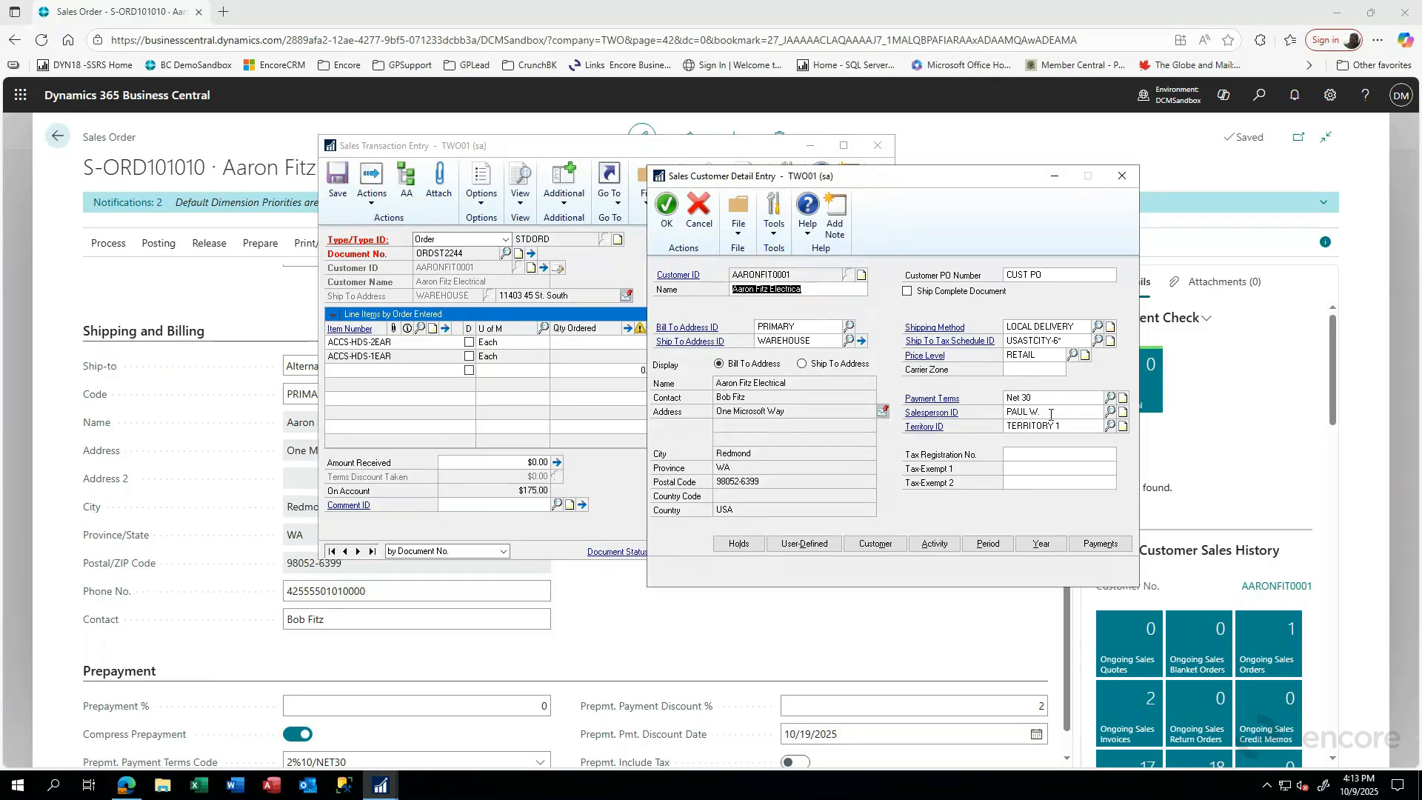
left_click(1123, 177)
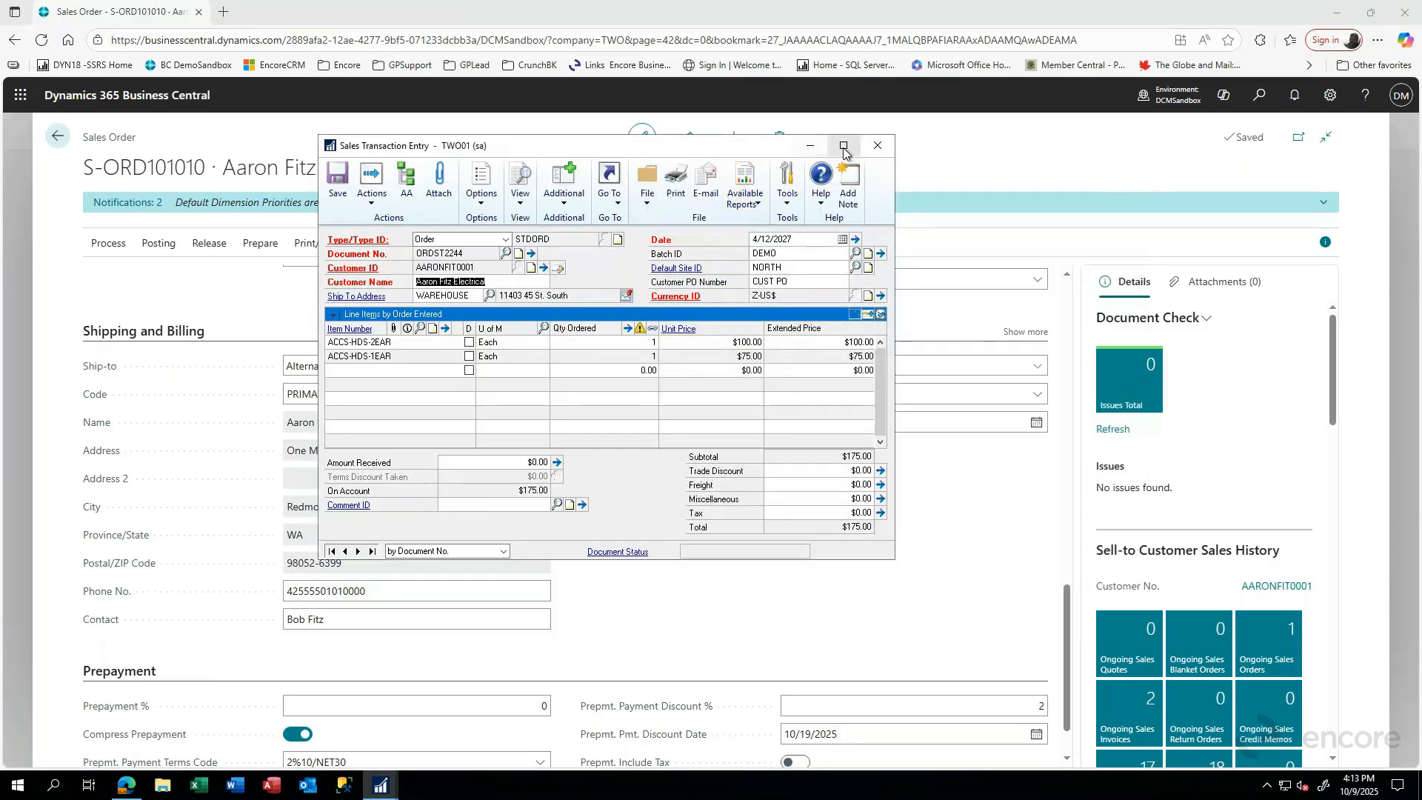
left_click(337, 177)
Step: Switch to Business Central, preview the sales order's printed confirmation with its existing options, and close the preview
left_click(255, 278)
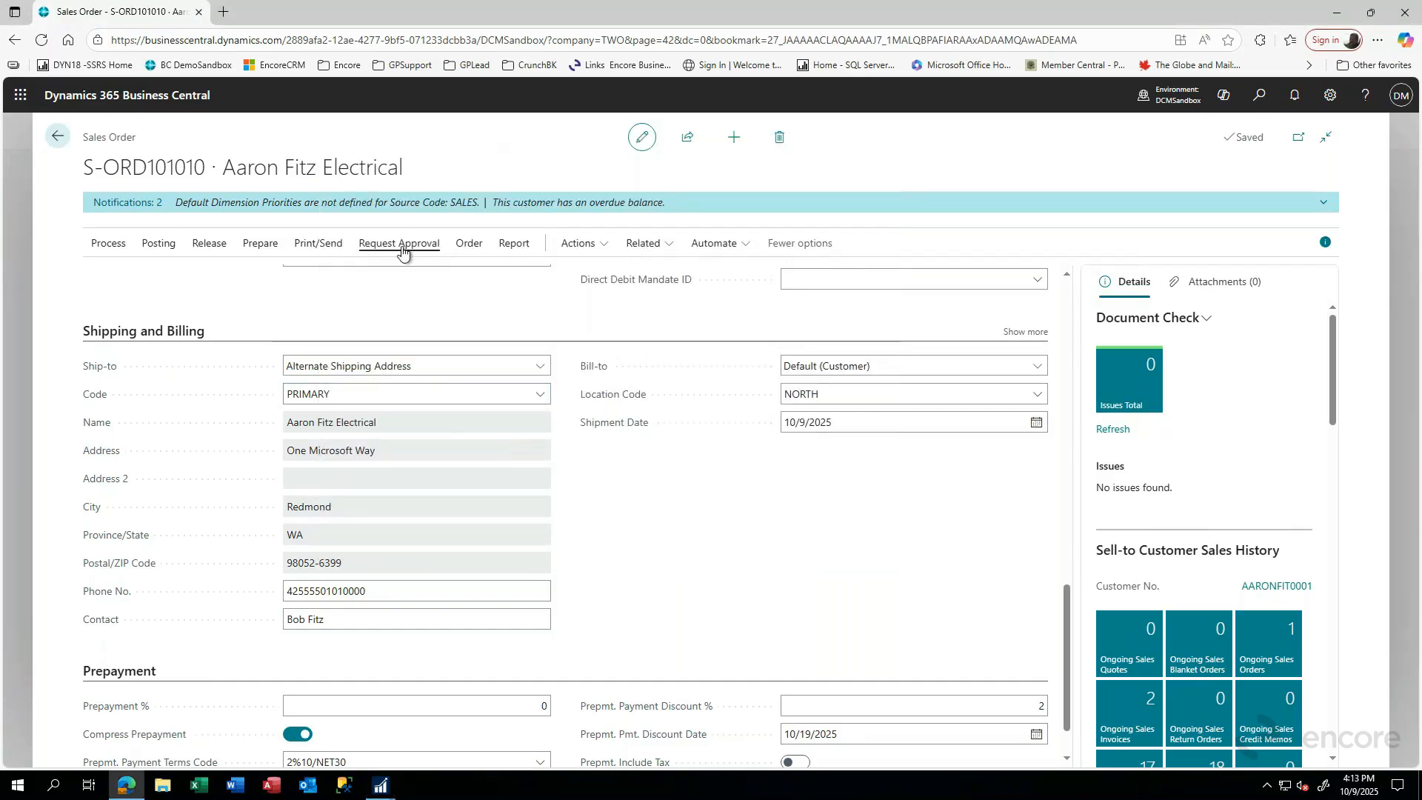
left_click(312, 244)
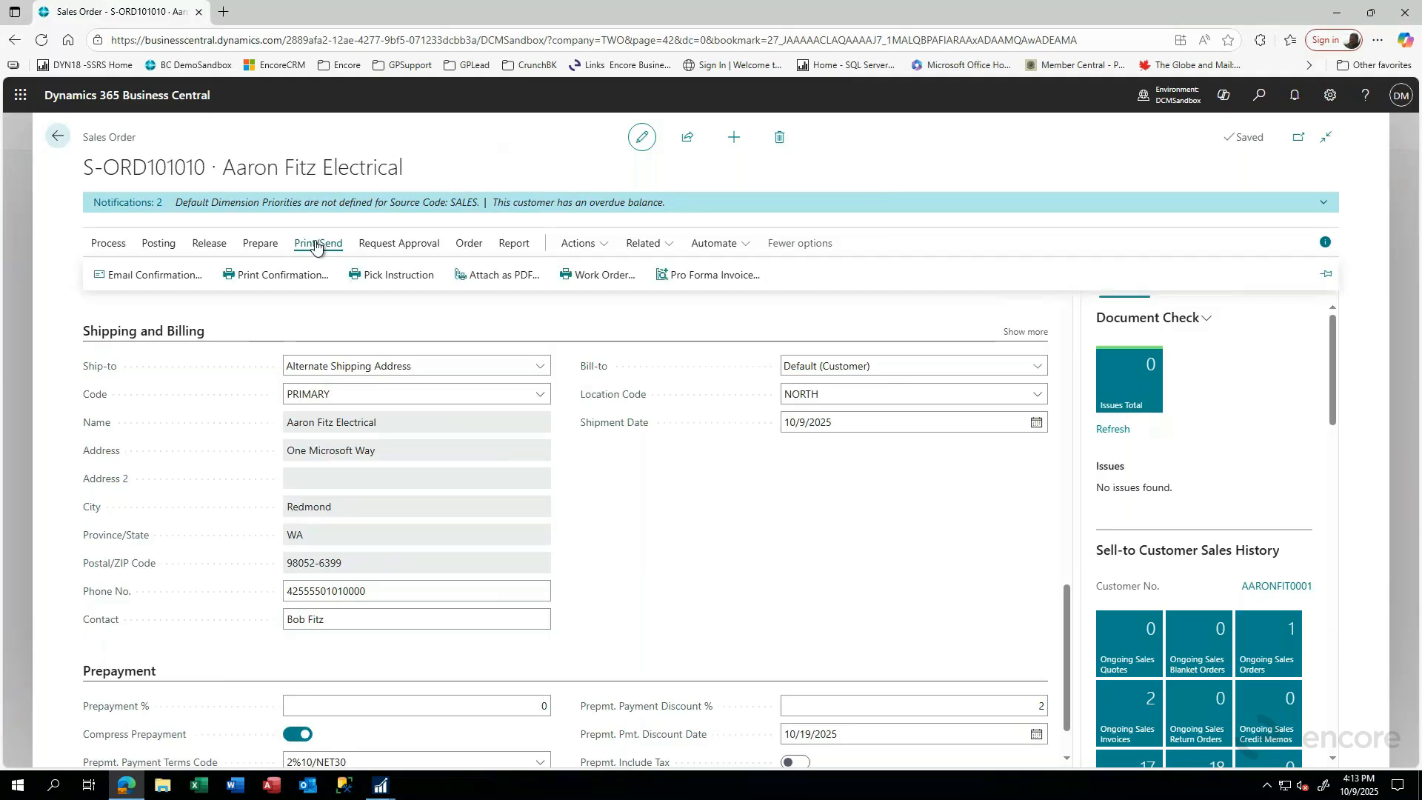
left_click(275, 275)
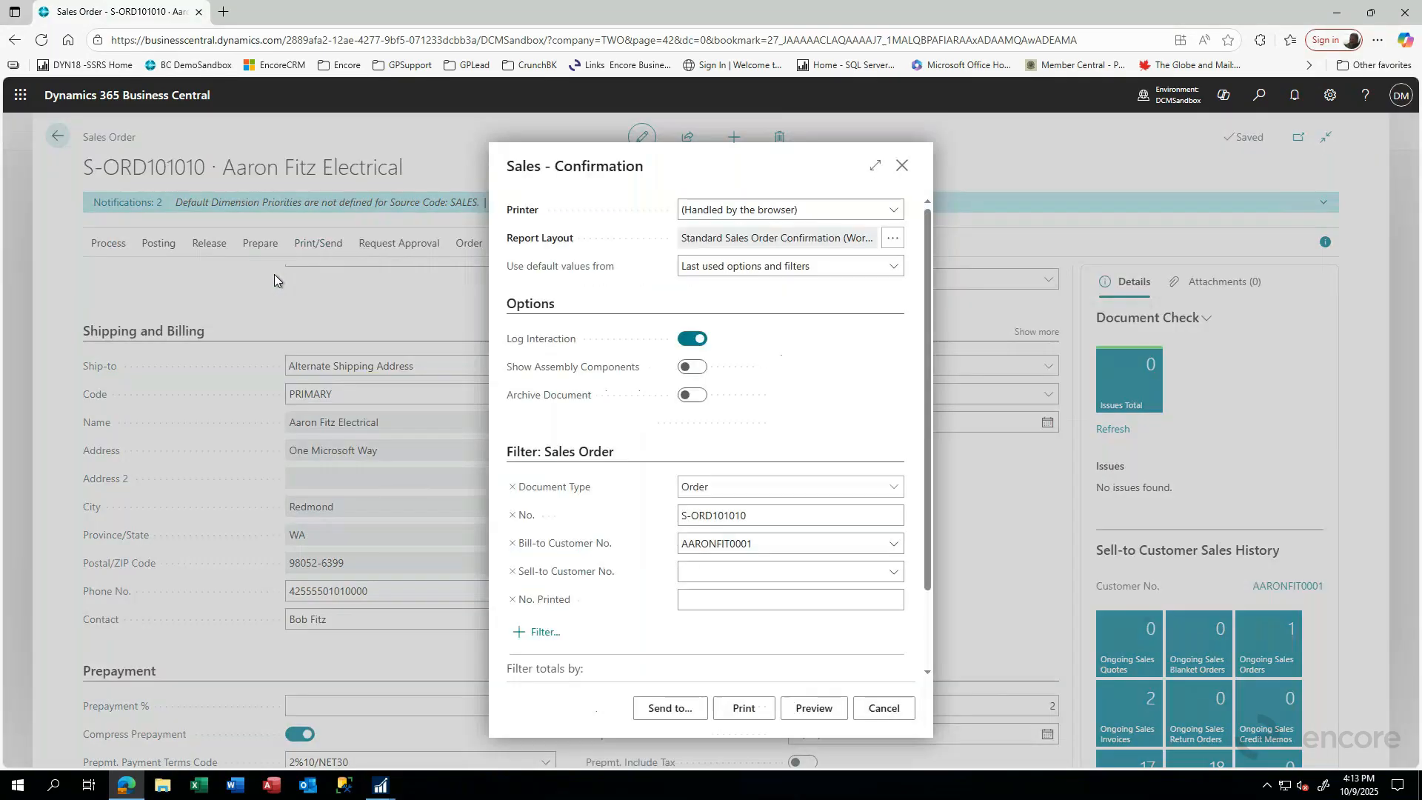
left_click(812, 708)
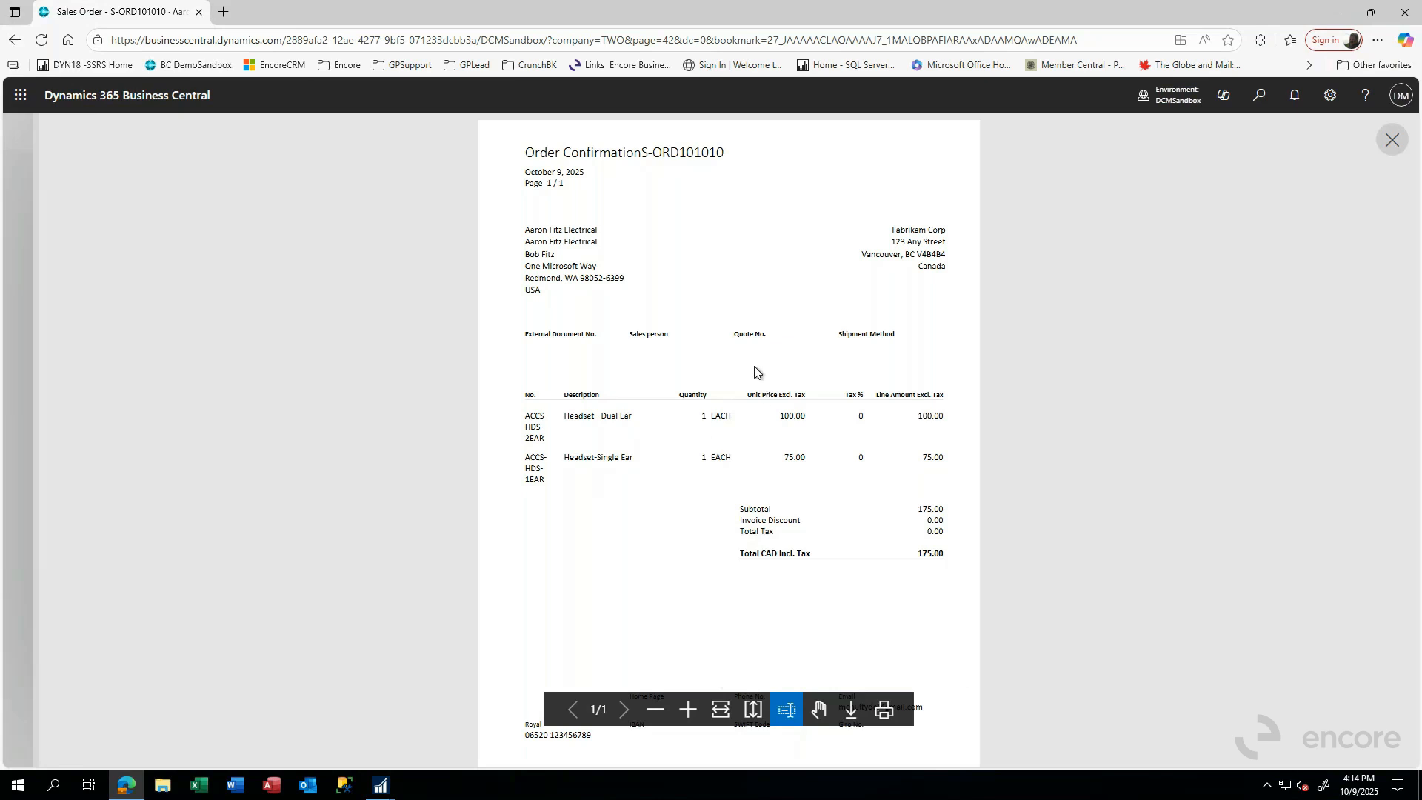
left_click(1391, 145)
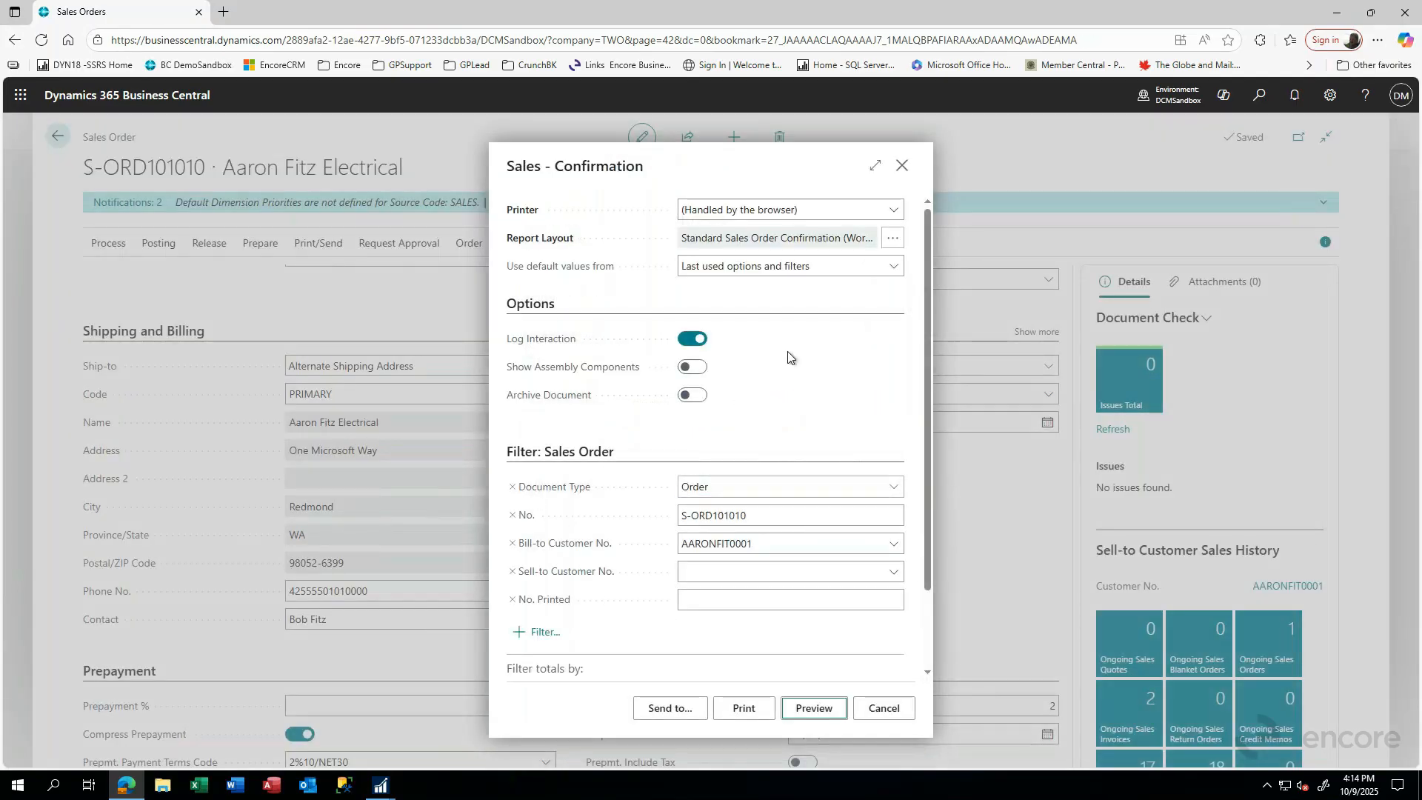
Step: Examine the file types available for sending the sales confirmation, and close the request page without sending it
left_click(683, 711)
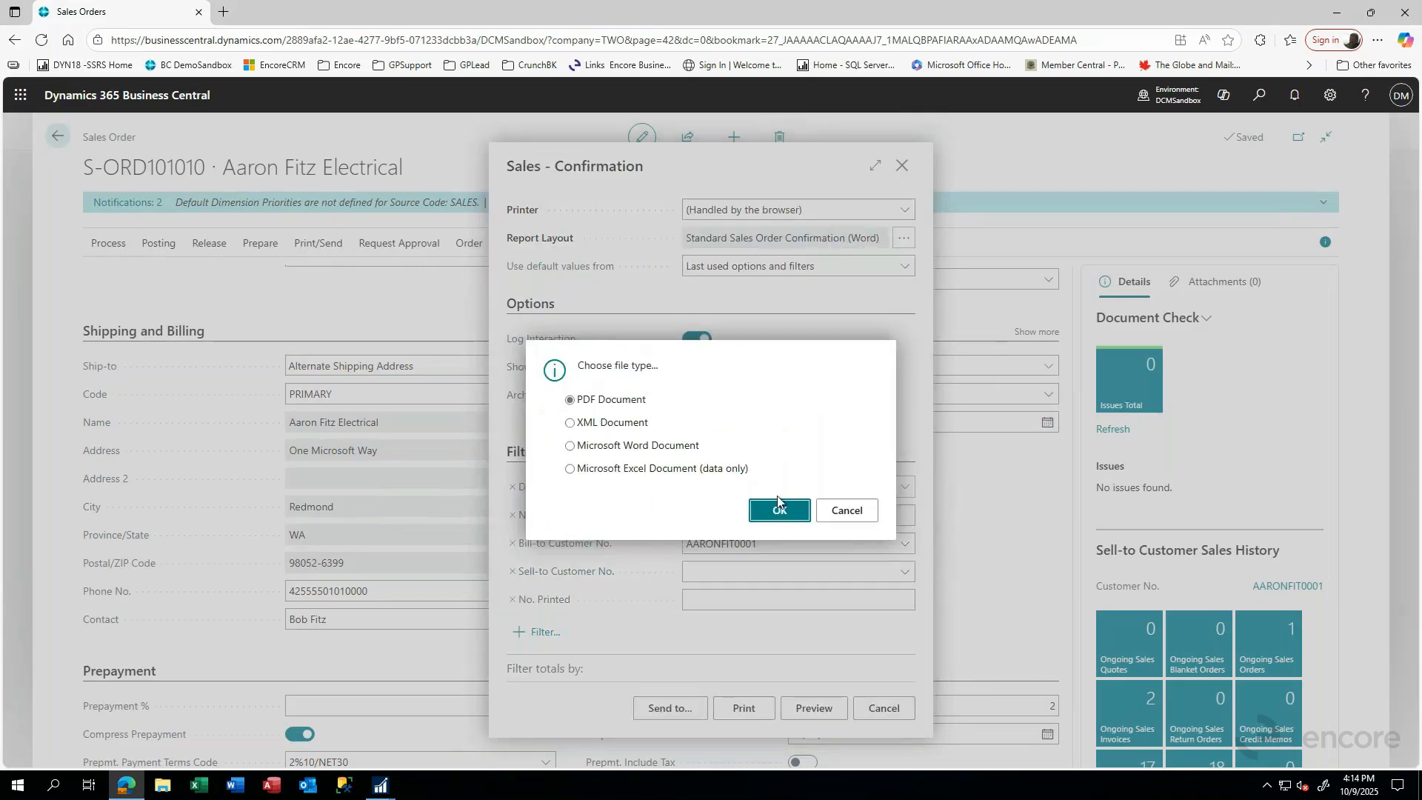
left_click(857, 517)
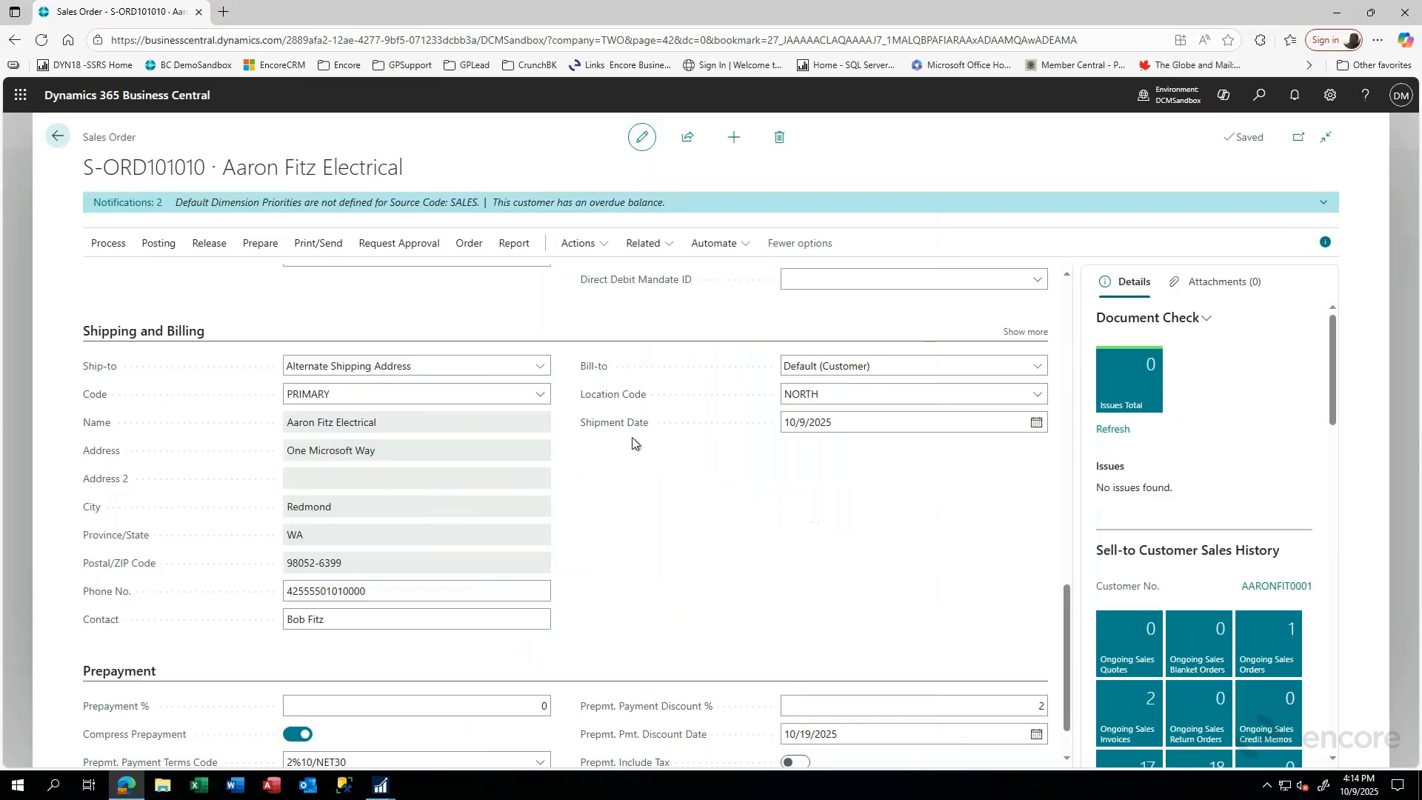
Step: Review the sales order's shipping and prepayment details, and close the order to return to the sales orders list
mouse_move(618, 434)
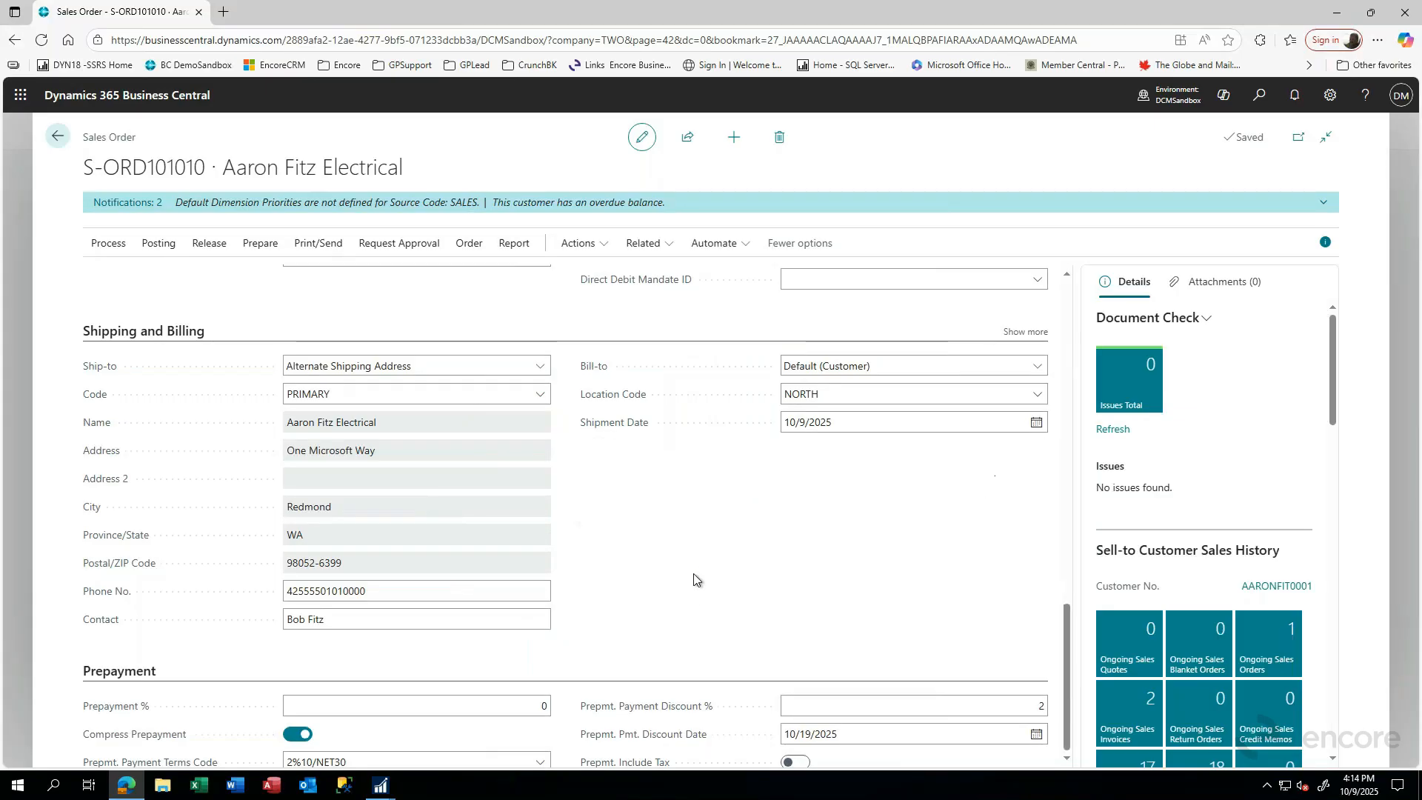
scroll(551, 687, "down", 1)
left_click(492, 643)
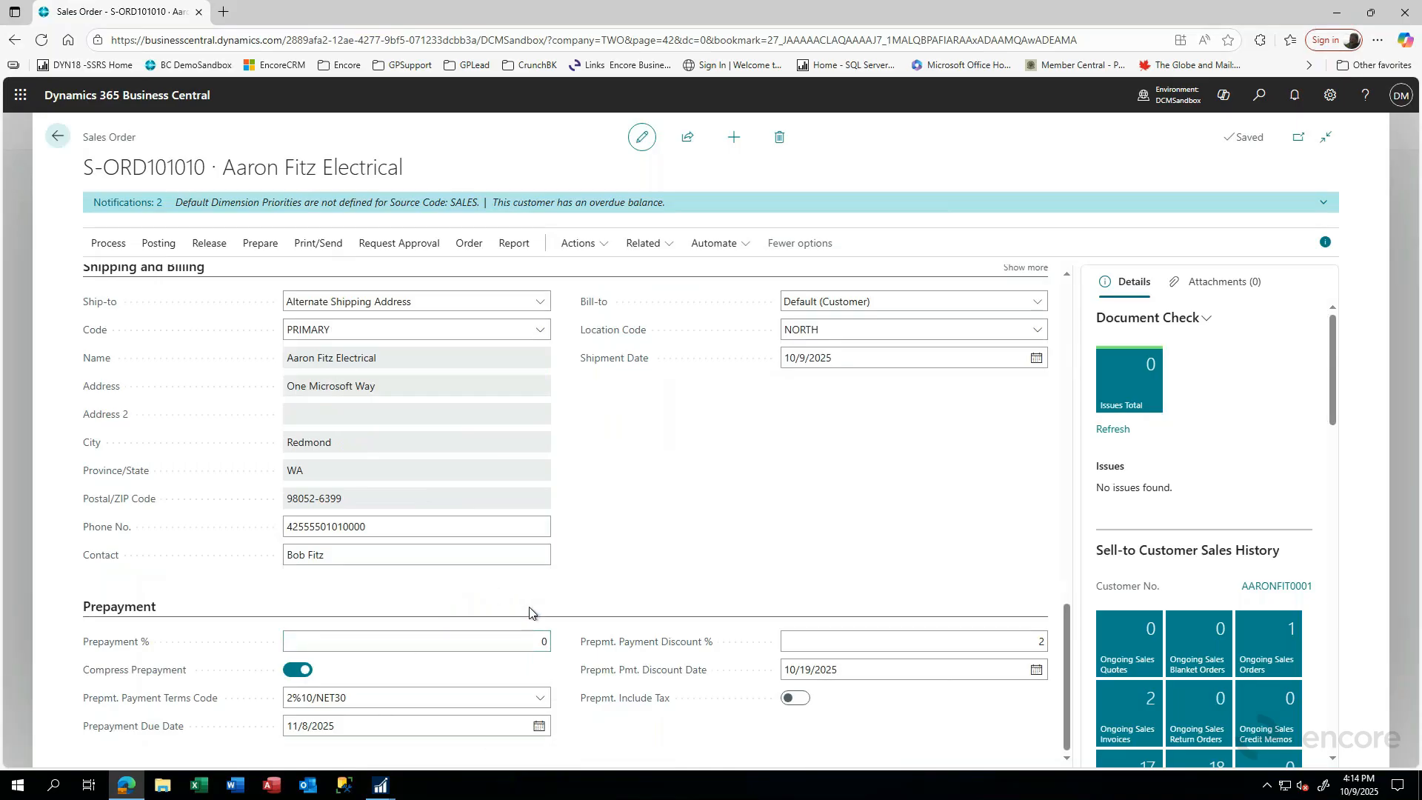
scroll(615, 565, "up", 10)
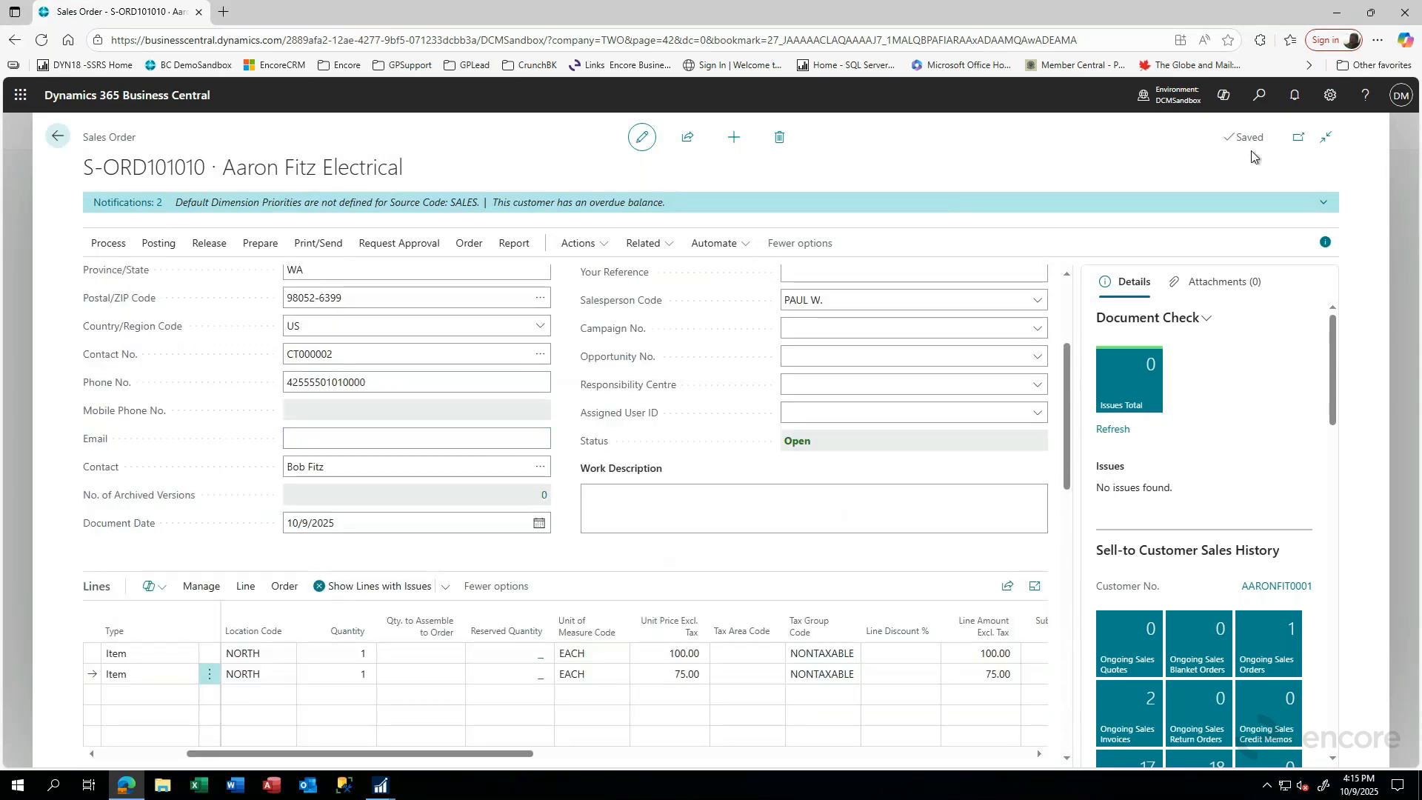
left_click(57, 136)
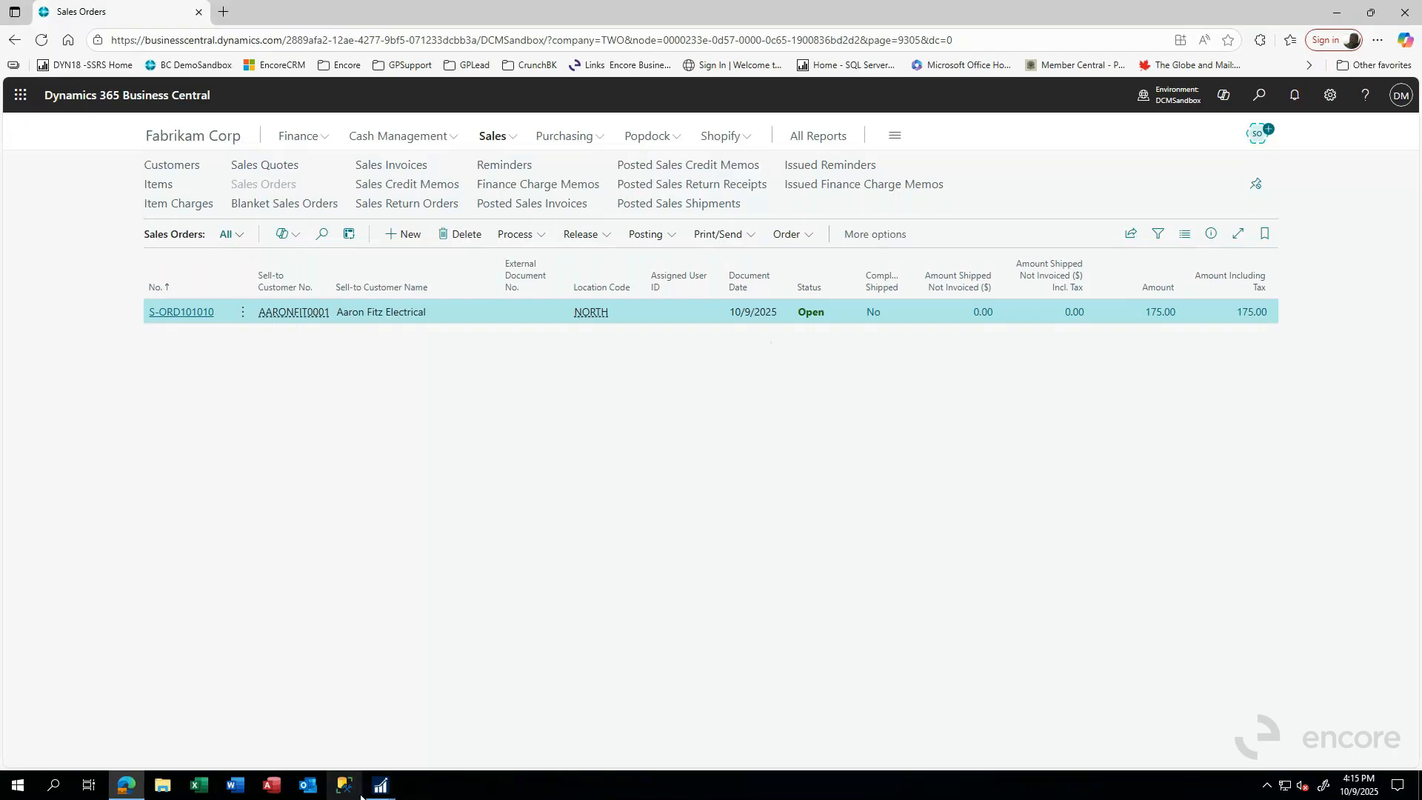
Step: Switch to the Dynamics GP Sales Transaction Entry window and close it
mouse_move(380, 785)
left_click(459, 702)
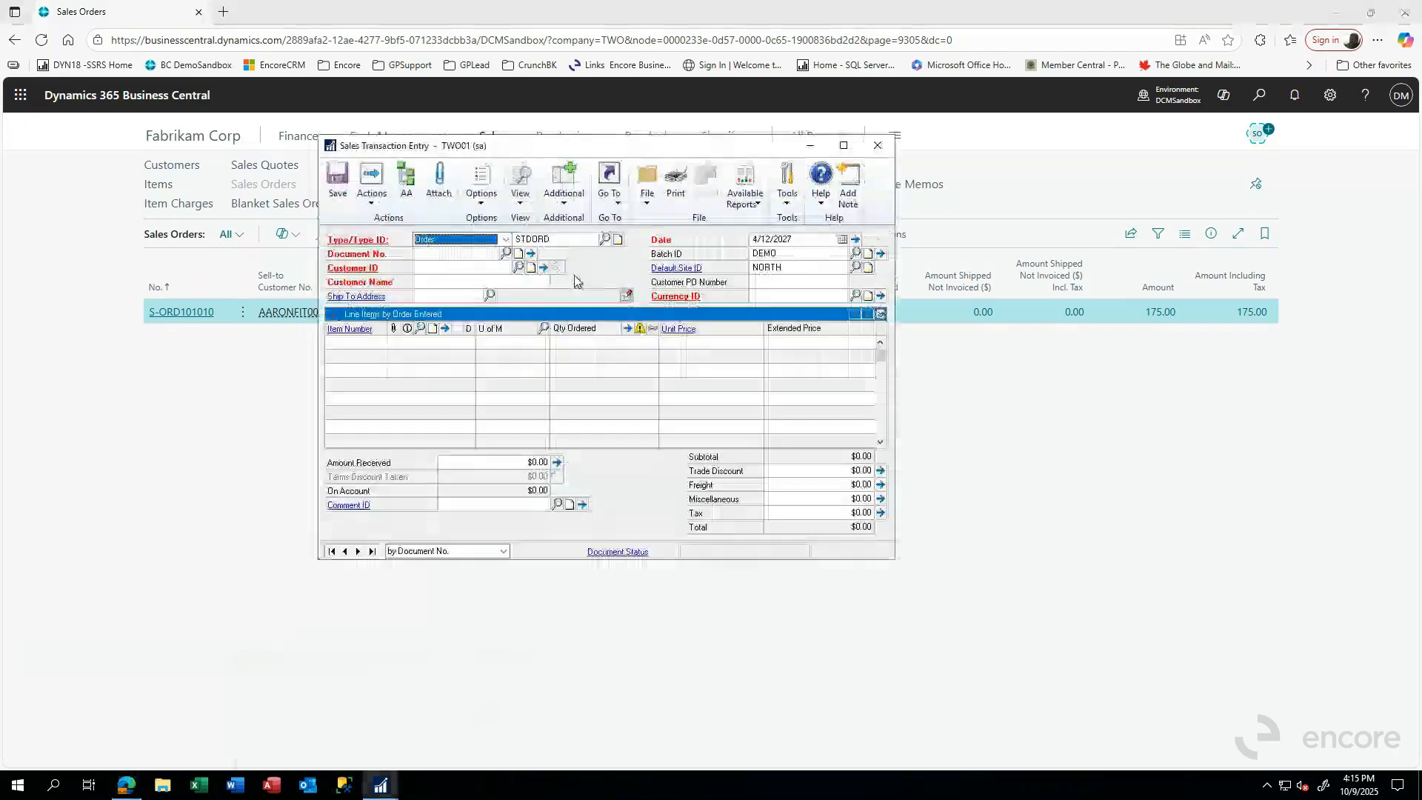
left_click(876, 146)
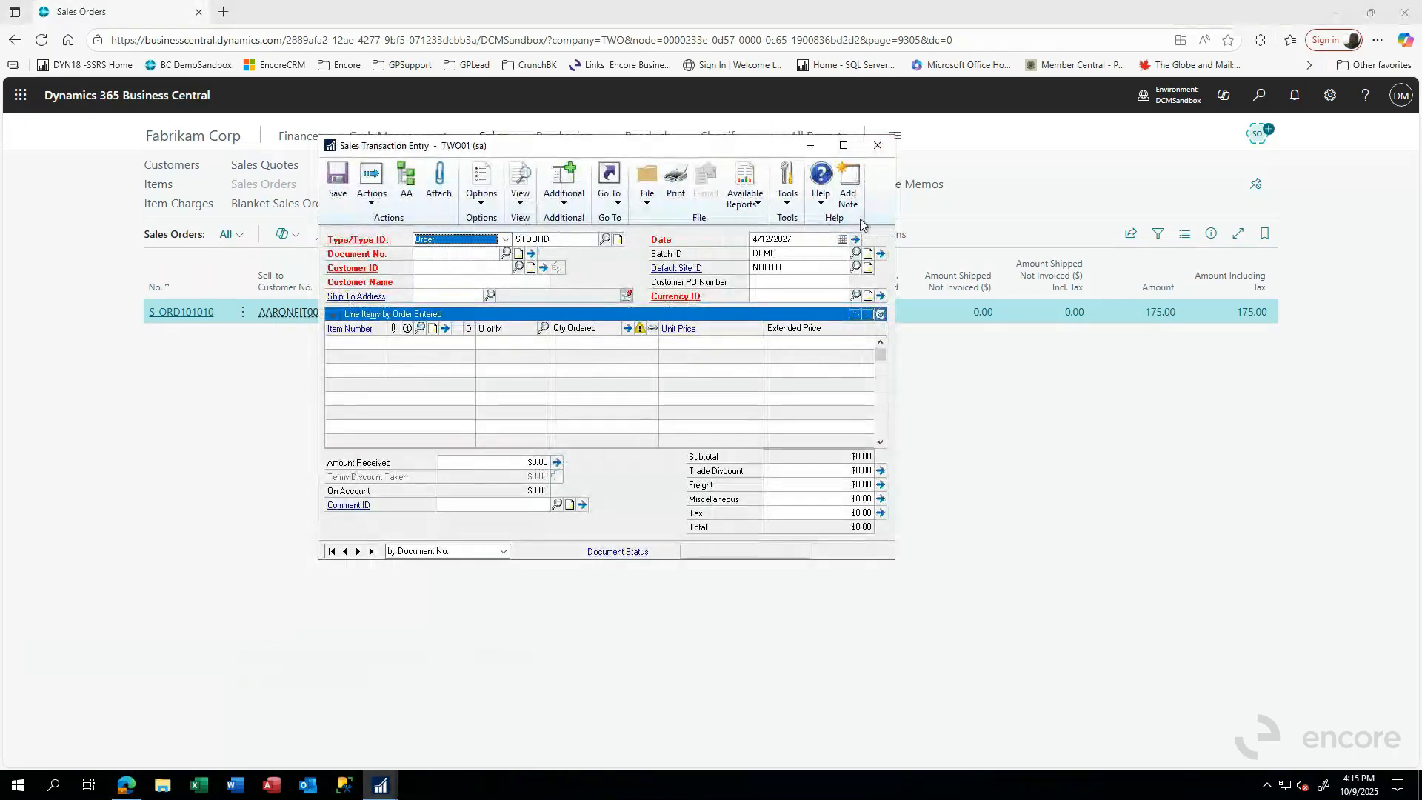